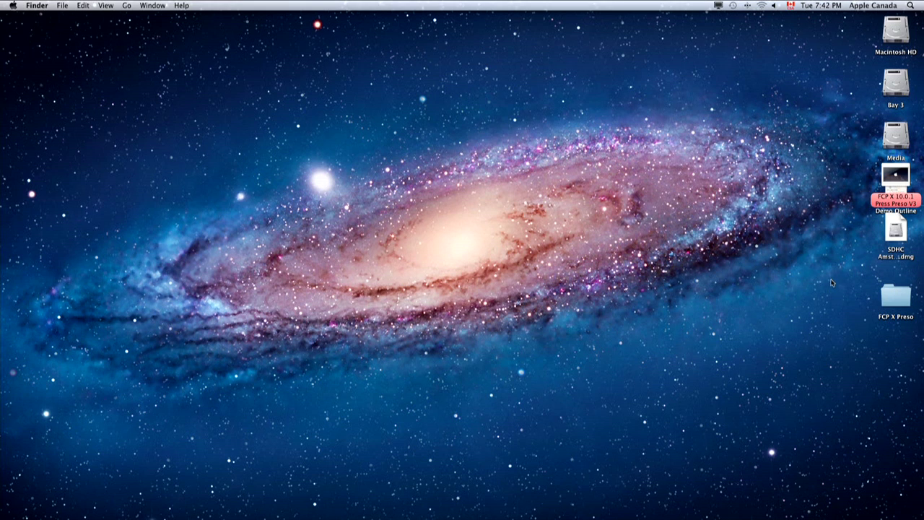
# Mount SDHC Amsterdam.dmg from the desktop without verifying it.
pyautogui.doubleClick(898, 230)
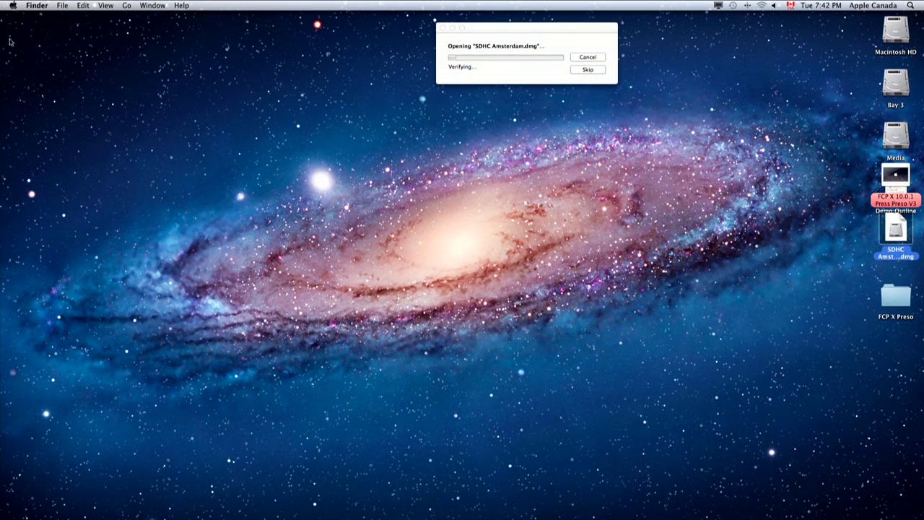
pyautogui.click(589, 70)
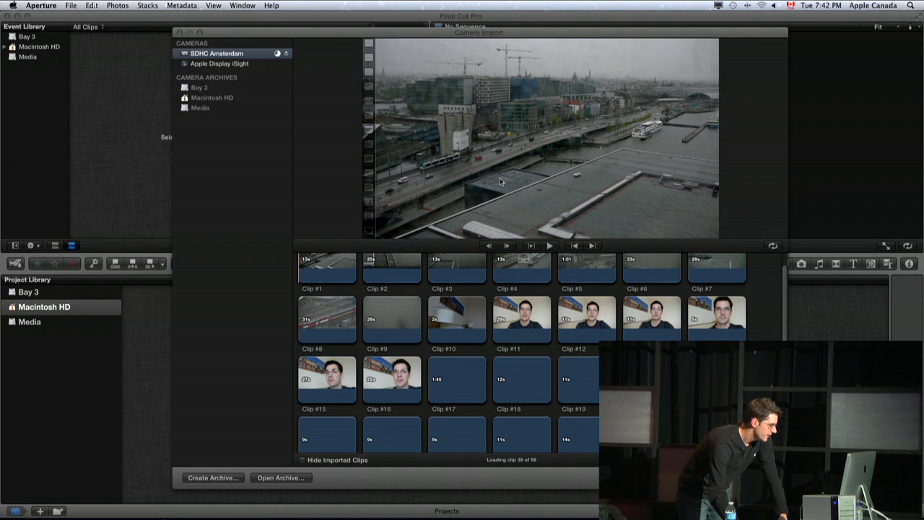
# Switch to Final Cut Pro and preview the AJA booth clip and Clip #4's harbour footage.
pyautogui.scroll(-5, 766, 309)
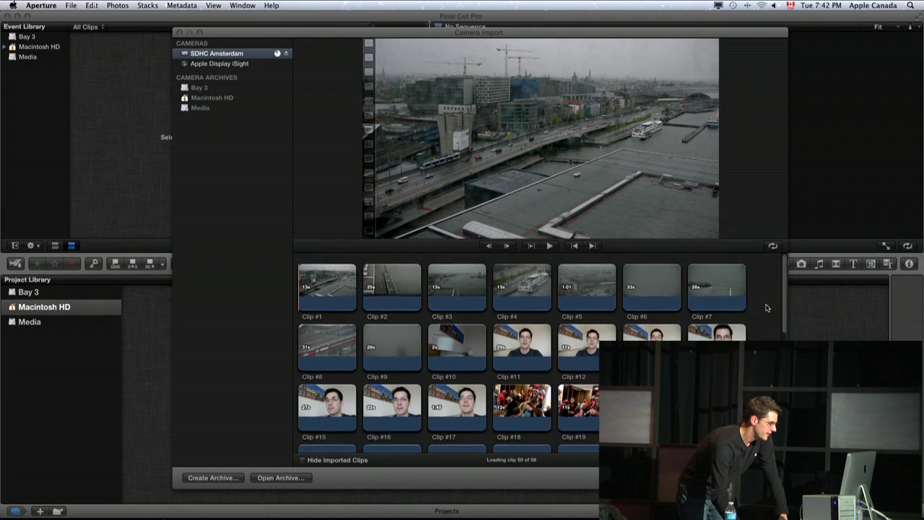
pyautogui.scroll(3, 765, 307)
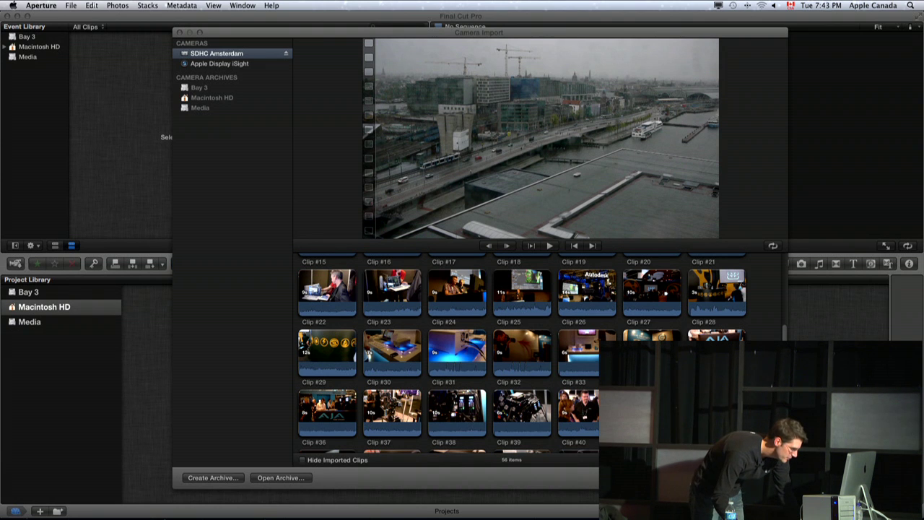
pyautogui.press('super+q')
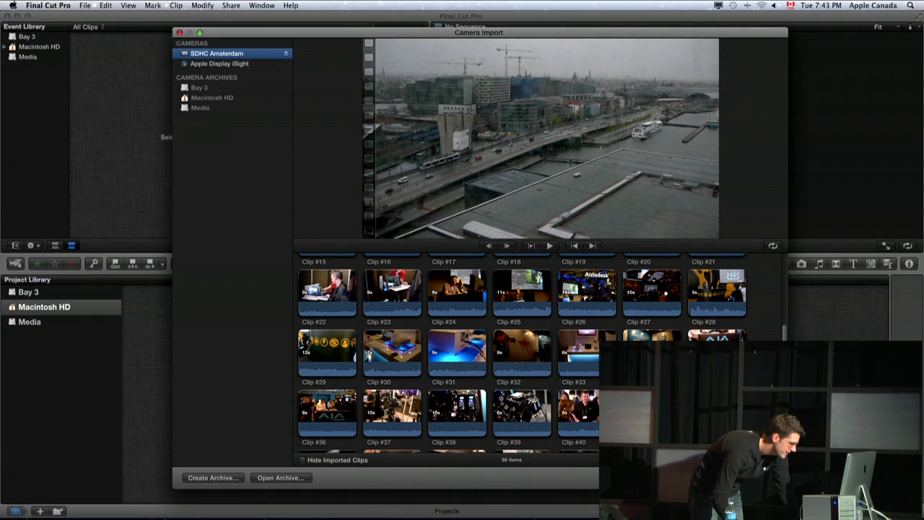
pyautogui.click(714, 338)
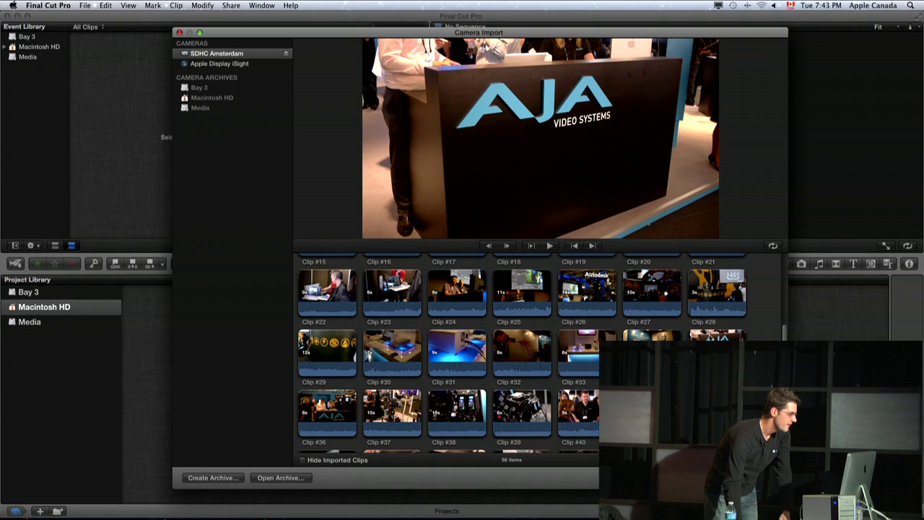
pyautogui.scroll(5, 763, 336)
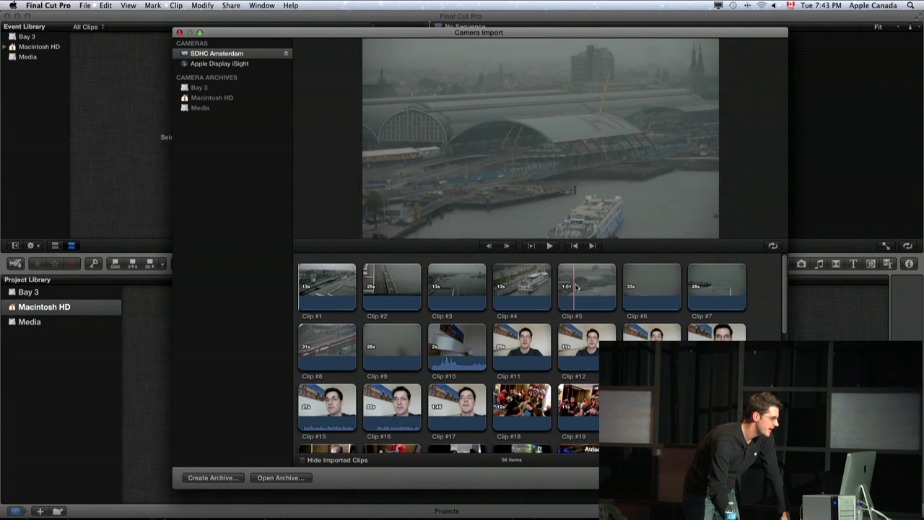
pyautogui.press('space')
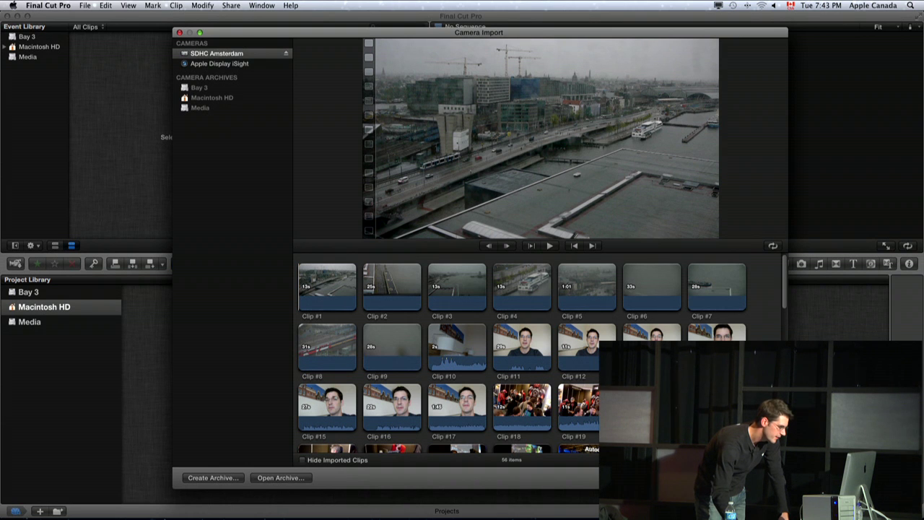
# Scroll through the 56-clip grid and select Clip #12.
pyautogui.scroll(-10, 529, 354)
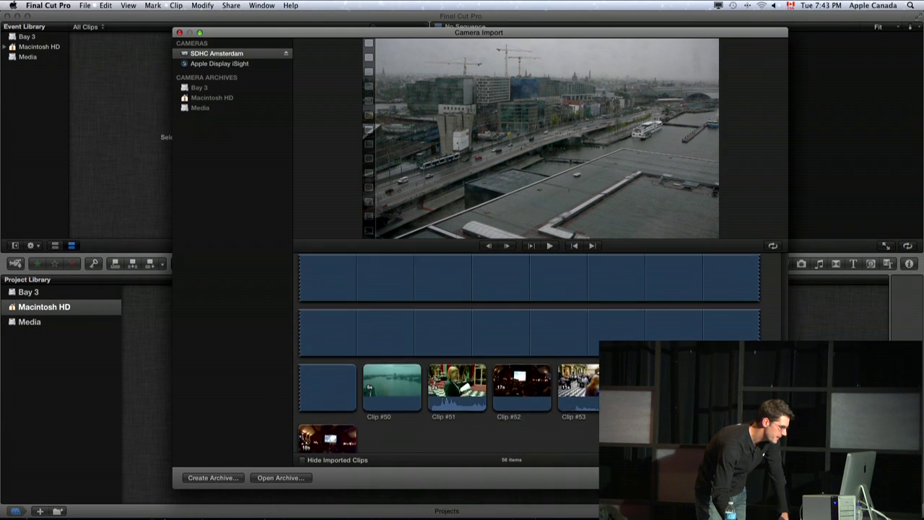
pyautogui.scroll(3, 529, 353)
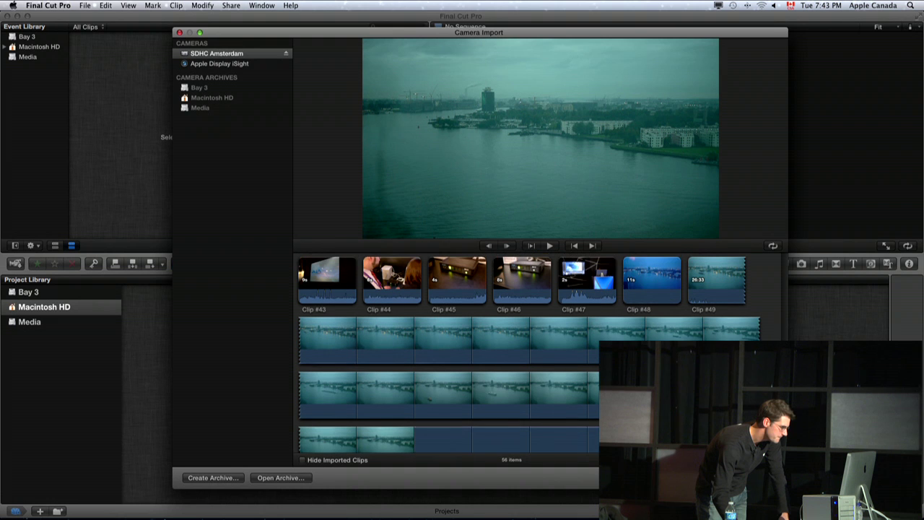
pyautogui.scroll(-3, 529, 353)
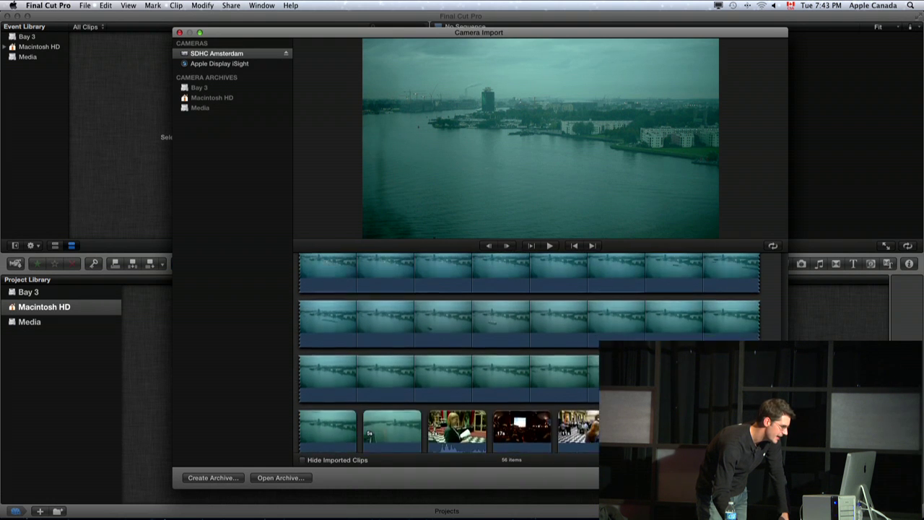
pyautogui.scroll(3, 529, 354)
pyautogui.scroll(2, 529, 353)
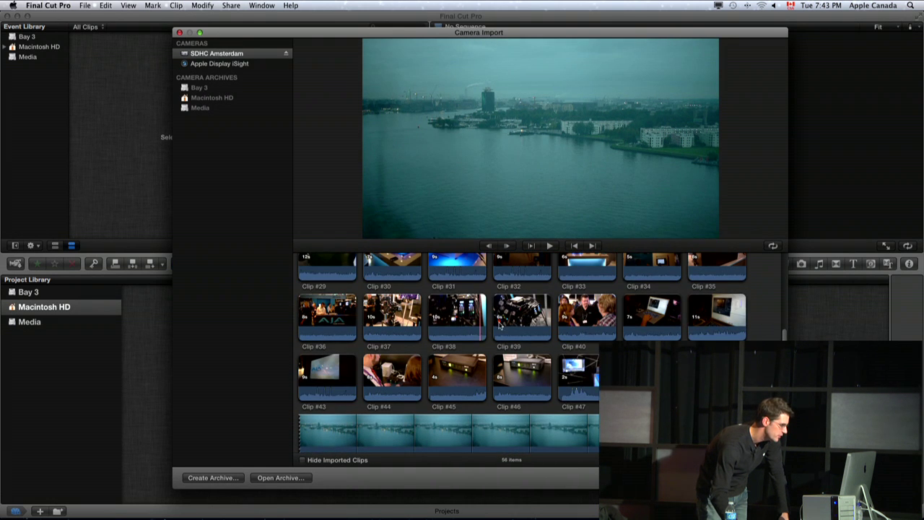
pyautogui.scroll(-3, 529, 354)
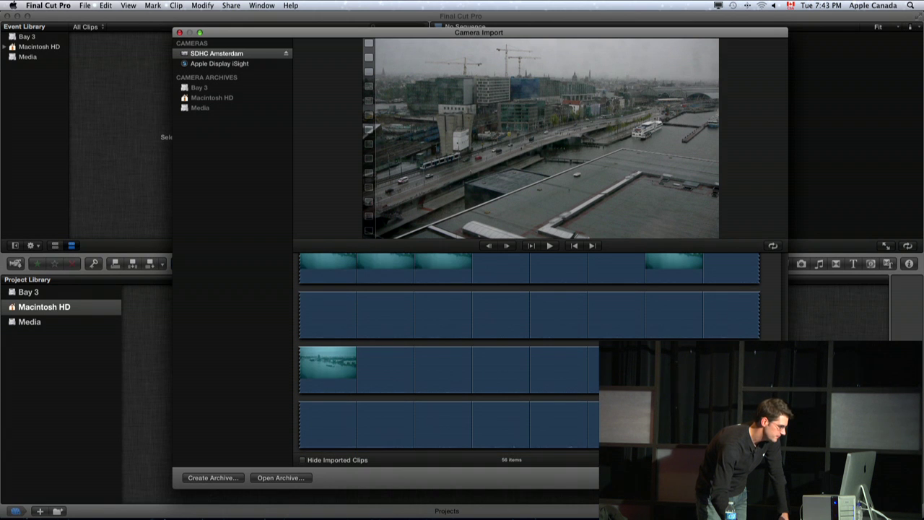
pyautogui.scroll(5, 529, 354)
pyautogui.scroll(3, 533, 352)
pyautogui.scroll(3, 533, 352)
pyautogui.scroll(3, 533, 353)
pyautogui.scroll(2, 532, 352)
pyautogui.scroll(-2, 533, 353)
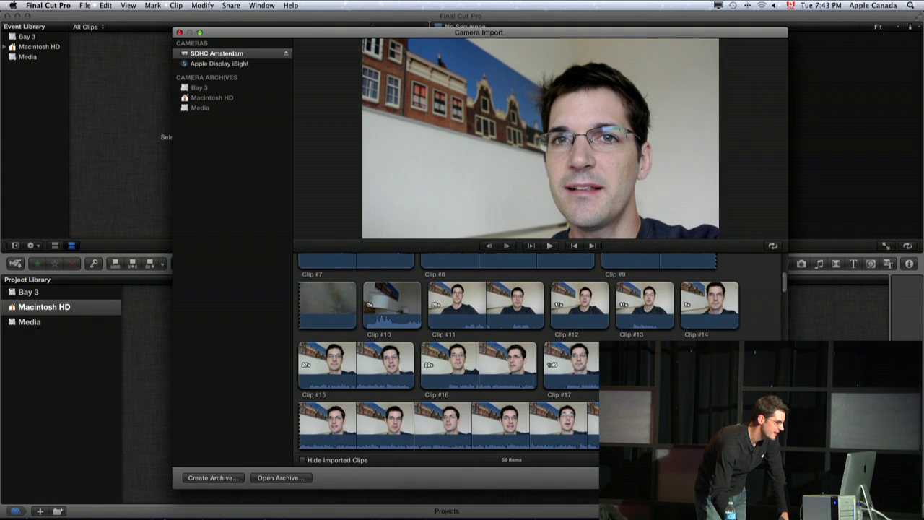
pyautogui.scroll(3, 518, 352)
pyautogui.scroll(3, 518, 353)
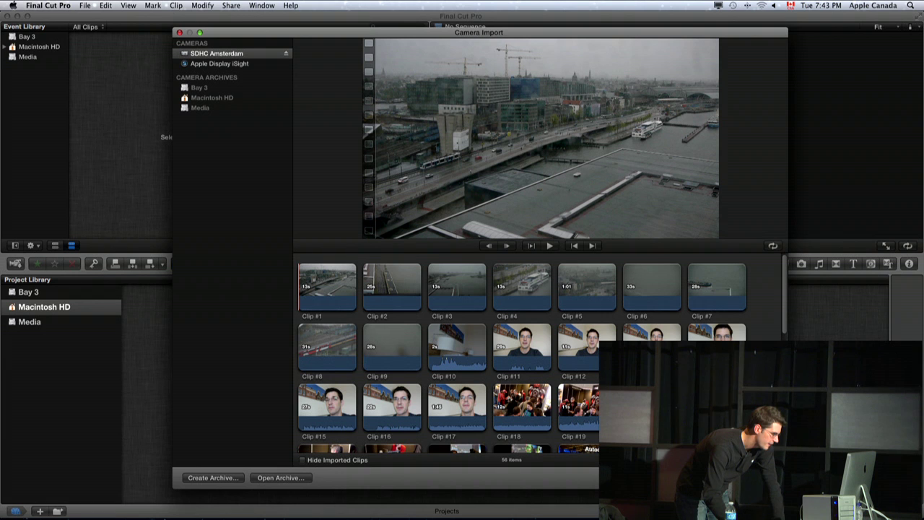
pyautogui.click(586, 346)
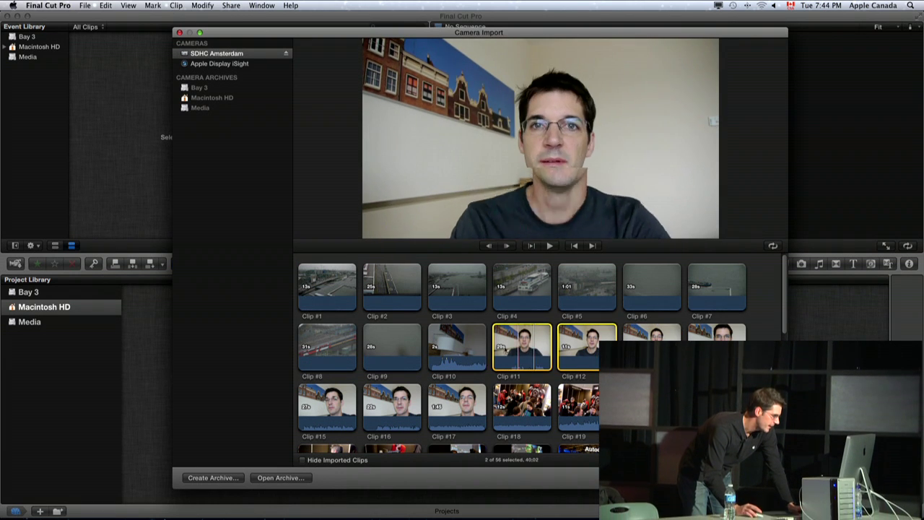
# Select Clips #10 through #12 and bring up their import options.
pyautogui.keyDown('shift'); pyautogui.click(444, 348); pyautogui.keyUp('shift')
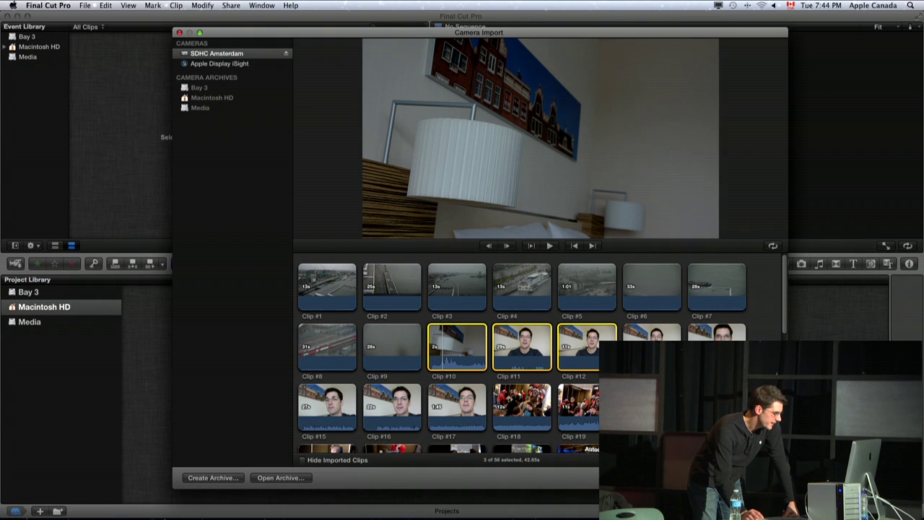
pyautogui.press('Return')
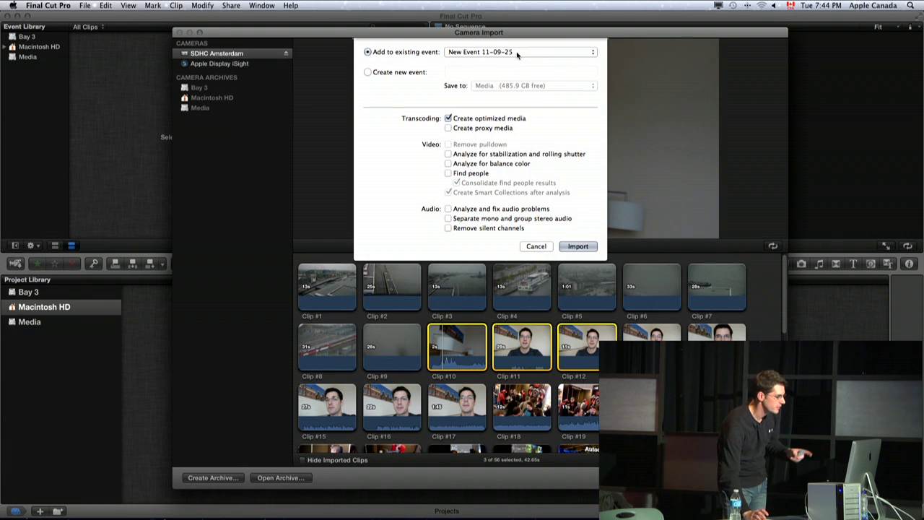
# Try a new event saved to the Media drive, then cancel the three-clip import.
pyautogui.click(401, 72)
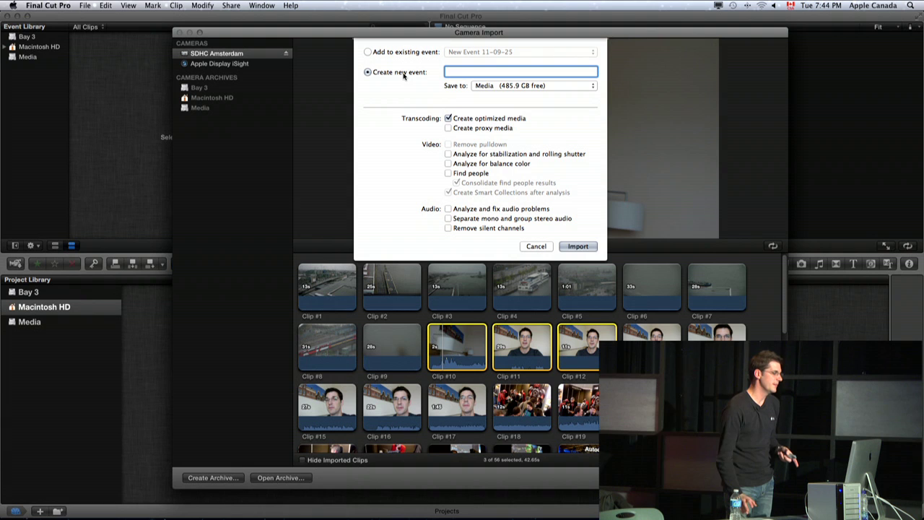
pyautogui.click(495, 89)
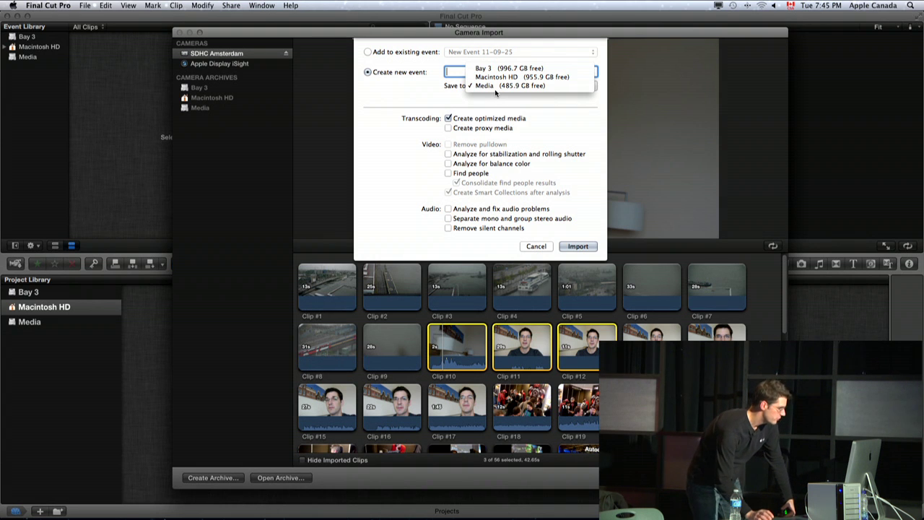
pyautogui.click(545, 128)
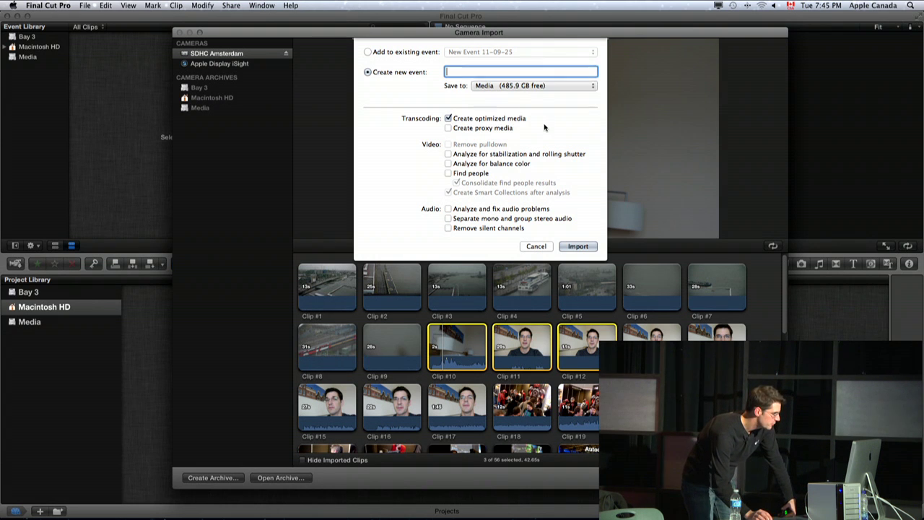
pyautogui.click(537, 247)
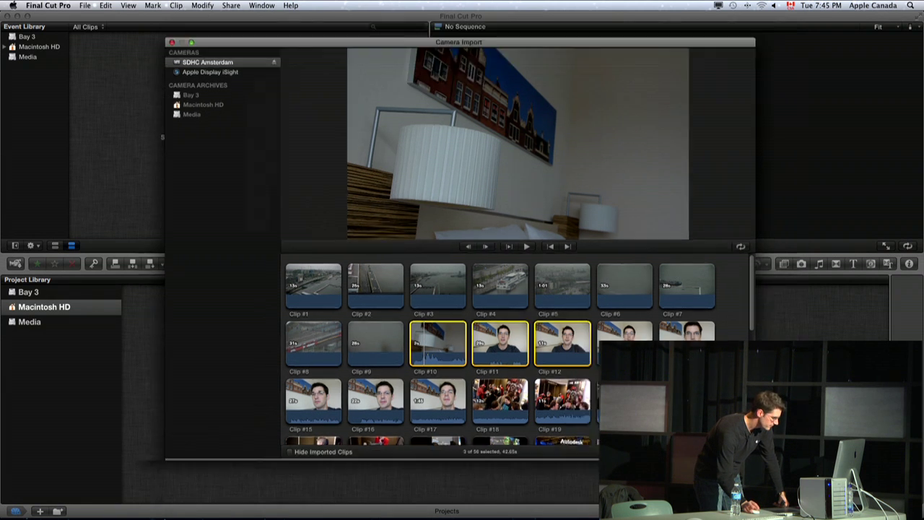
# Close Camera Import and open File > Import > Files on the Audi Clips for Intro folder.
pyautogui.press('super+w')
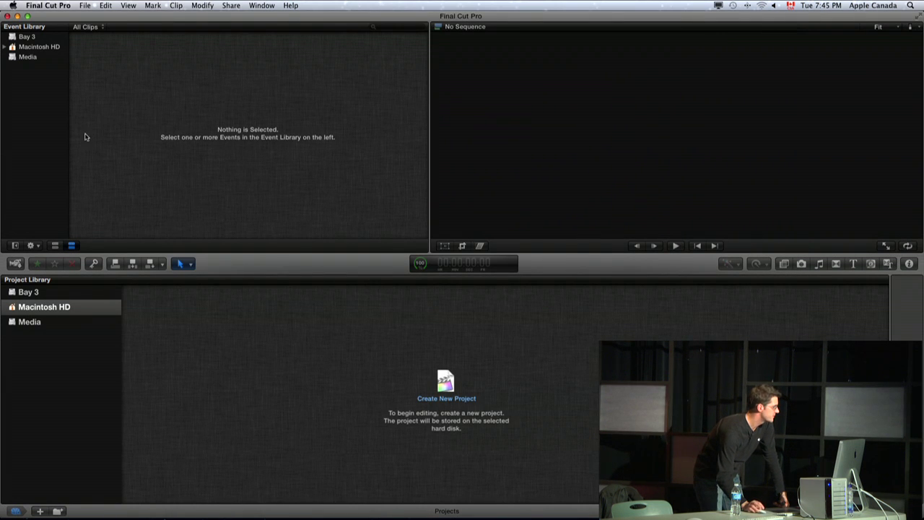
pyautogui.click(85, 5)
pyautogui.moveTo(100, 102)
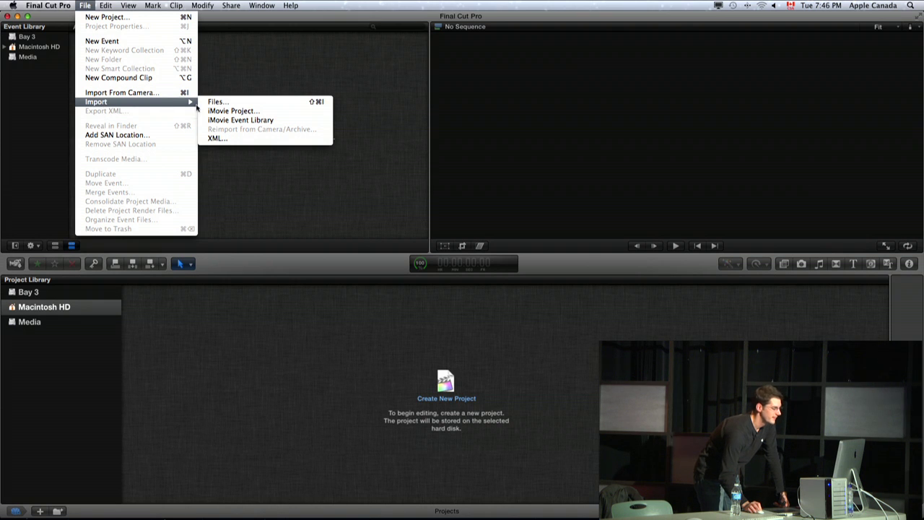
pyautogui.click(238, 103)
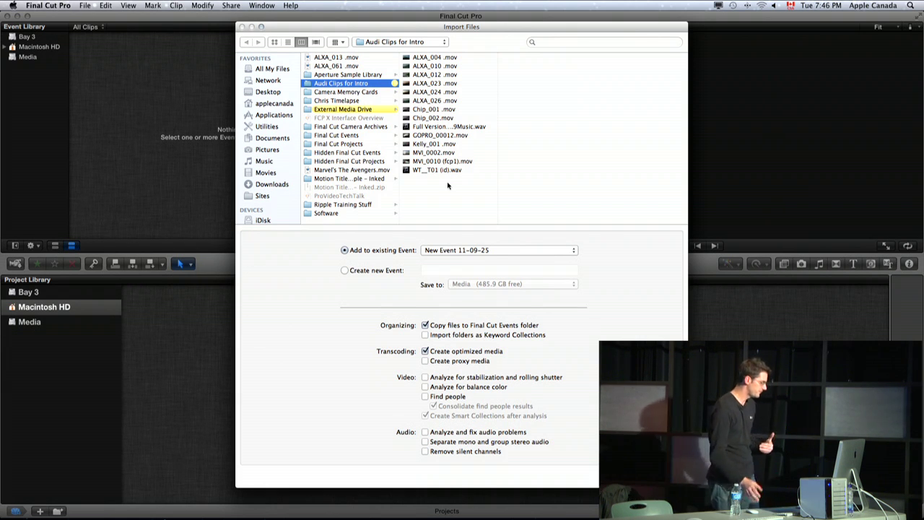
# Set the import to a new Audi Intro event on the Media drive (485.9 GB free).
pyautogui.click(393, 271)
pyautogui.click(505, 272)
pyautogui.write('Audi Intro')
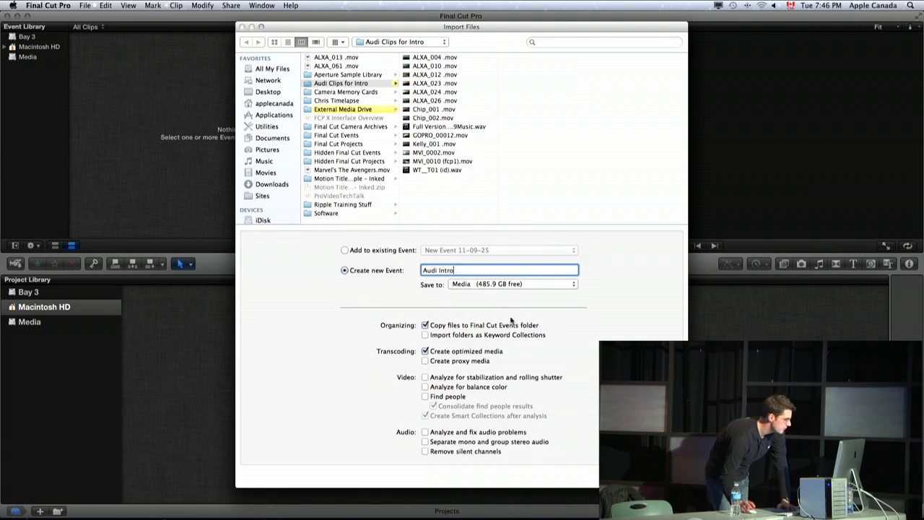
pyautogui.click(506, 284)
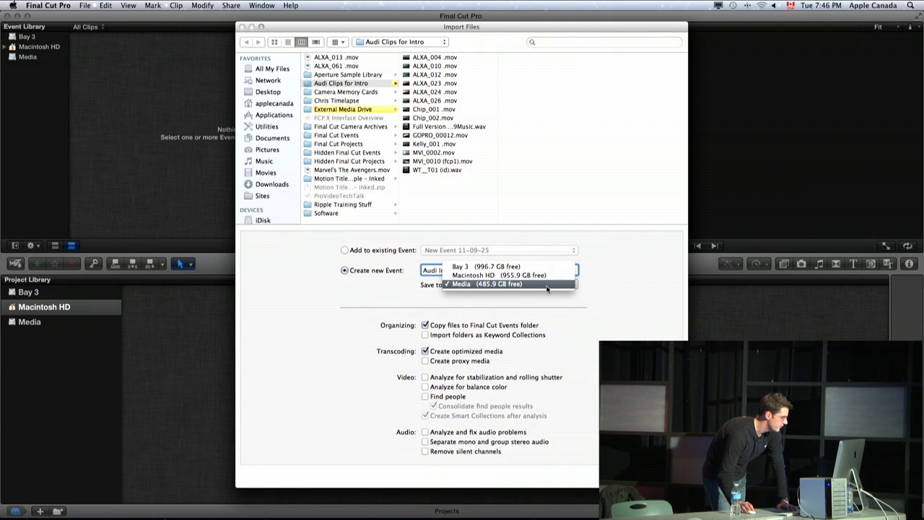
pyautogui.click(568, 288)
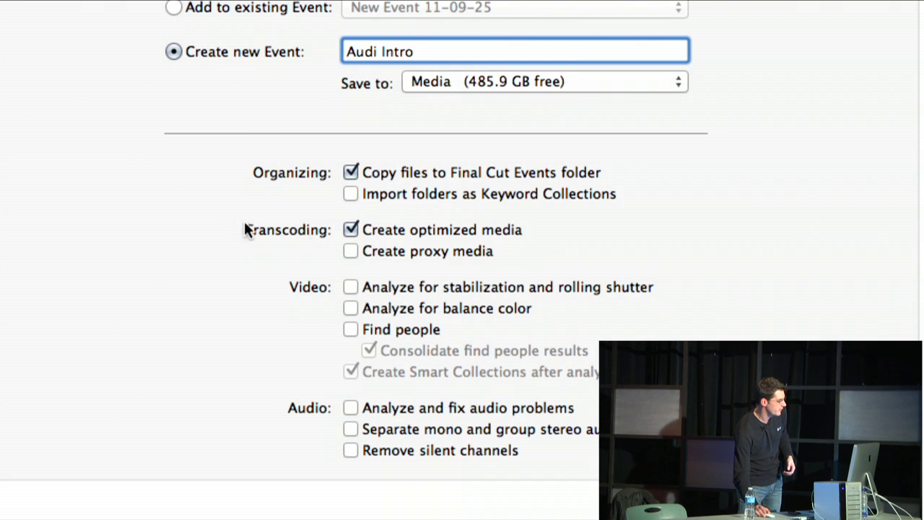
pyautogui.moveTo(574, 248)
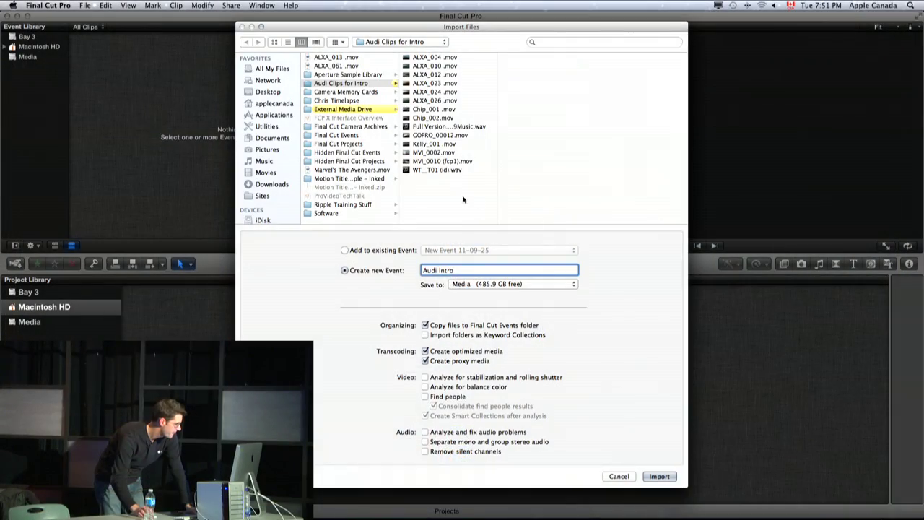
# Select all 14 Audi clips and import them into the Audi Intro event.
pyautogui.moveTo(462, 177); pyautogui.dragTo(420, 31)
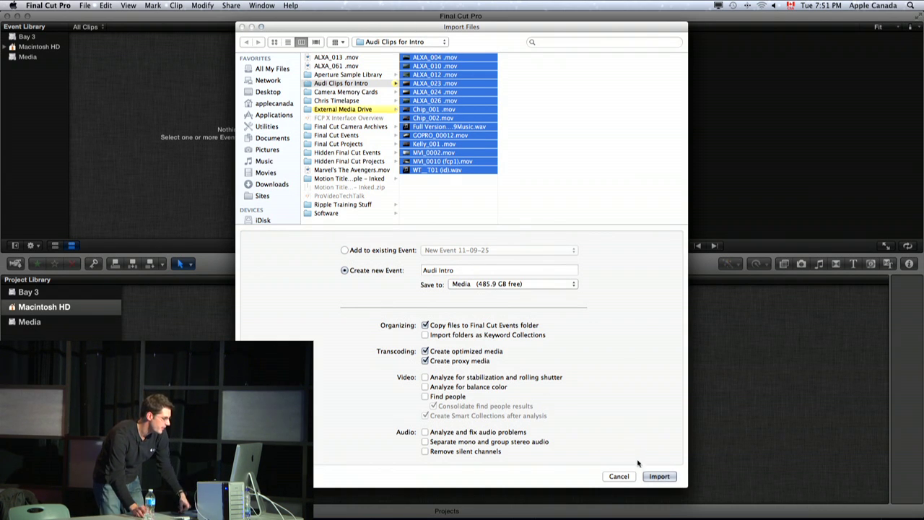
pyautogui.click(659, 477)
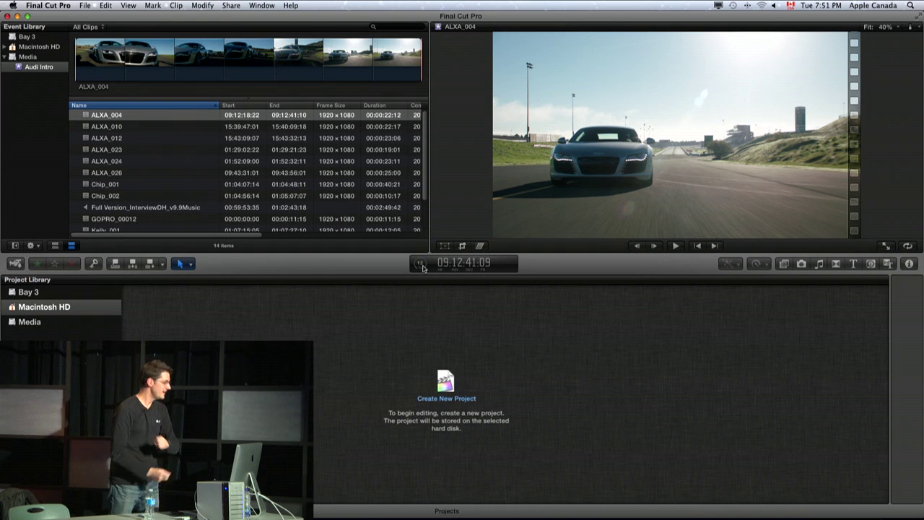
pyautogui.press('super+n')
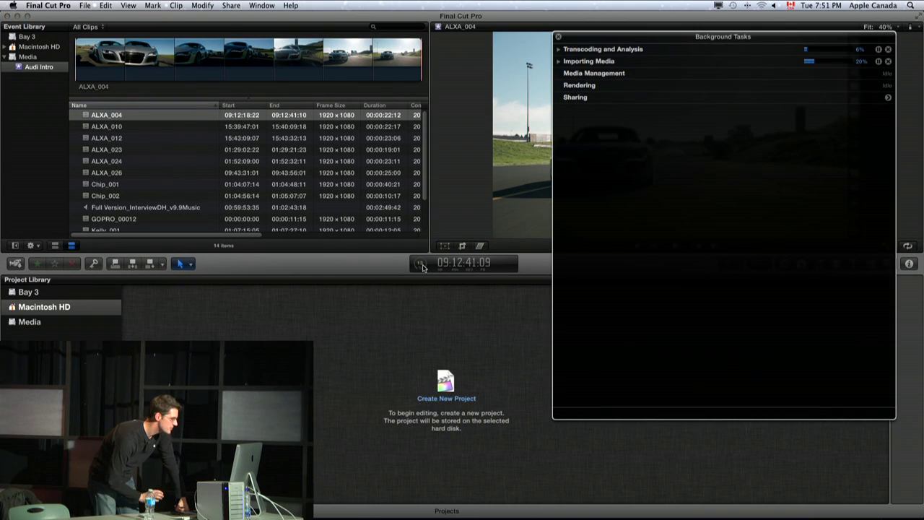
pyautogui.click(558, 50)
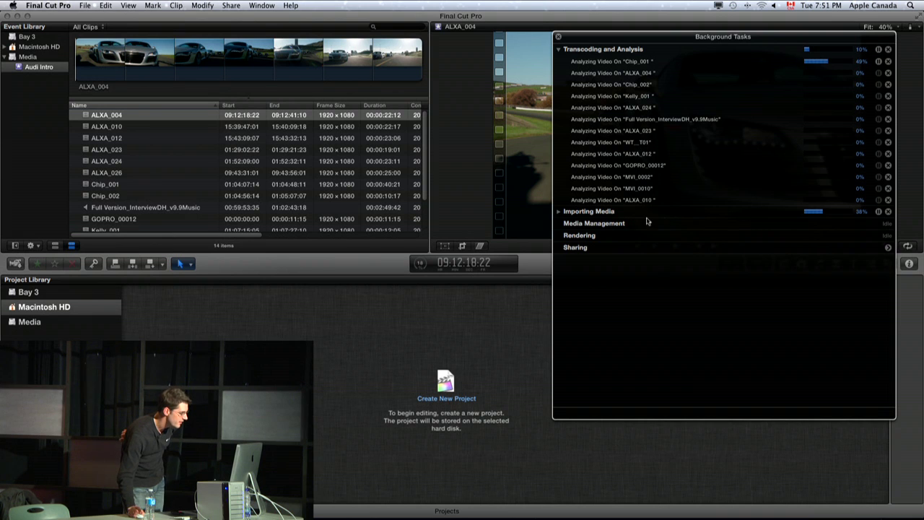
pyautogui.click(558, 212)
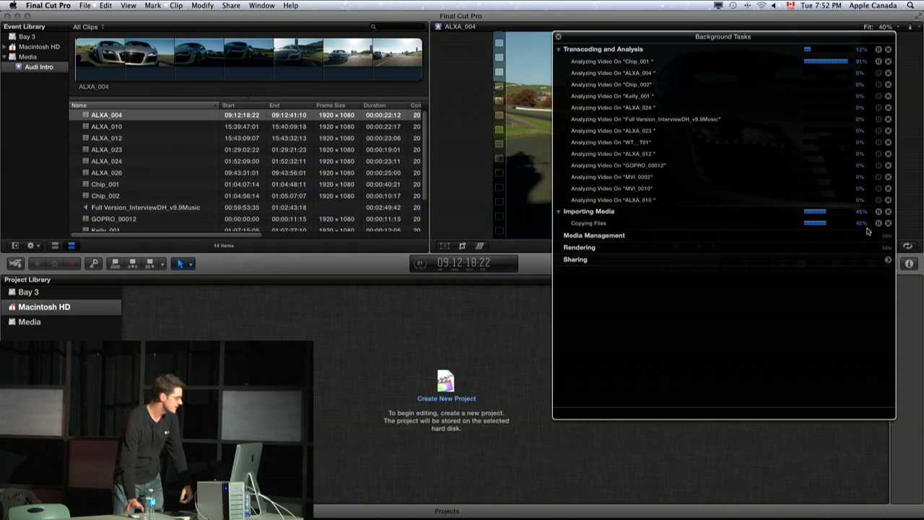
pyautogui.click(559, 37)
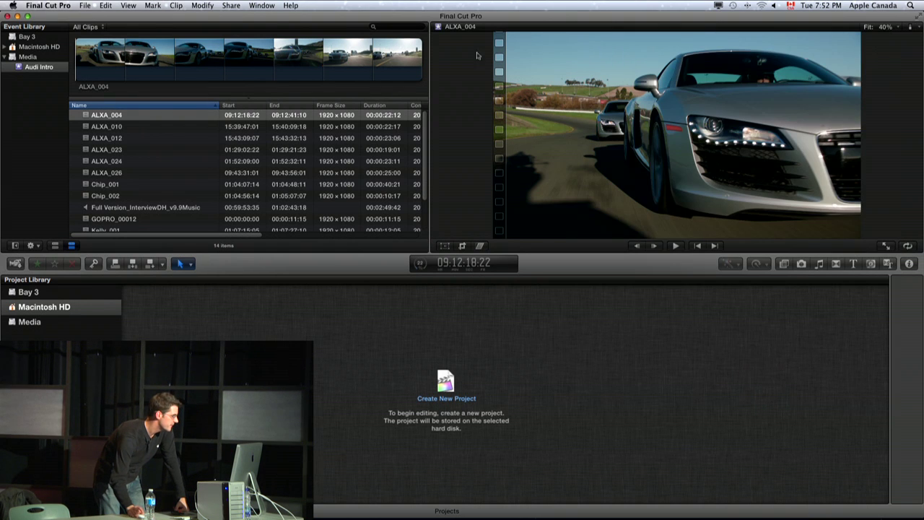
pyautogui.click(117, 130)
pyautogui.click(195, 56)
pyautogui.press('space')
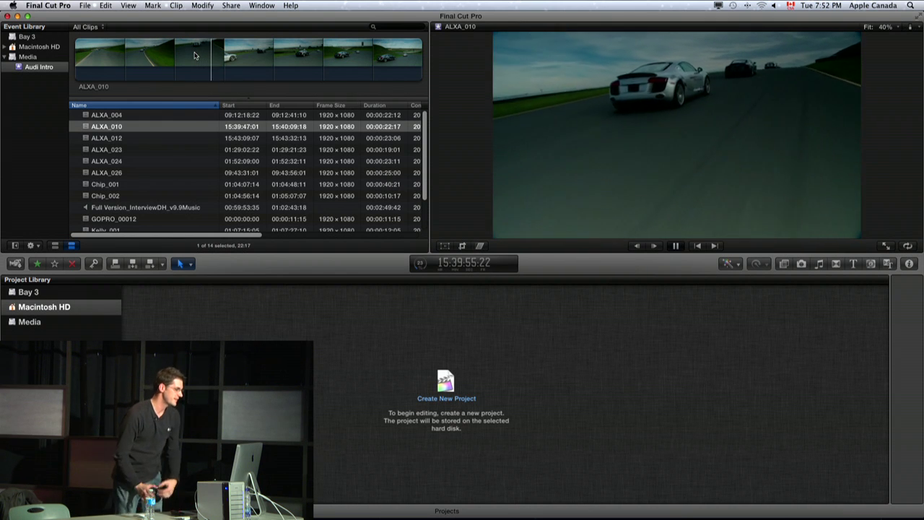
pyautogui.press('space')
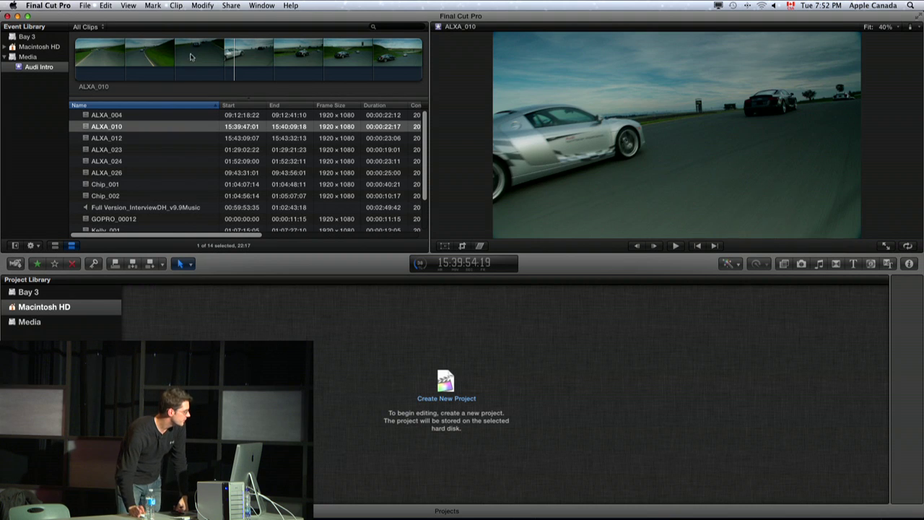
pyautogui.click(102, 162)
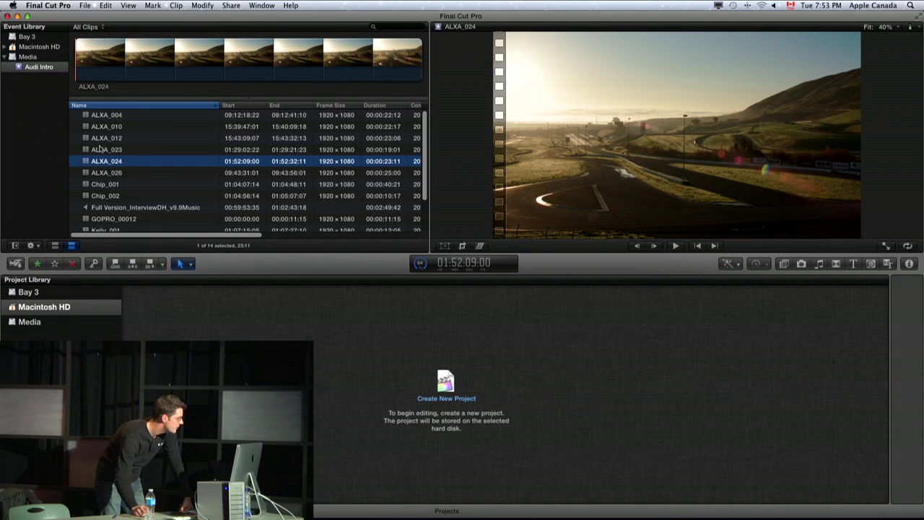
pyautogui.click(104, 150)
pyautogui.click(112, 137)
pyautogui.click(113, 118)
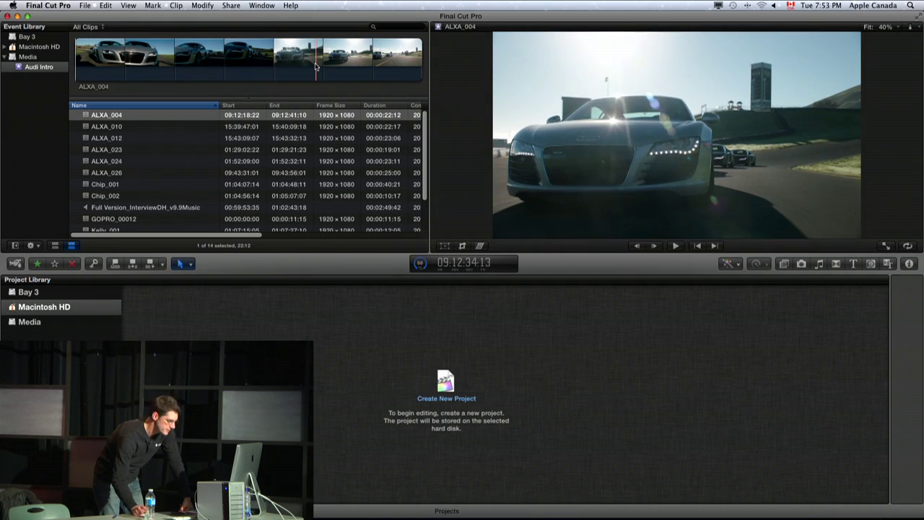
pyautogui.press('XF86AudioRaiseVolume')
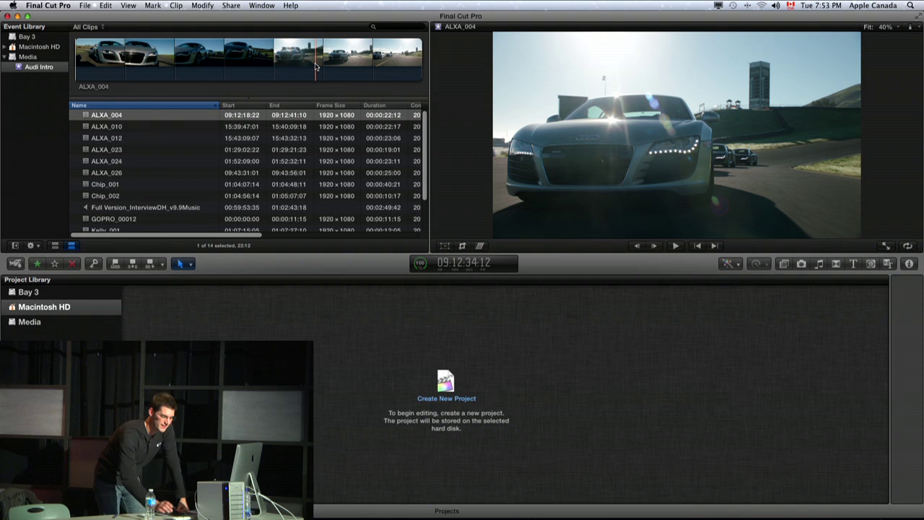
pyautogui.press('XF86AudioRaiseVolume')
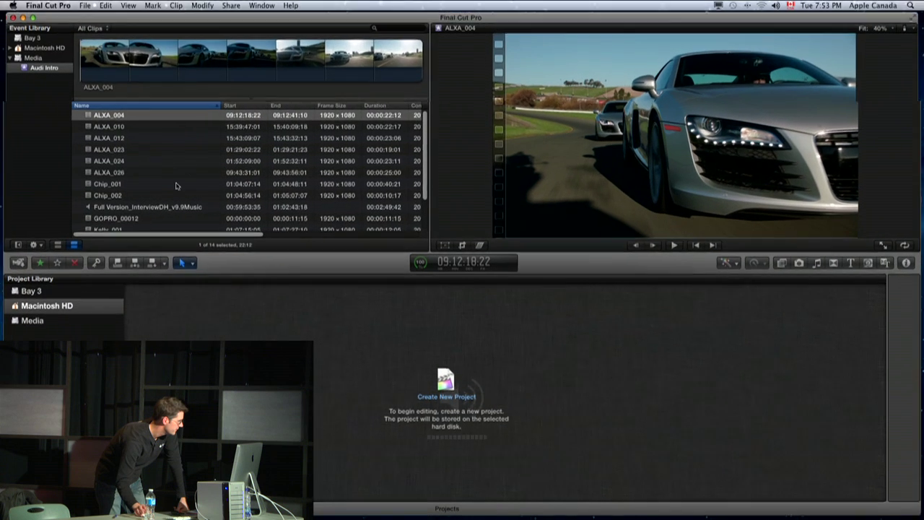
pyautogui.click(174, 195)
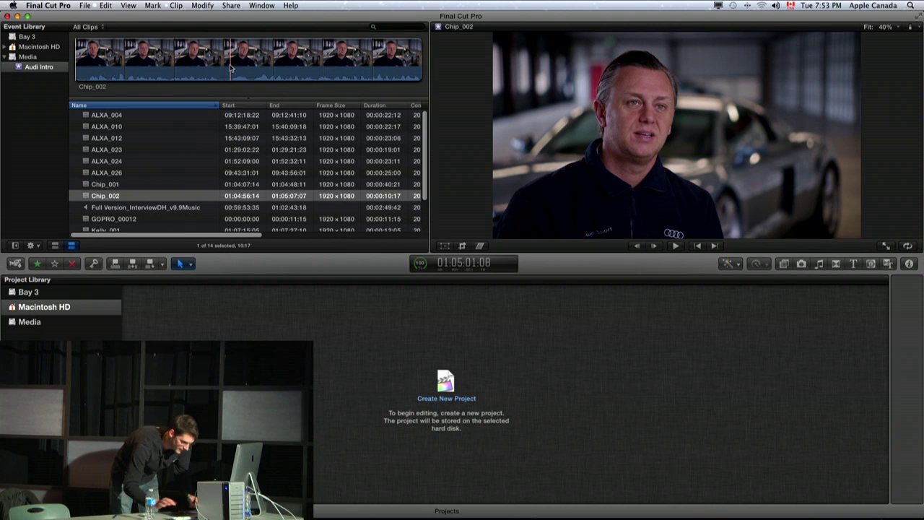
pyautogui.press('XF86AudioMute')
pyautogui.press('XF86AudioRaiseVolume')
pyautogui.press('XF86AudioRaiseVolume')
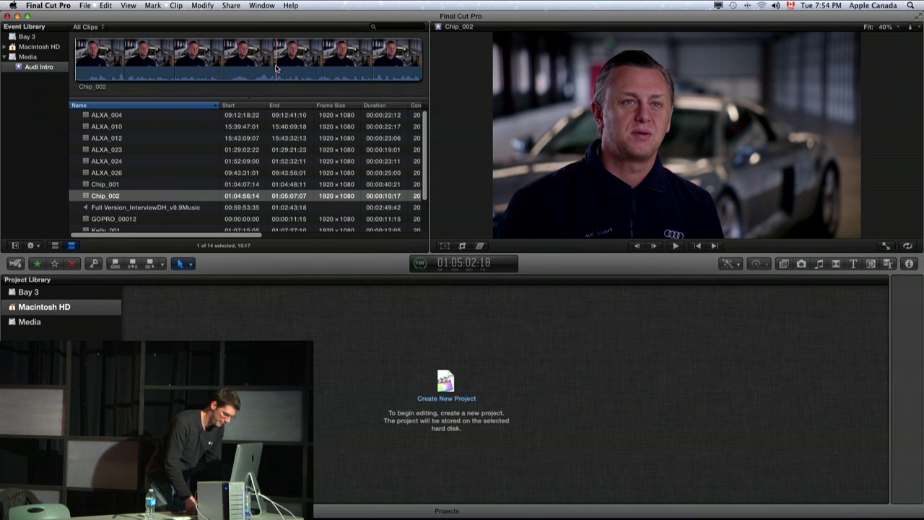
pyautogui.press('space')
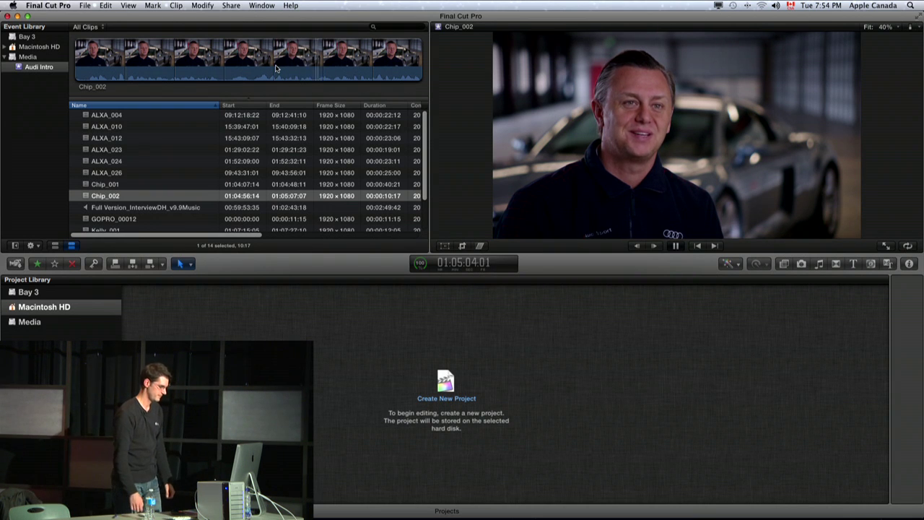
pyautogui.press('space')
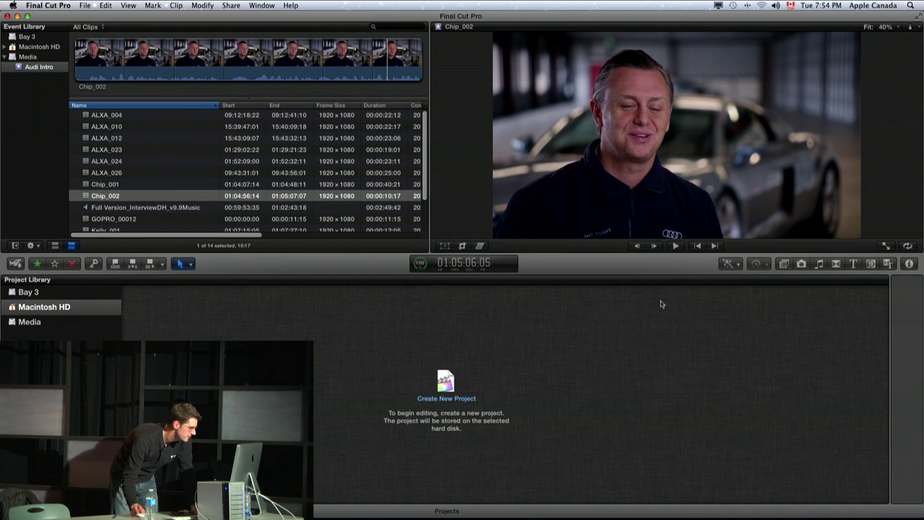
pyautogui.click(154, 209)
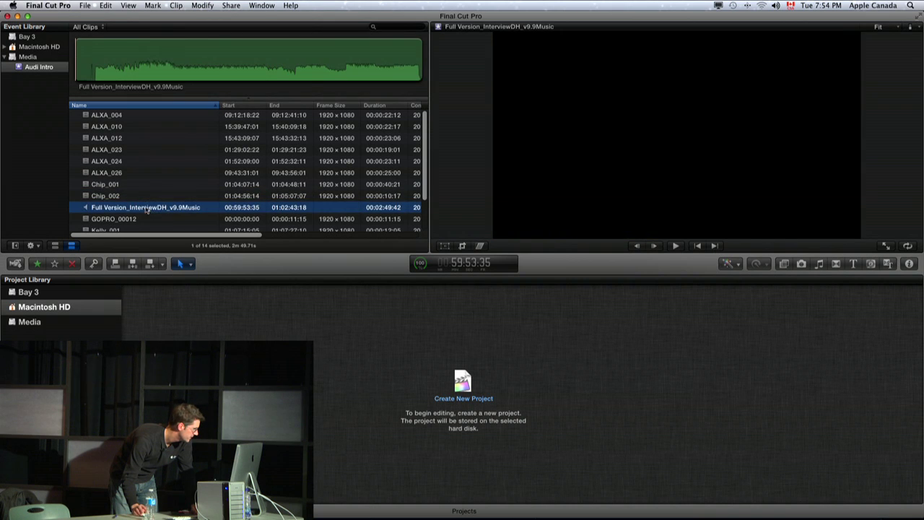
pyautogui.click(137, 197)
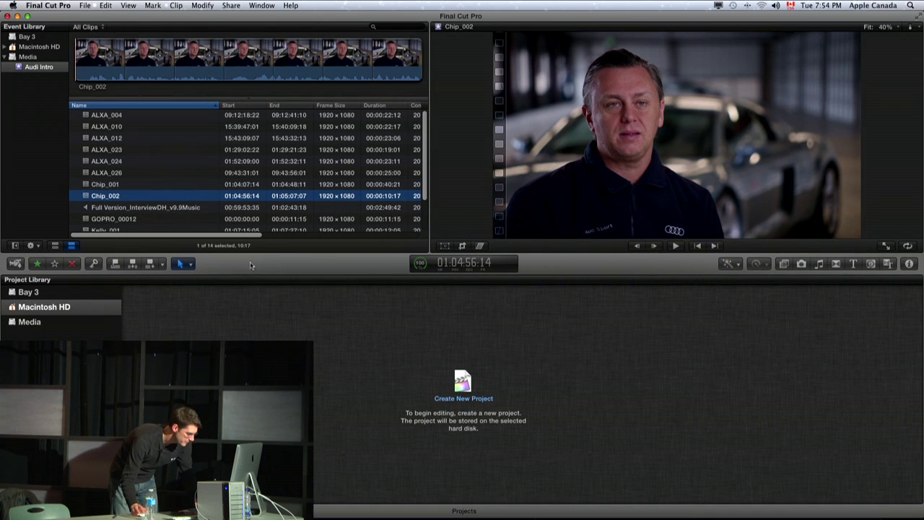
pyautogui.press('super+Tab')
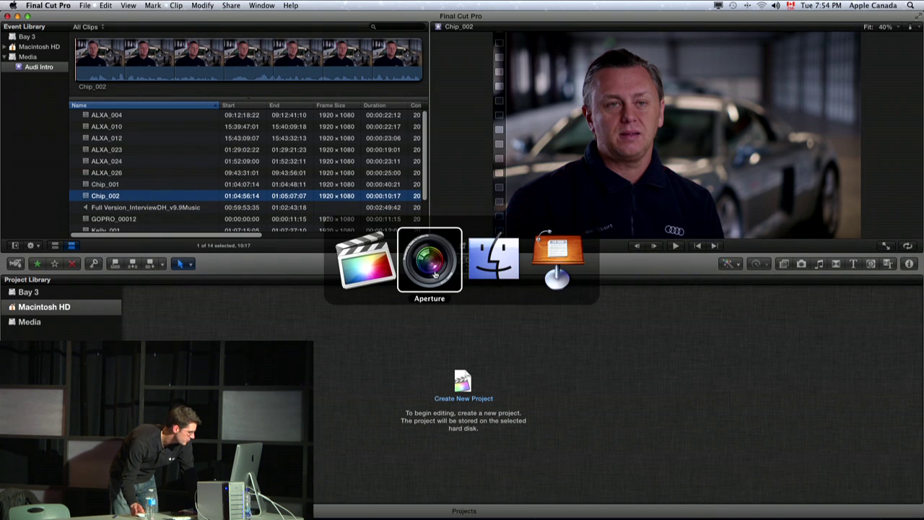
# Hide Aperture and close the SDHC Amsterdam Finder window.
pyautogui.click(442, 277)
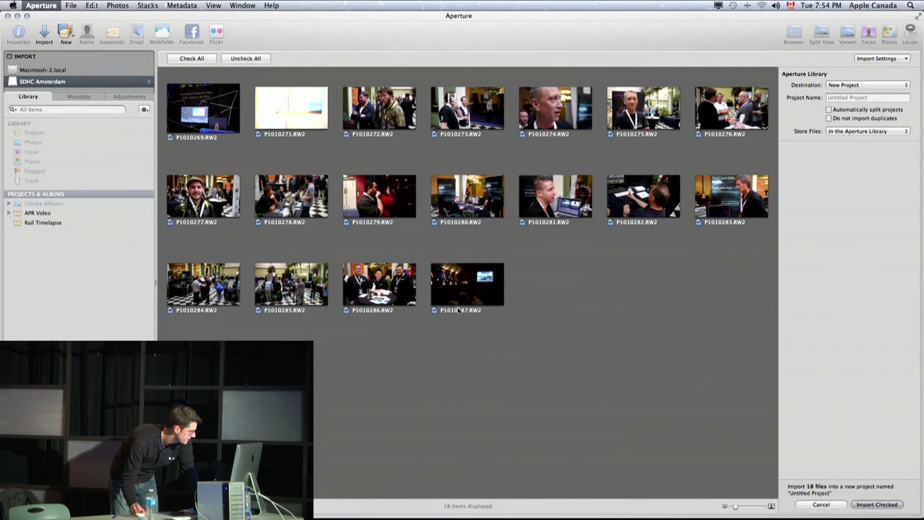
pyautogui.press('super+h')
pyautogui.press('super+w')
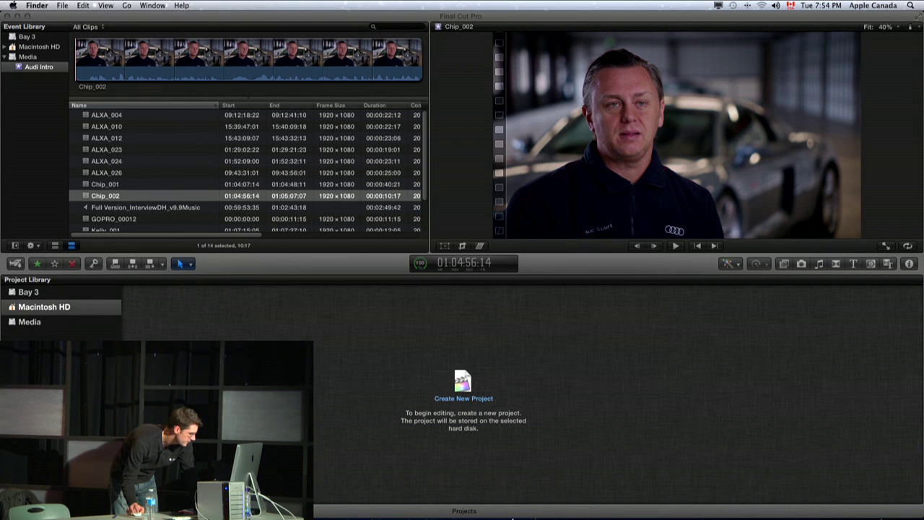
# Set System Preferences sound output to Internal Speakers, close it, and select Chip_002.
pyautogui.moveTo(514, 517)
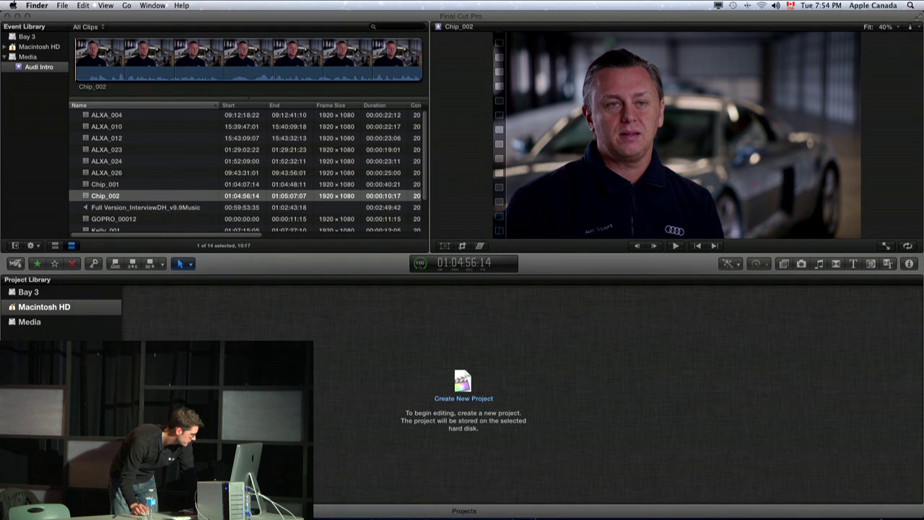
pyautogui.click(578, 498)
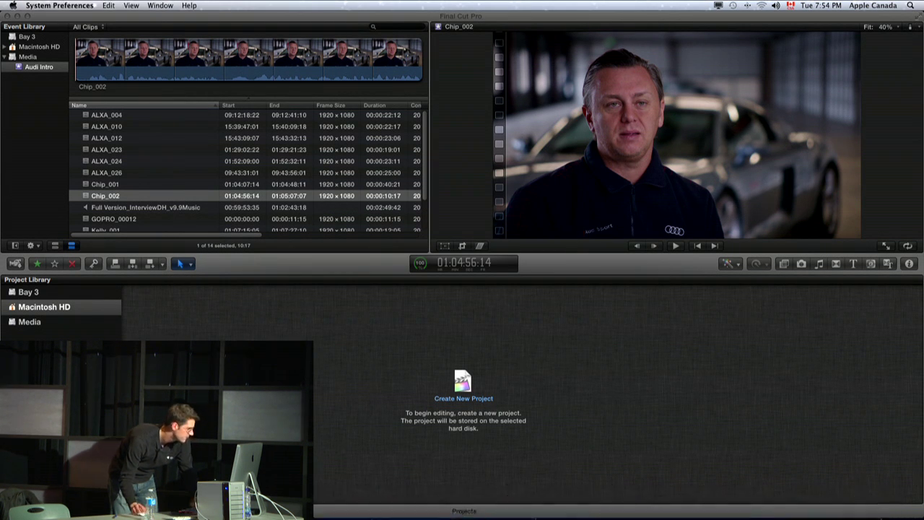
pyautogui.click(785, 248)
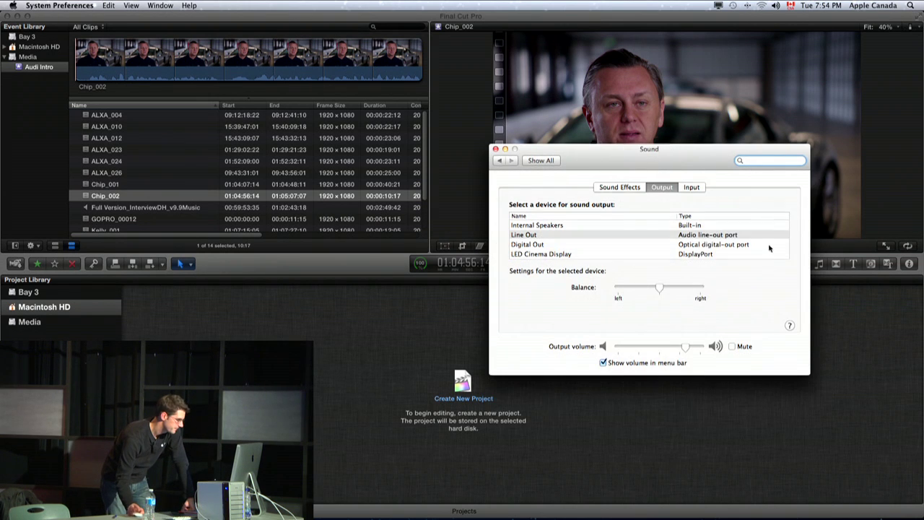
pyautogui.click(710, 236)
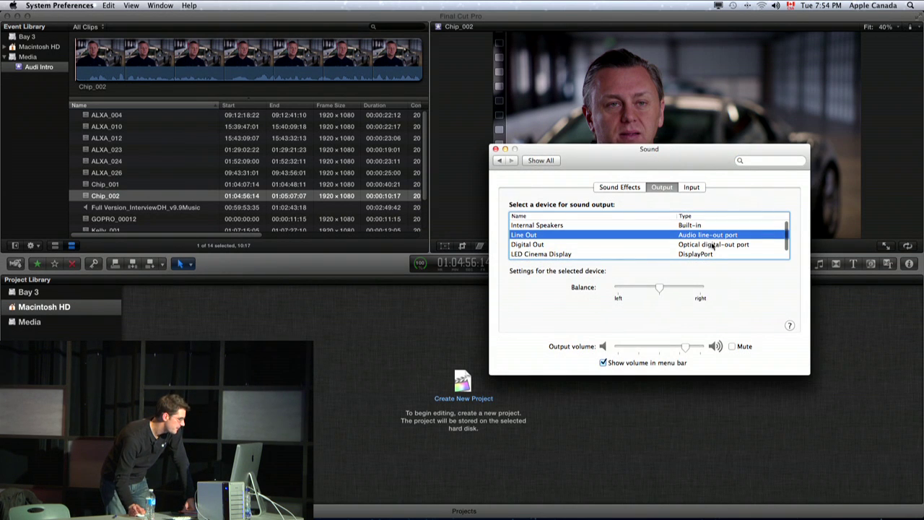
pyautogui.click(717, 227)
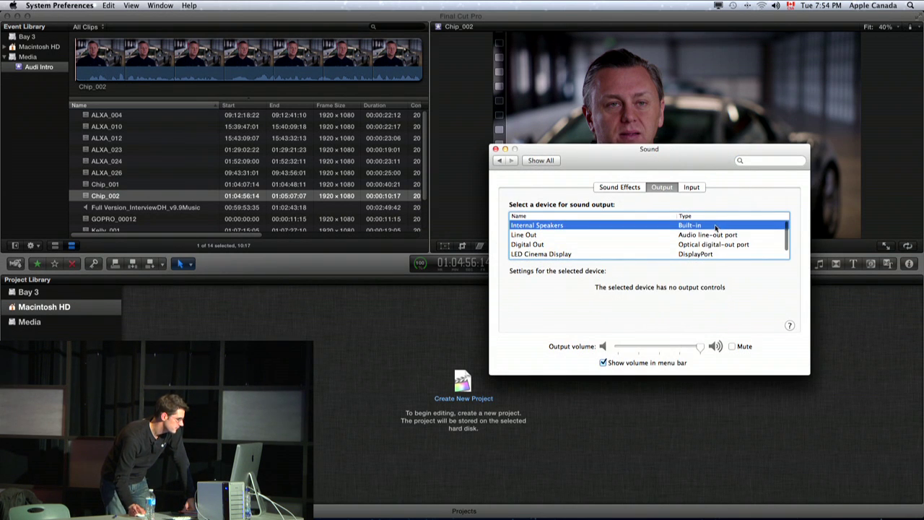
pyautogui.click(698, 235)
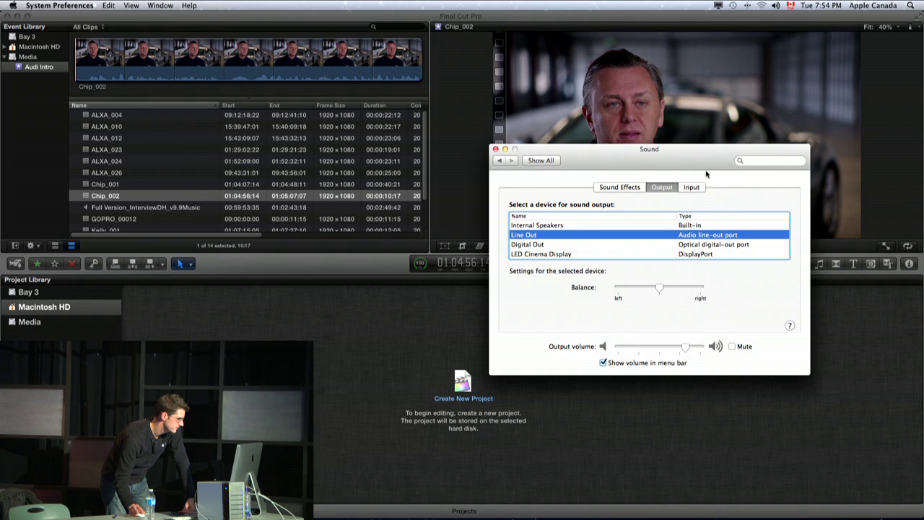
pyautogui.moveTo(705, 166); pyautogui.dragTo(704, 210)
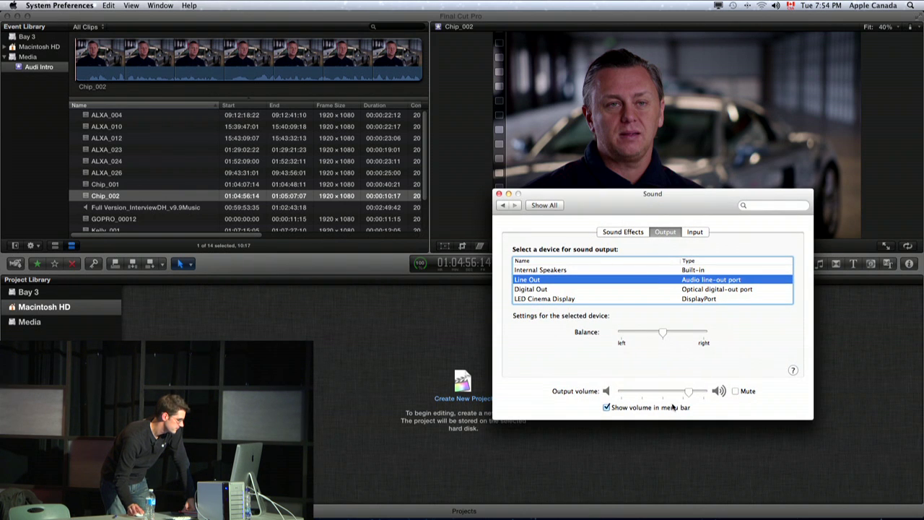
pyautogui.click(686, 270)
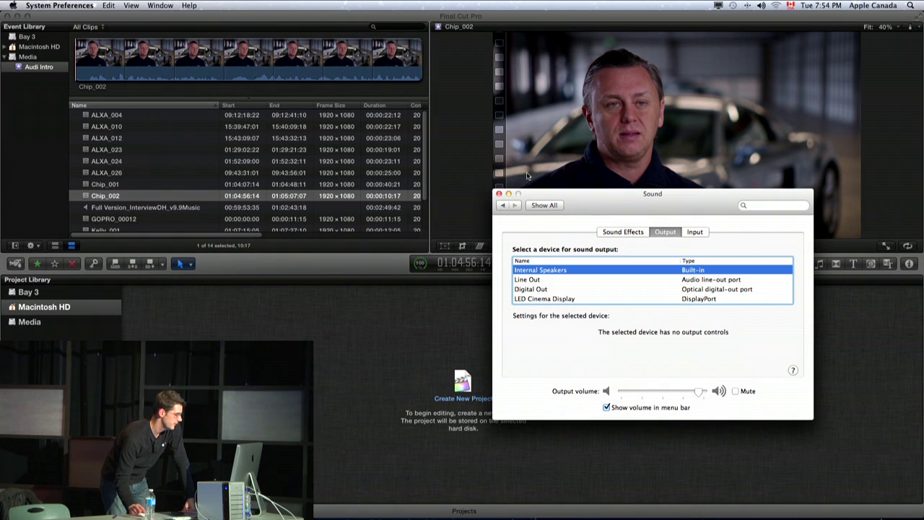
pyautogui.click(499, 195)
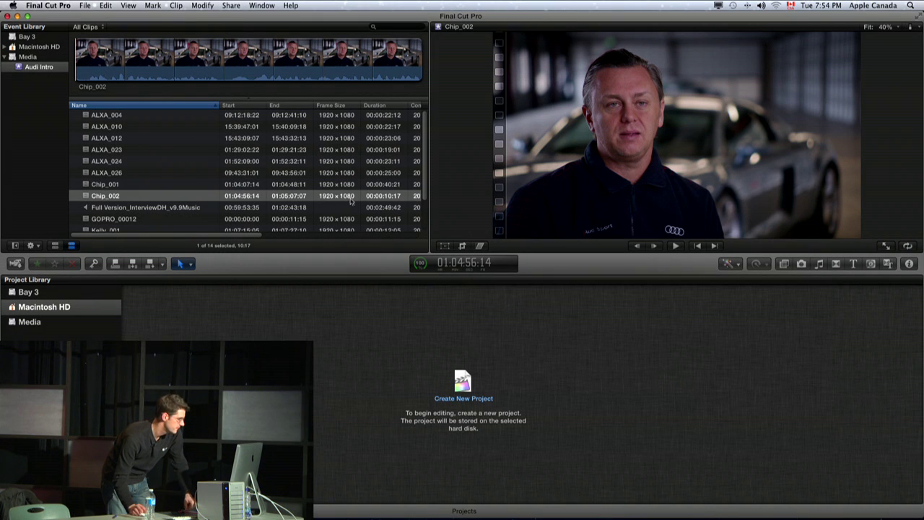
pyautogui.click(299, 76)
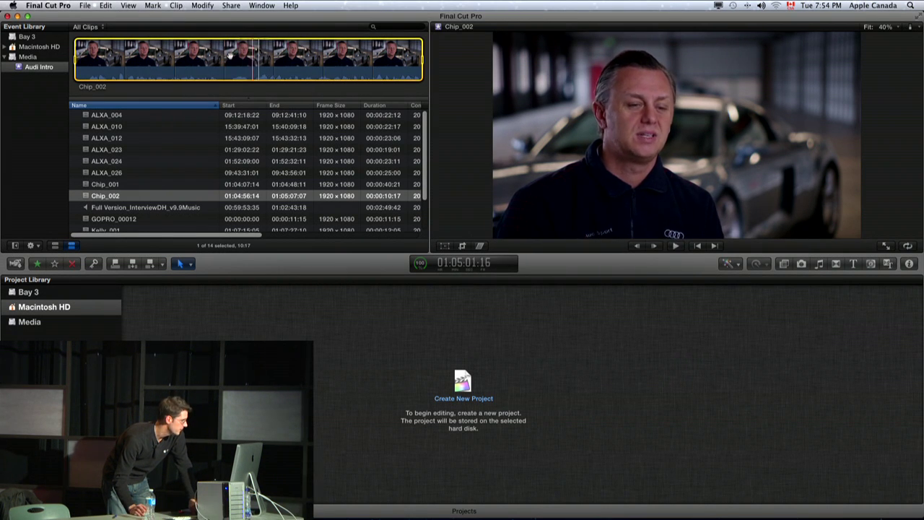
# Review the Playback and Editing preferences, then close them.
pyautogui.click(61, 7)
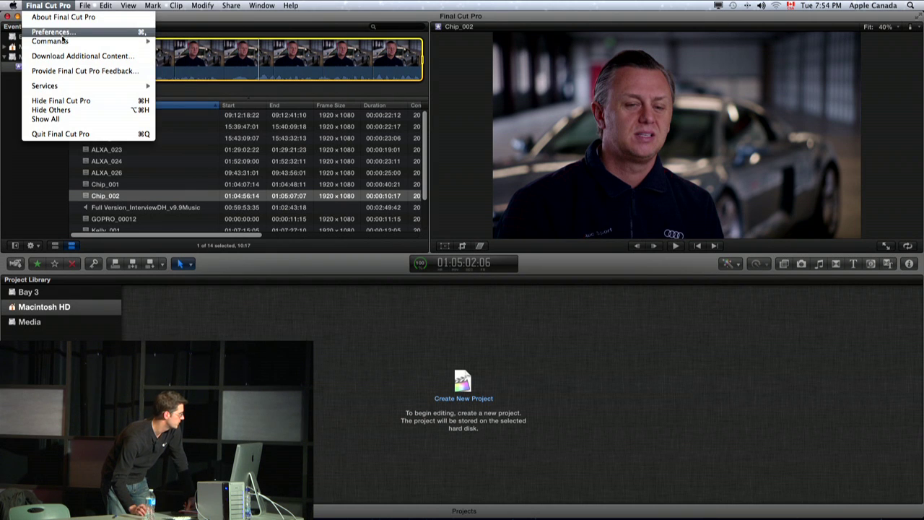
pyautogui.click(52, 31)
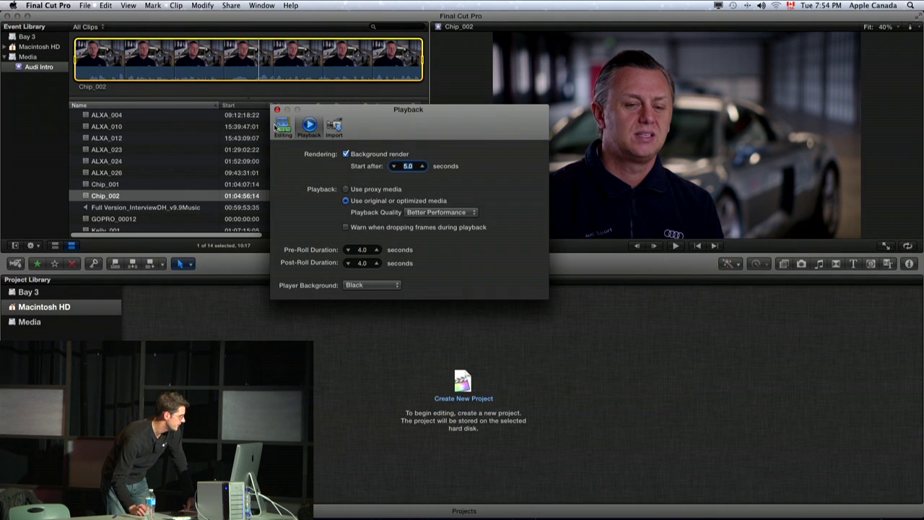
pyautogui.click(280, 127)
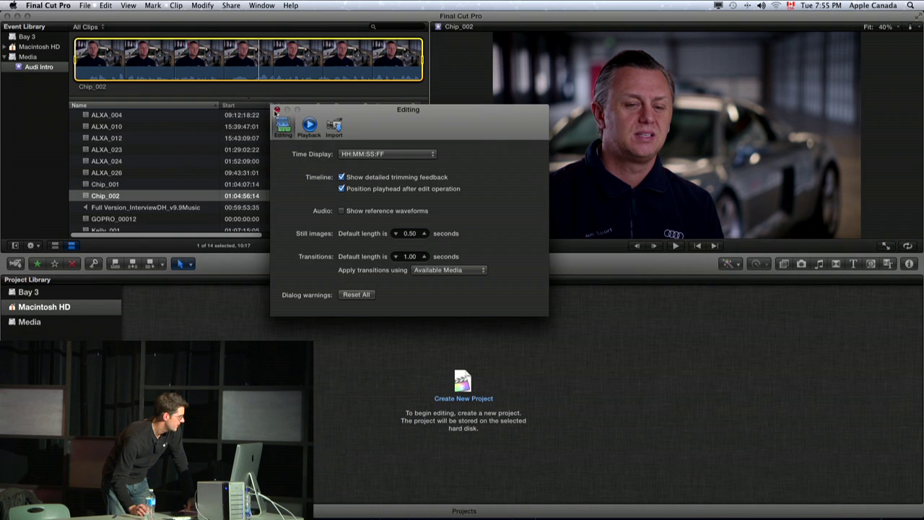
pyautogui.click(276, 111)
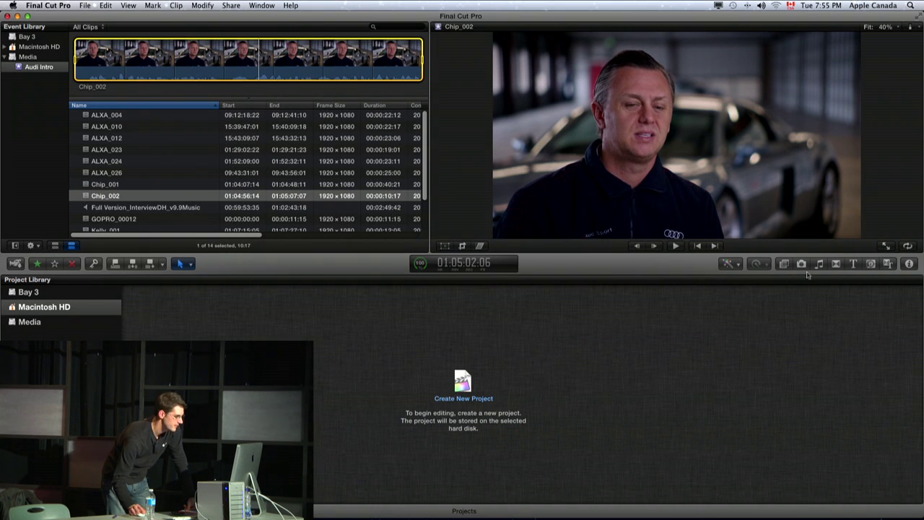
# Pause Chip_002, show the audio level meters, and resume playback.
pyautogui.click(676, 246)
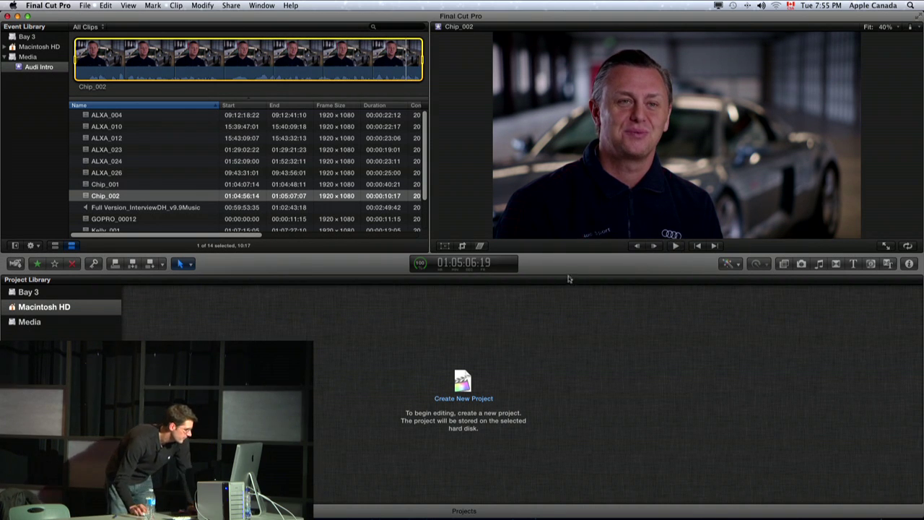
pyautogui.press('super+5')
pyautogui.click(676, 246)
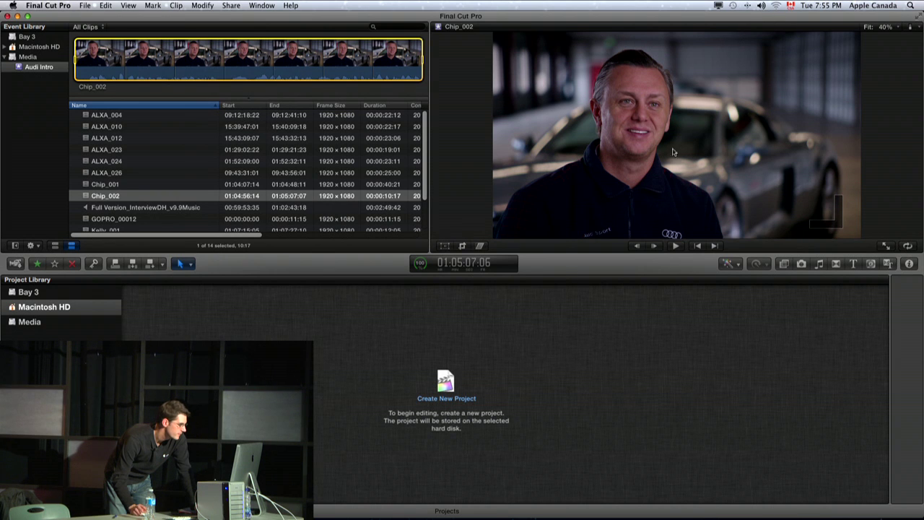
# Switch the Mac's sound output to Line Out and quit System Preferences.
pyautogui.press('super+Tab')
pyautogui.press('super+Tab')
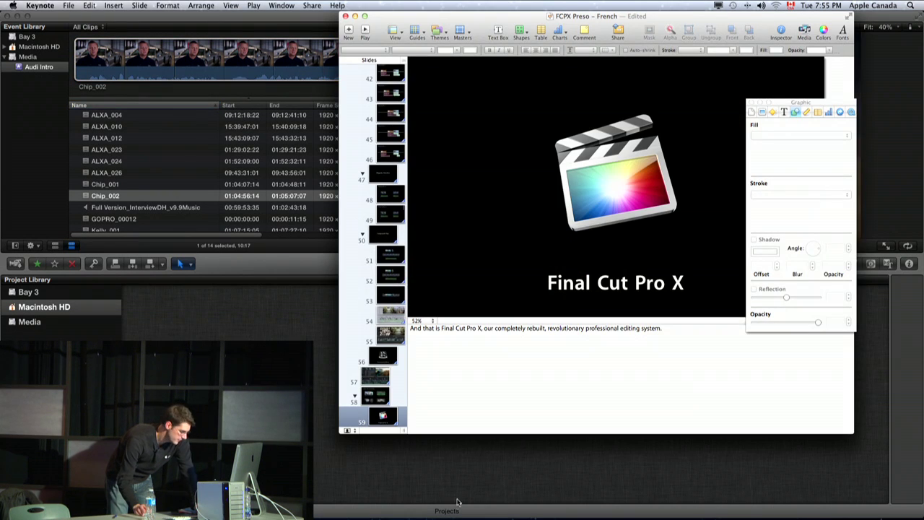
pyautogui.click(458, 502)
pyautogui.moveTo(458, 516)
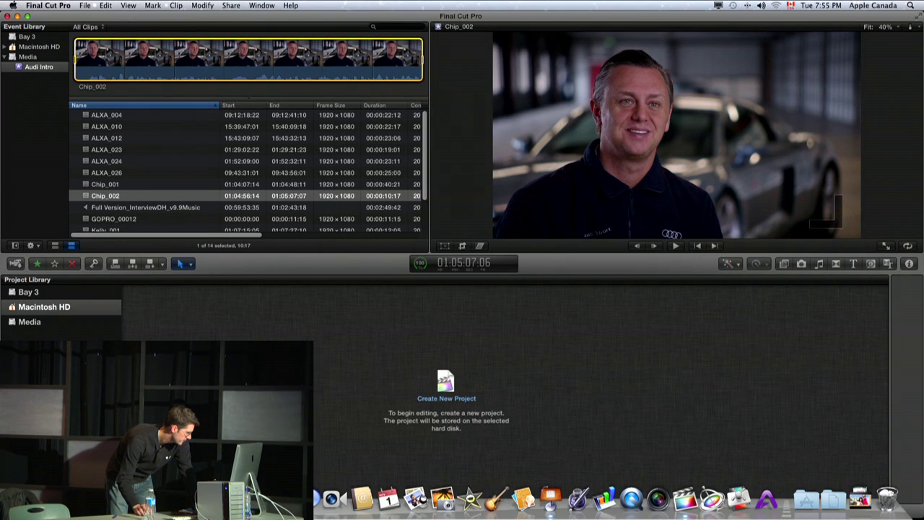
pyautogui.click(578, 498)
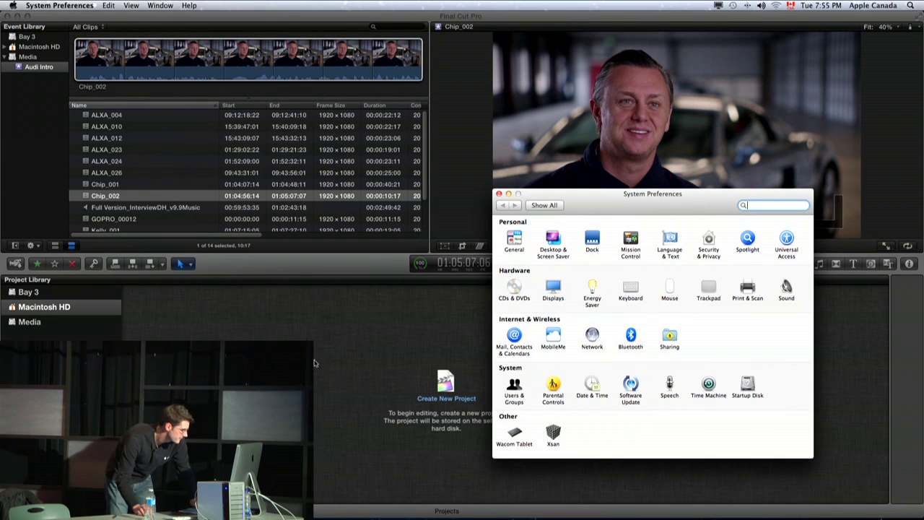
pyautogui.click(786, 288)
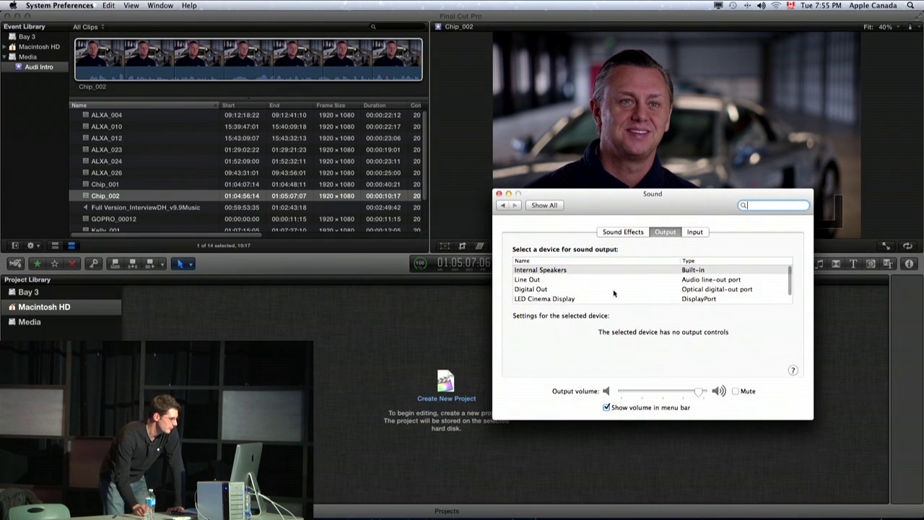
pyautogui.click(545, 281)
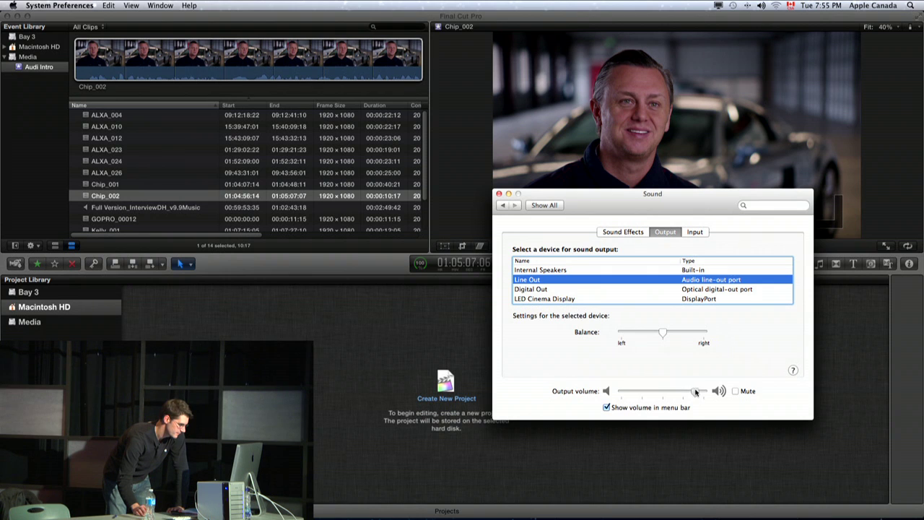
pyautogui.press('super+q')
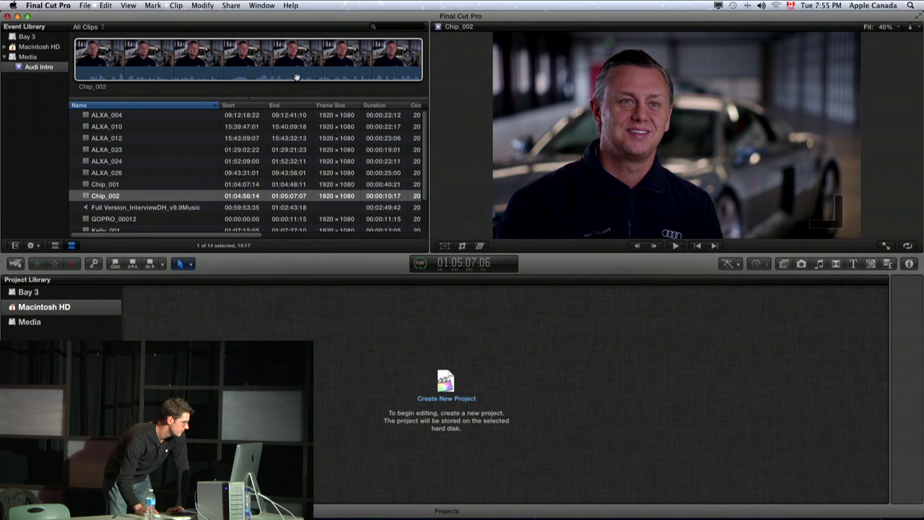
# Play Chip_002 from a set point, then select Kelly_001 and play it briefly.
pyautogui.click(319, 62)
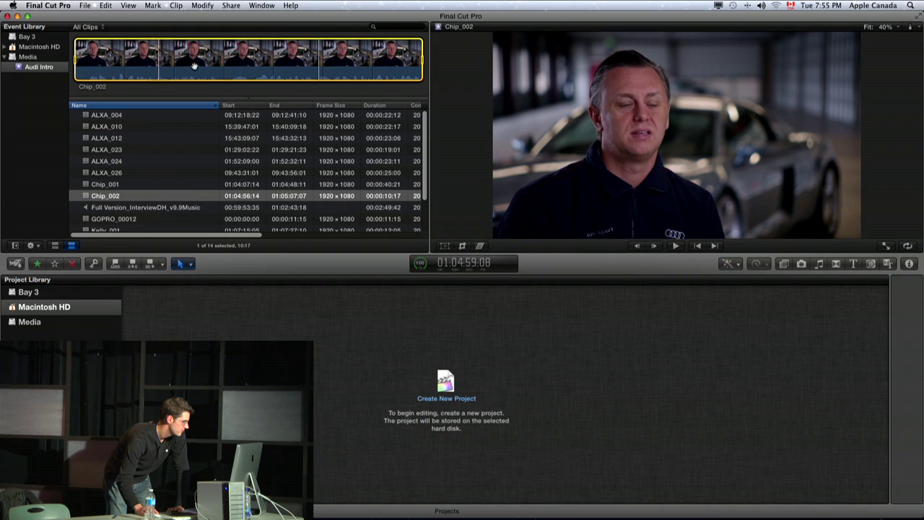
pyautogui.press('space')
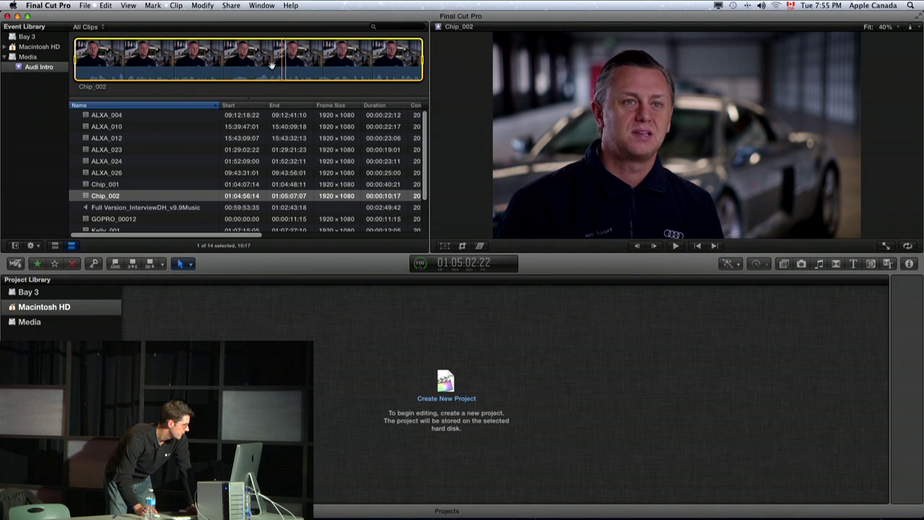
pyautogui.scroll(-3, 112, 188)
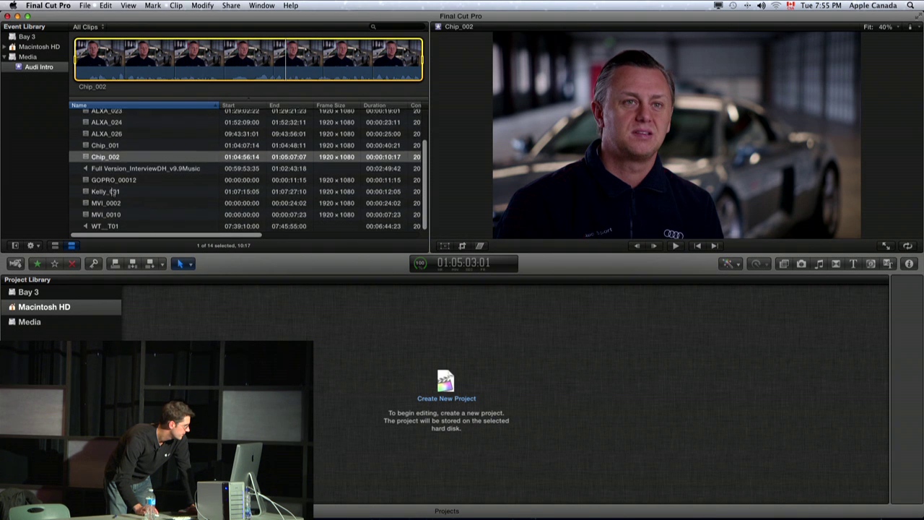
pyautogui.click(112, 189)
pyautogui.click(176, 66)
pyautogui.press('space')
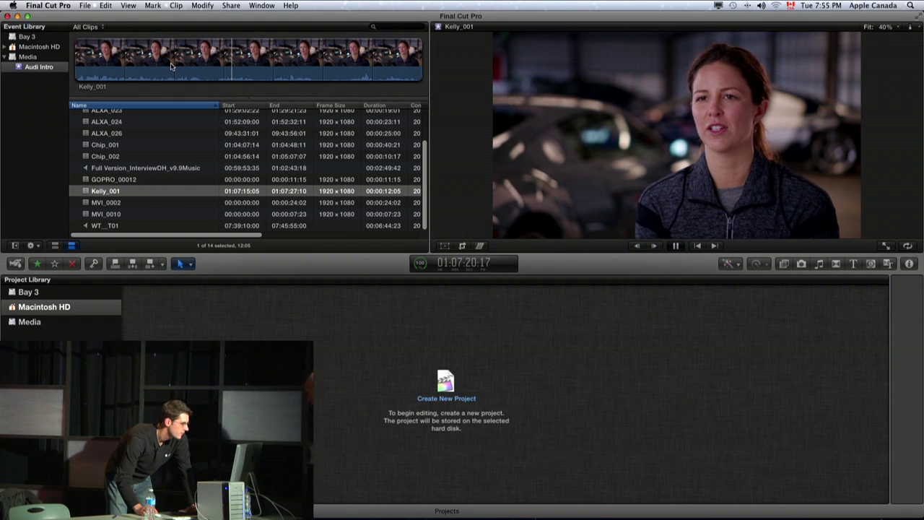
pyautogui.press('space')
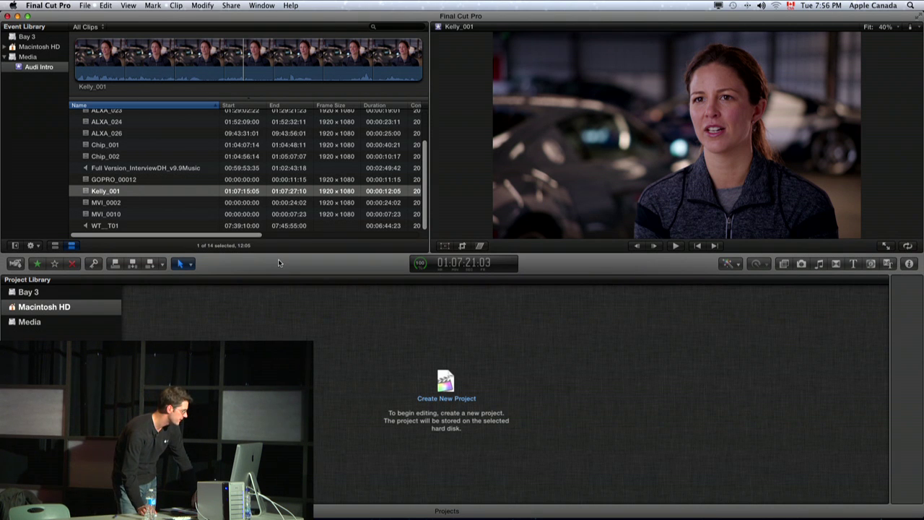
# Enlarge the viewer, widen the clip list to show Content Created, and preview ALXA_004.
pyautogui.moveTo(277, 258); pyautogui.dragTo(278, 341)
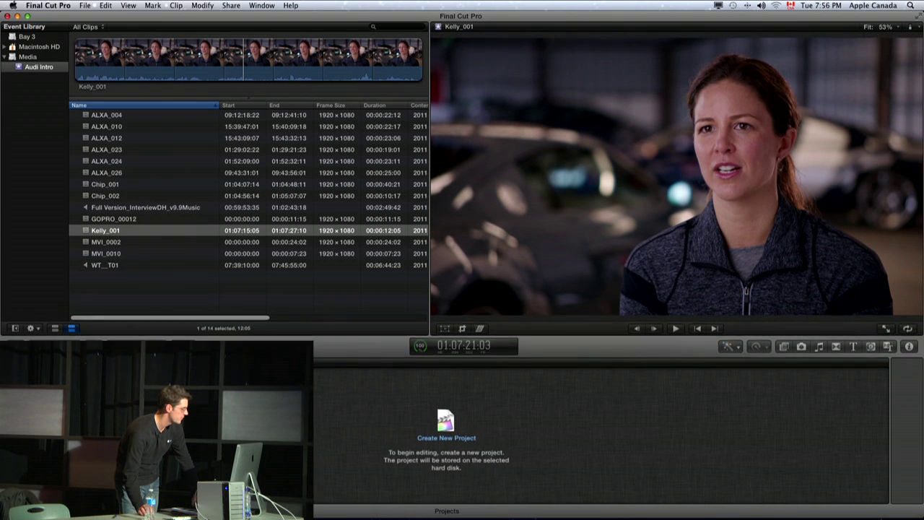
pyautogui.moveTo(429, 299); pyautogui.dragTo(498, 295)
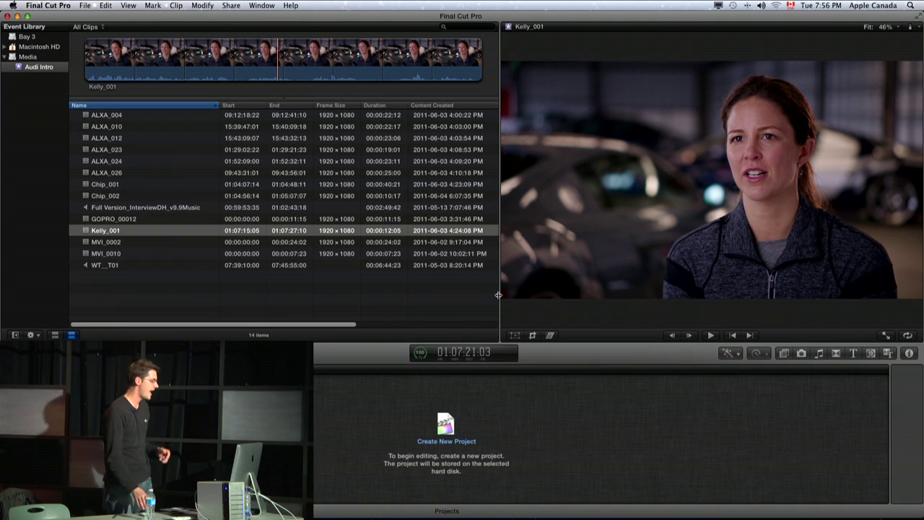
pyautogui.click(111, 117)
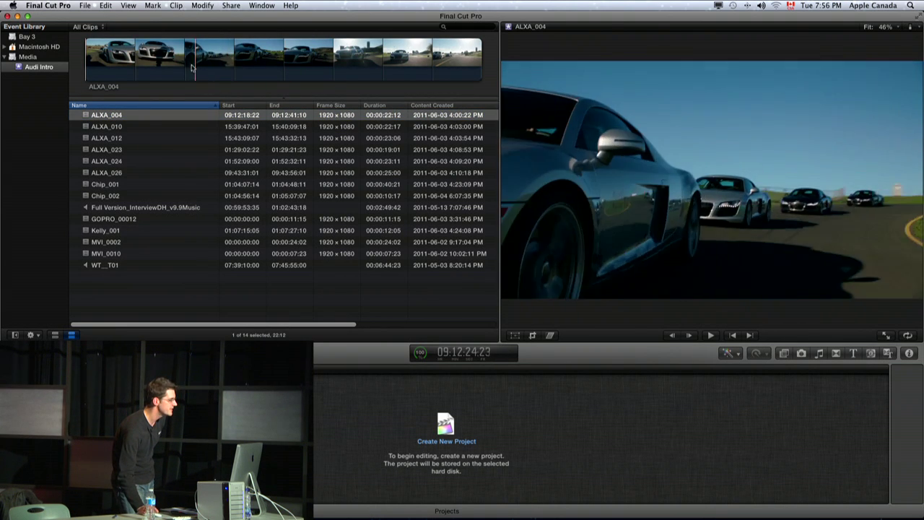
pyautogui.click(259, 70)
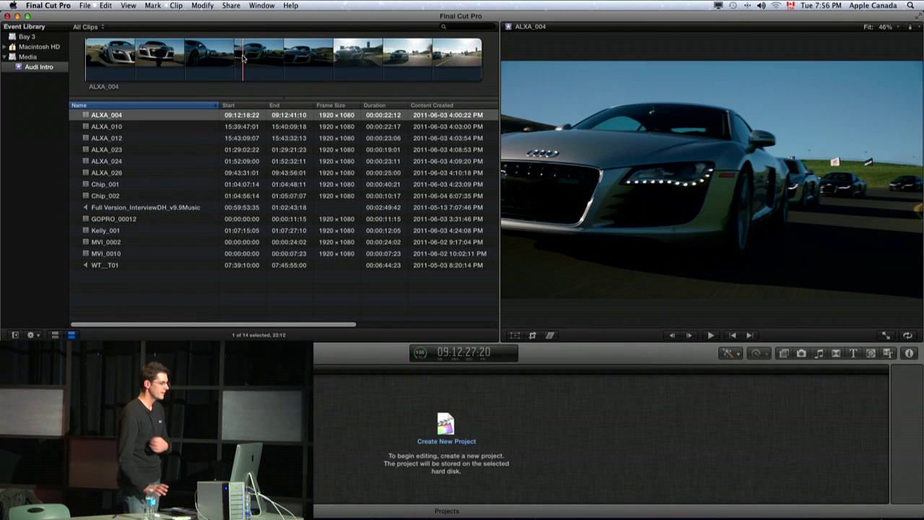
# Play ALXA_010 from a later point and ALXA_012 briefly, then bring up the list's column options.
pyautogui.click(183, 48)
pyautogui.press('Down')
pyautogui.click(303, 54)
pyautogui.press('space')
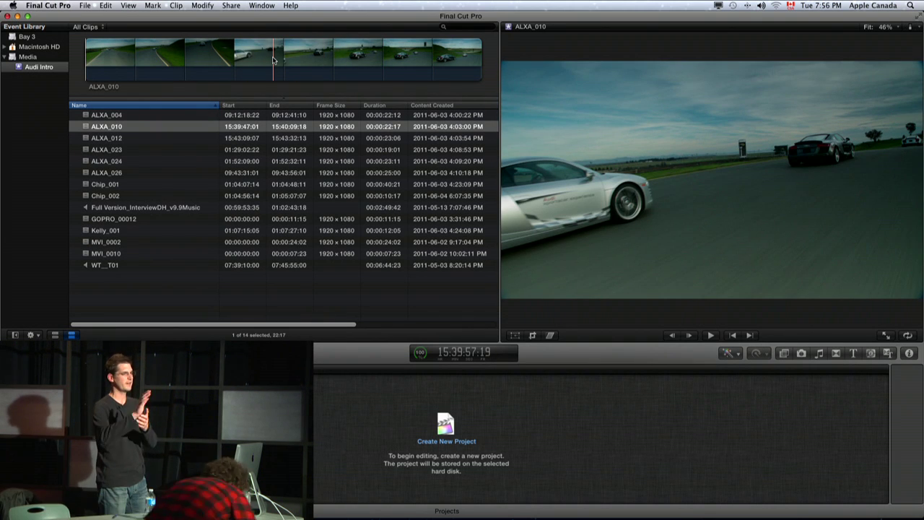
pyautogui.click(92, 139)
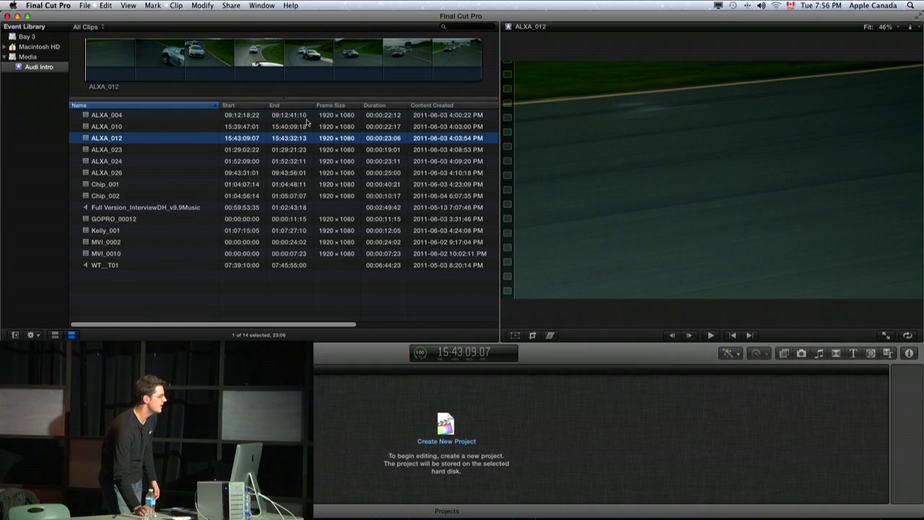
pyautogui.hscroll(10, 306, 122)
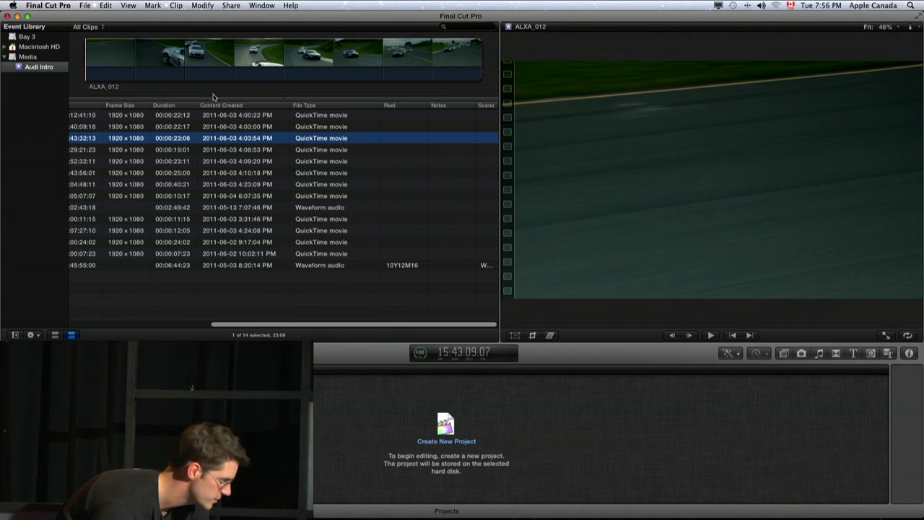
pyautogui.press('space')
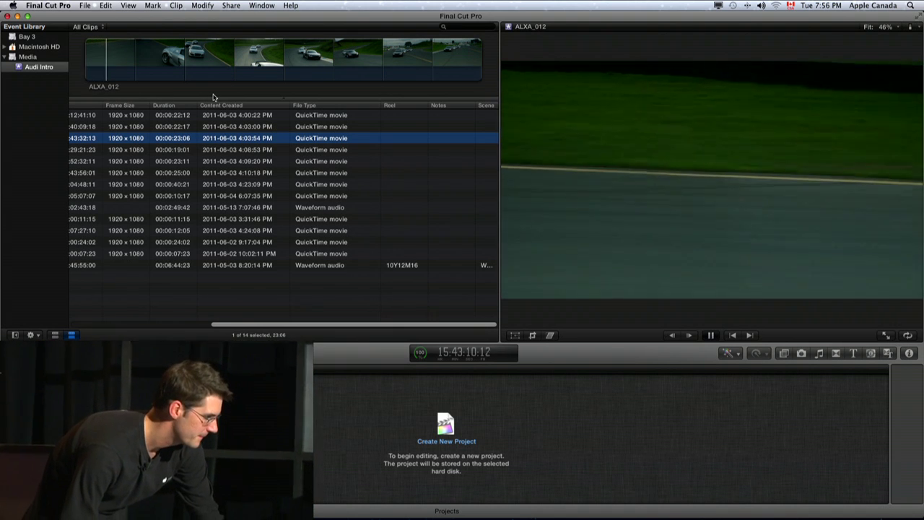
pyautogui.press('space')
pyautogui.hscroll(-5, 208, 167)
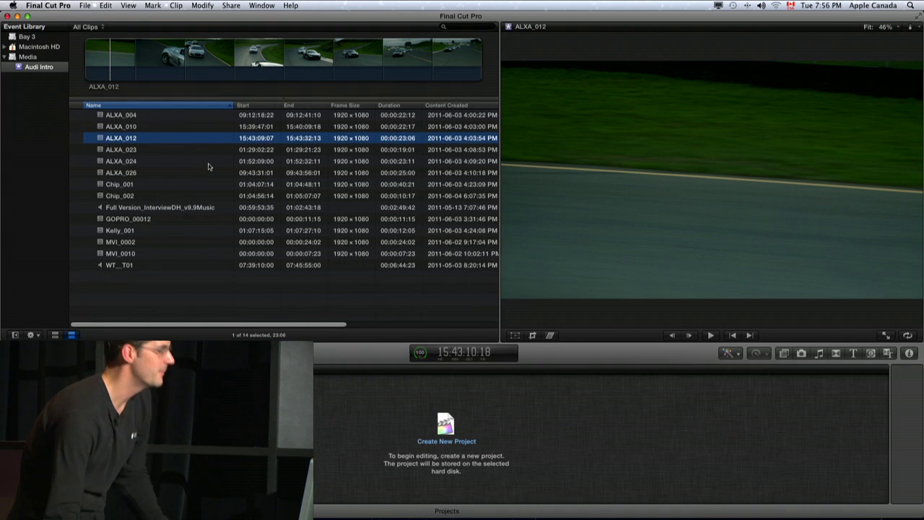
pyautogui.hscroll(2, 208, 167)
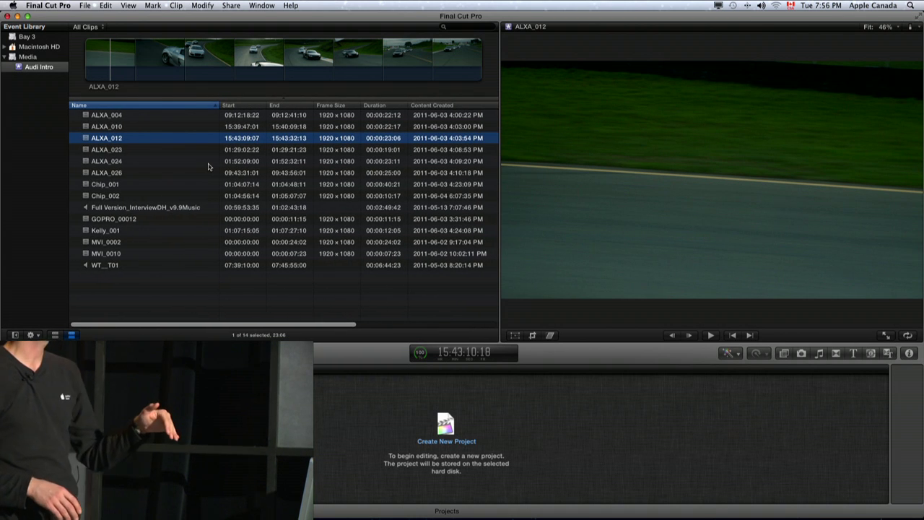
pyautogui.rightClick(238, 107)
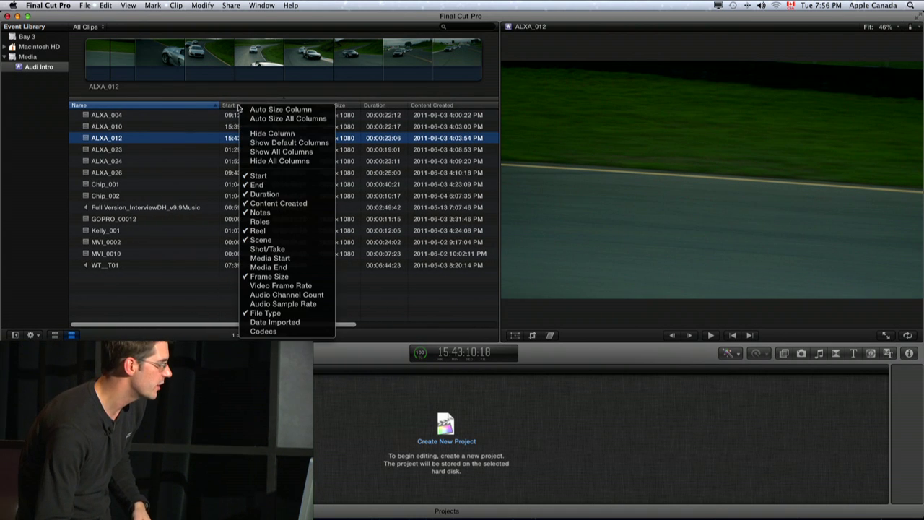
# Dismiss the column menu, resume ALXA_012, then load the 6:44 WT_T01 audio clip in the viewer.
pyautogui.click(206, 106)
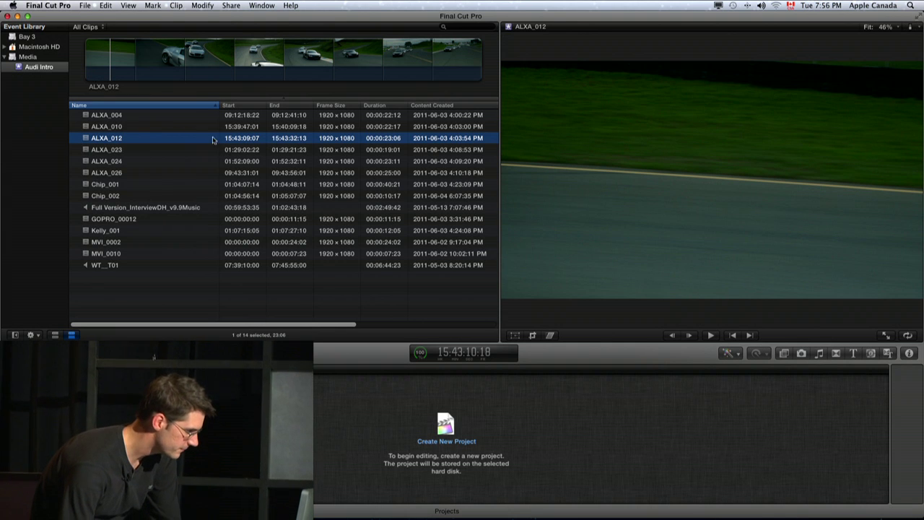
pyautogui.press('space')
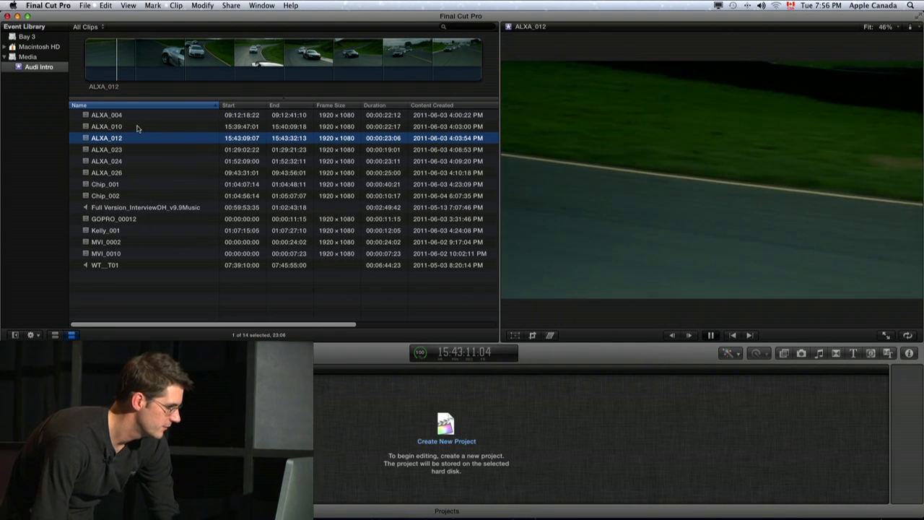
pyautogui.click(105, 231)
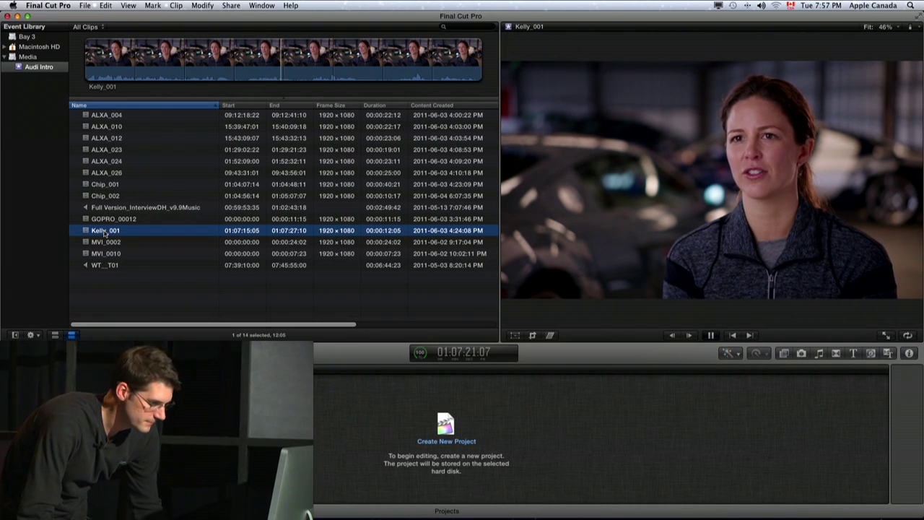
pyautogui.click(92, 265)
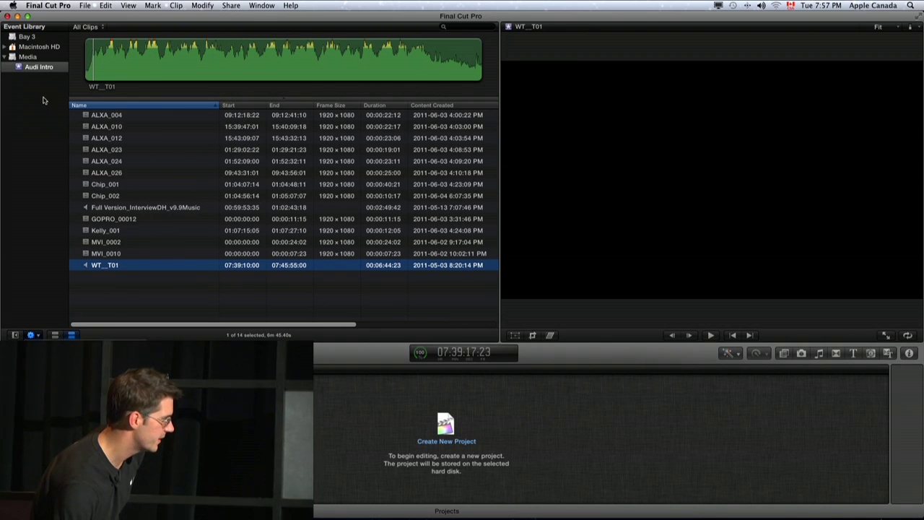
# Toggle Macintosh HD, reselect the Audi Intro event and deselect all clips so the viewer is empty.
pyautogui.click(5, 47)
pyautogui.click(4, 47)
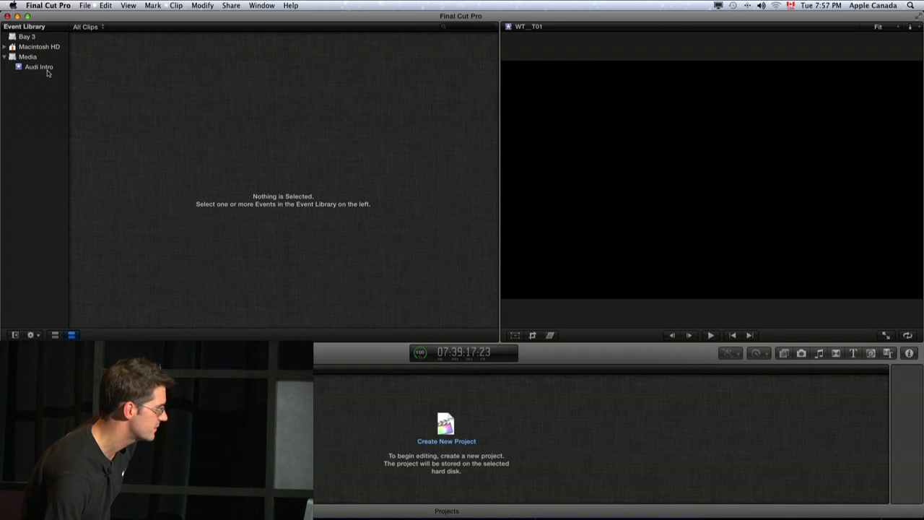
pyautogui.click(47, 68)
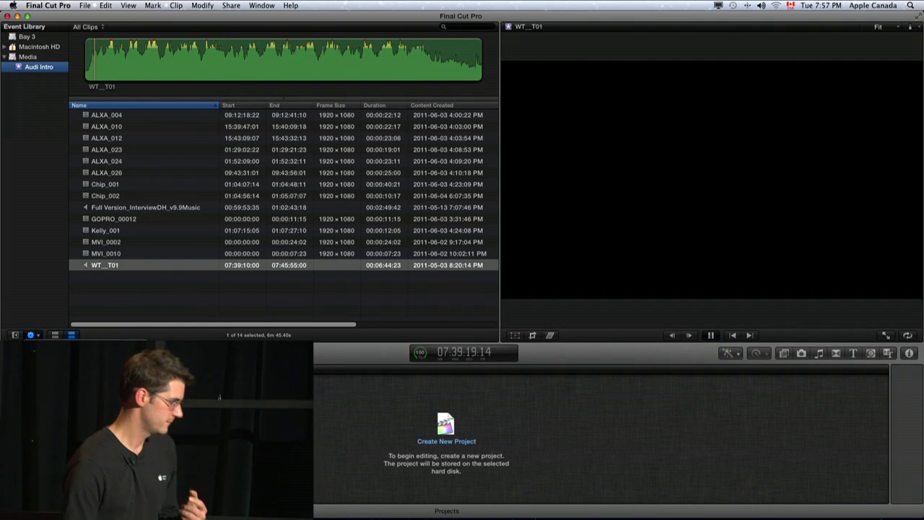
pyautogui.click(169, 303)
pyautogui.hscroll(5, 216, 282)
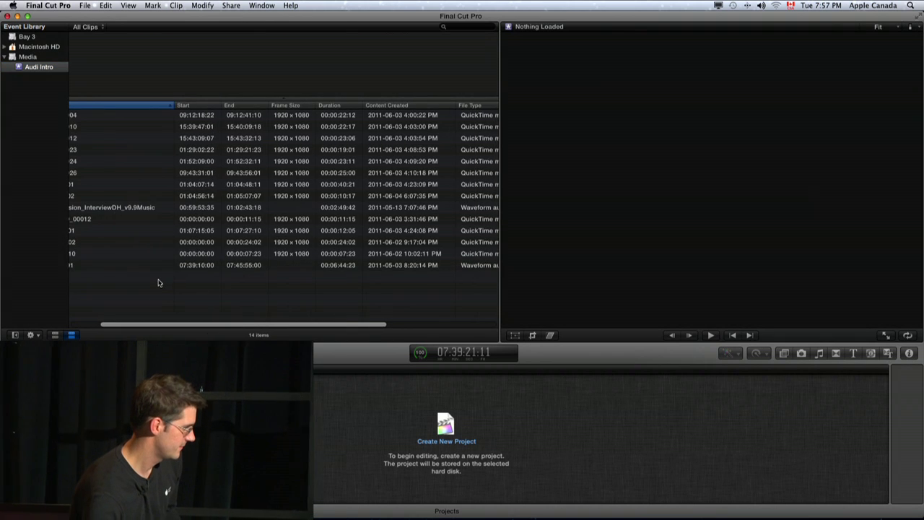
pyautogui.hscroll(-8, 136, 275)
pyautogui.hscroll(3, 136, 275)
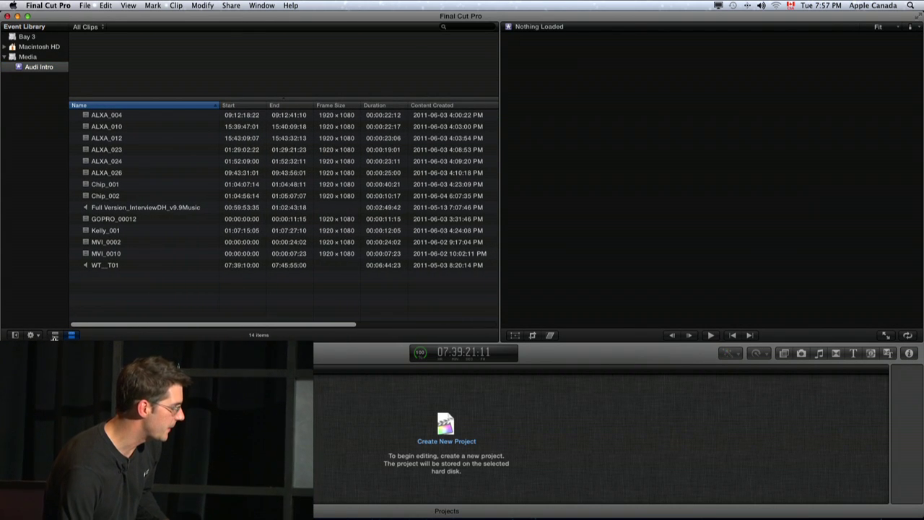
pyautogui.click(30, 335)
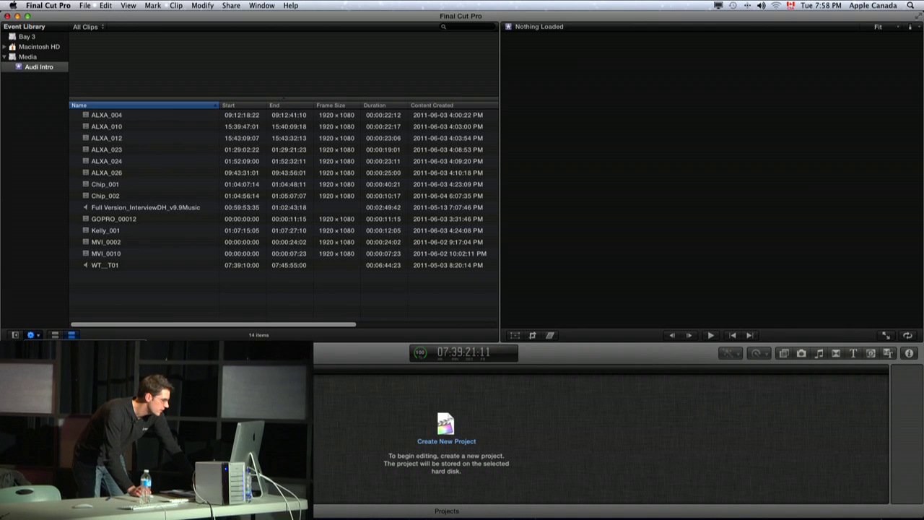
# Try grouping the Audi Intro clips by creation date, import date and file type.
pyautogui.click(37, 337)
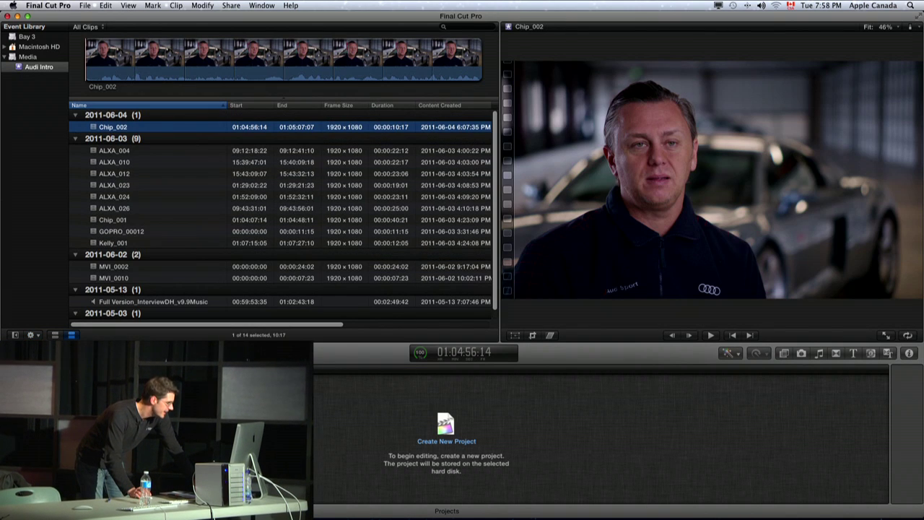
pyautogui.click(34, 336)
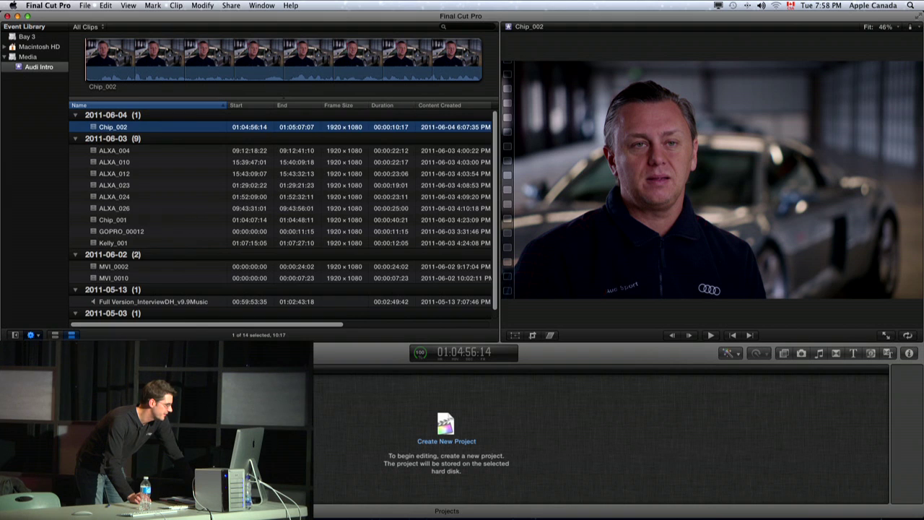
pyautogui.click(33, 335)
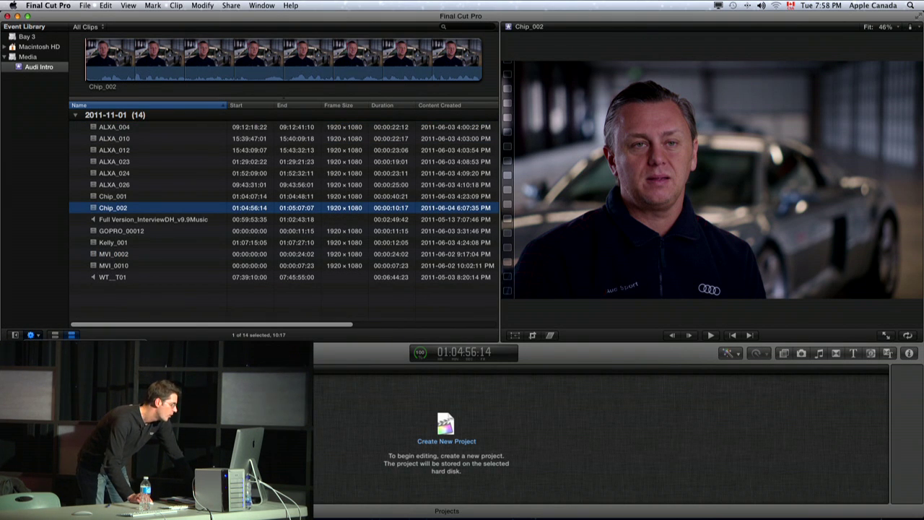
pyautogui.click(203, 331)
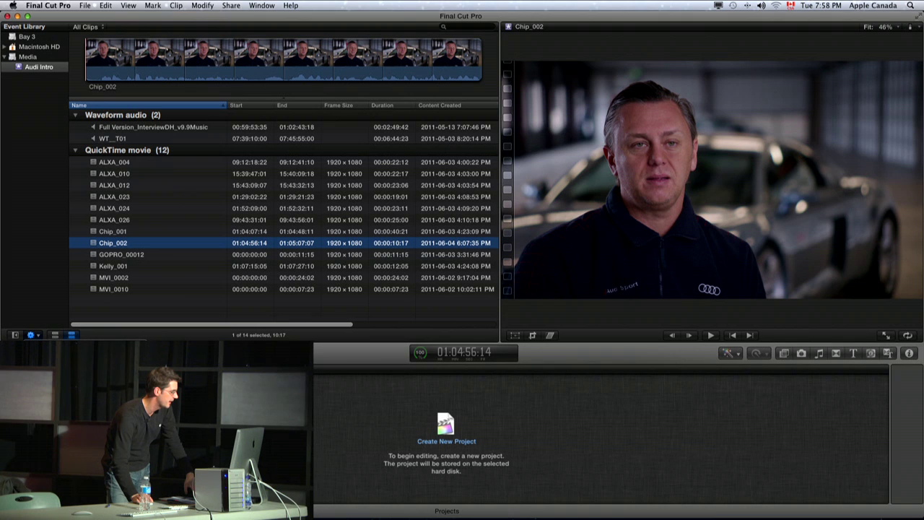
# Set grouping to None, then back to Date Imported so all 14 clips sit under 2011-11-01.
pyautogui.click(30, 334)
pyautogui.moveTo(57, 386)
pyautogui.click(166, 388)
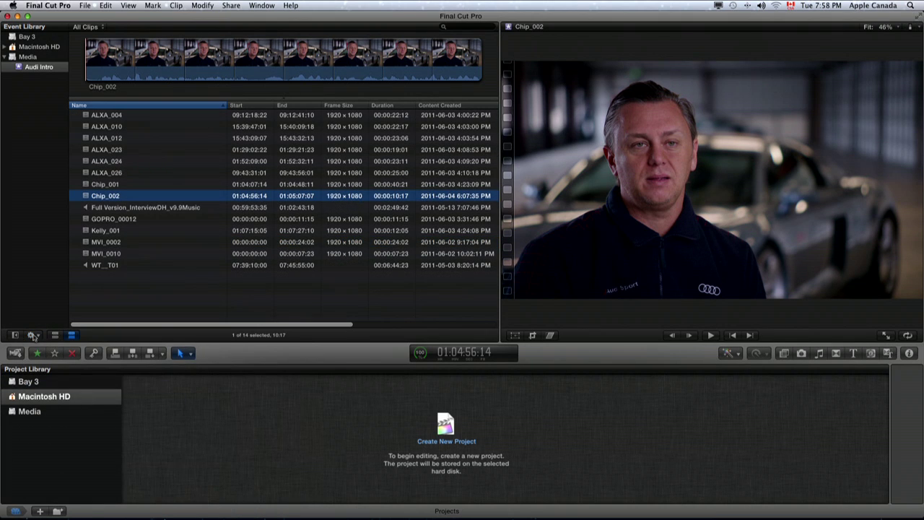
pyautogui.click(30, 335)
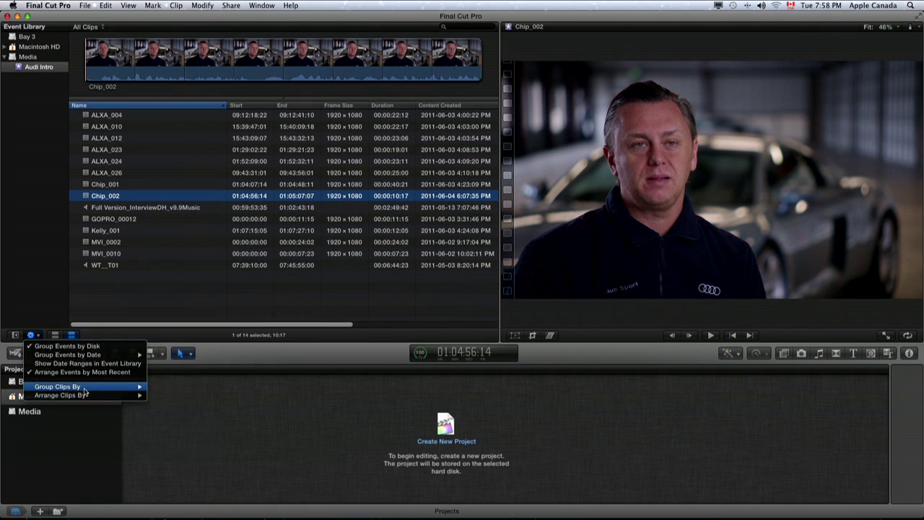
pyautogui.moveTo(88, 387)
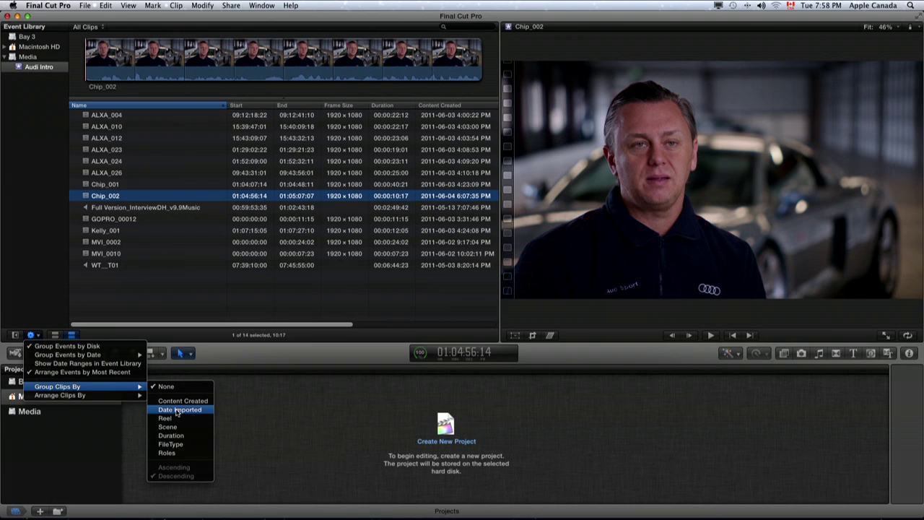
pyautogui.click(170, 410)
pyautogui.click(31, 335)
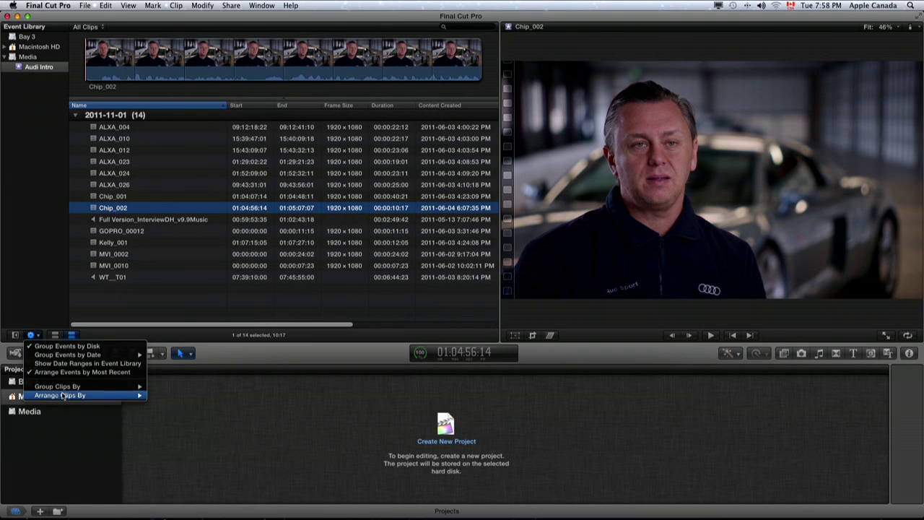
pyautogui.moveTo(63, 397)
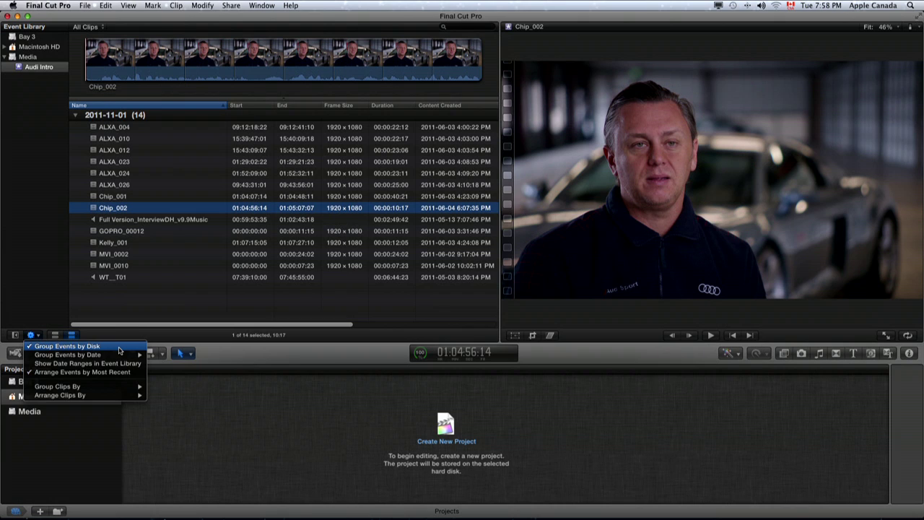
pyautogui.click(135, 325)
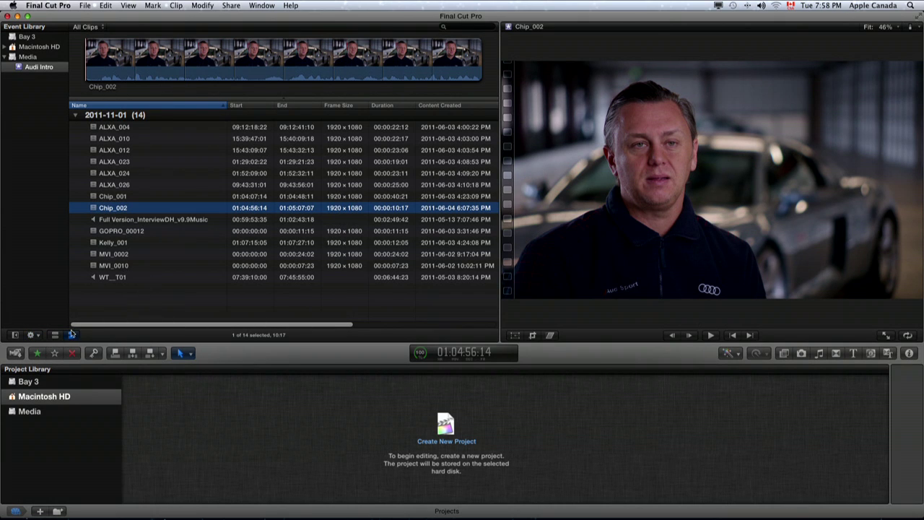
pyautogui.click(57, 336)
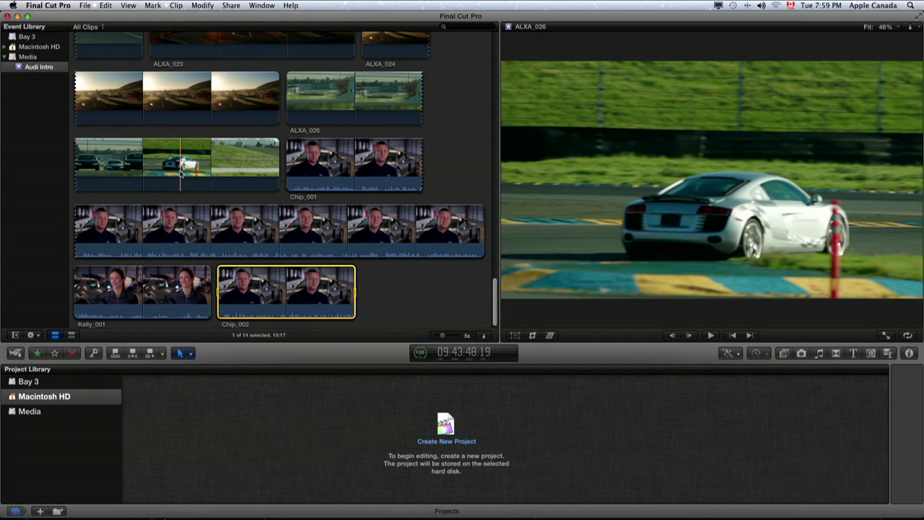
pyautogui.scroll(2, 114, 173)
pyautogui.scroll(3, 112, 188)
pyautogui.scroll(3, 112, 202)
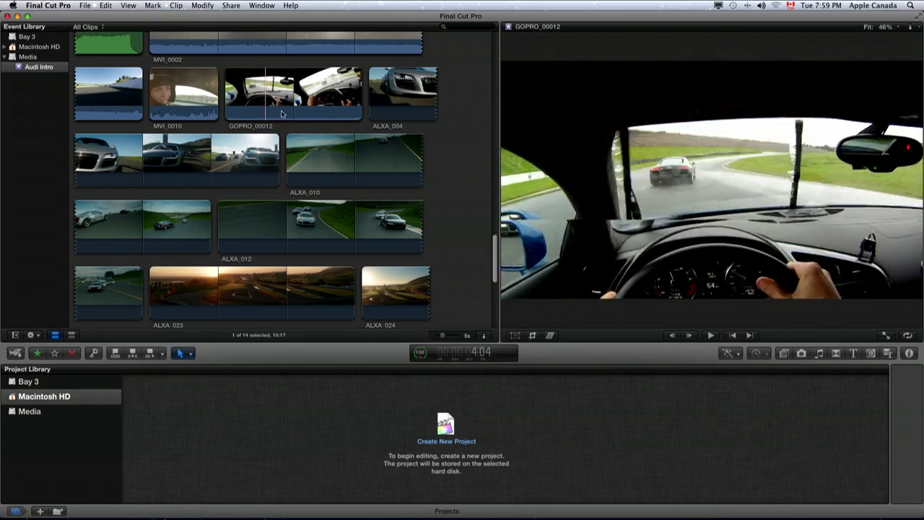
pyautogui.scroll(-5, 265, 130)
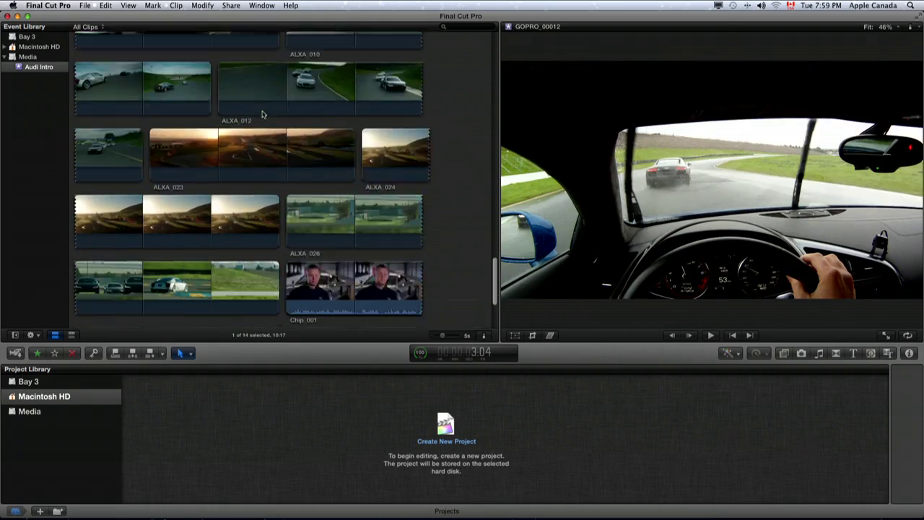
pyautogui.scroll(3, 264, 116)
pyautogui.scroll(3, 264, 117)
pyautogui.scroll(1, 264, 118)
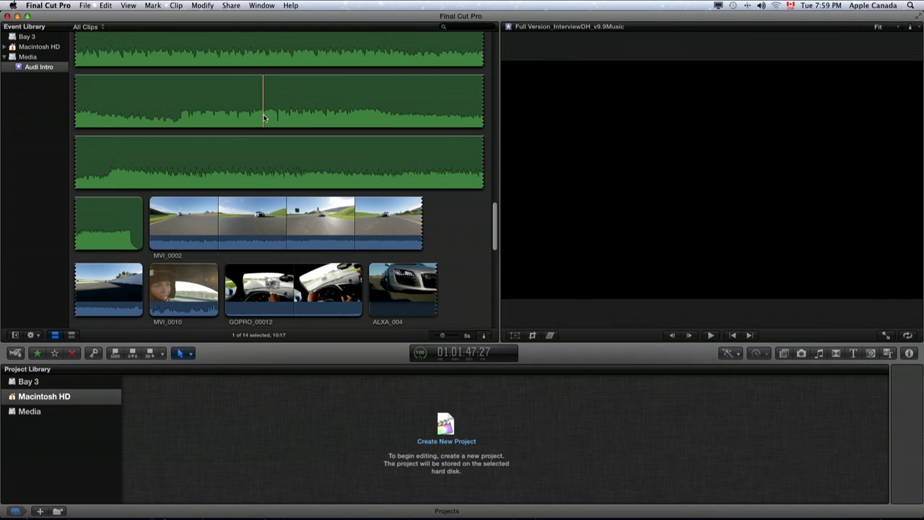
pyautogui.scroll(2, 264, 120)
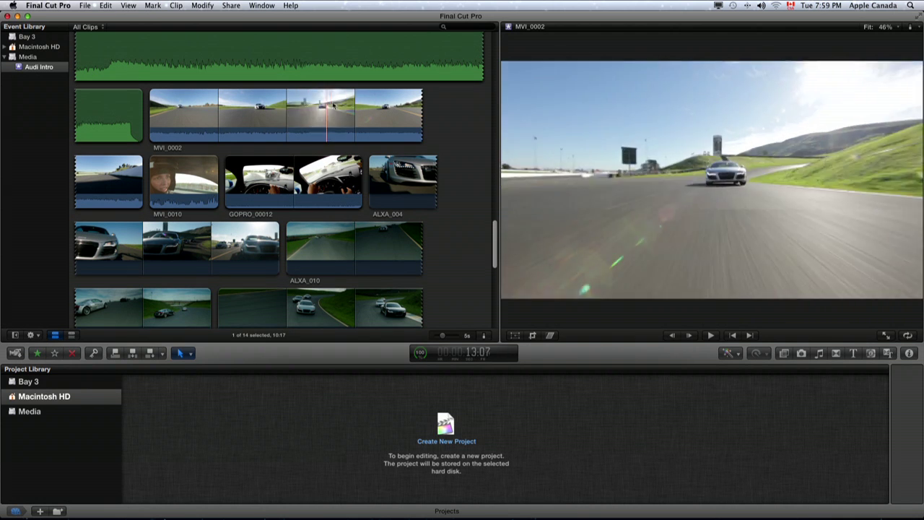
pyautogui.scroll(-2, 457, 246)
pyautogui.scroll(-10, 457, 247)
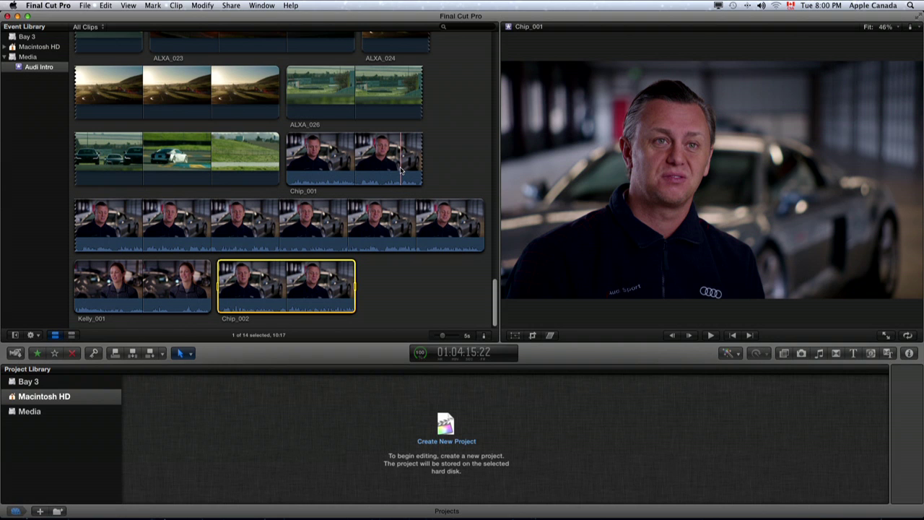
pyautogui.click(72, 335)
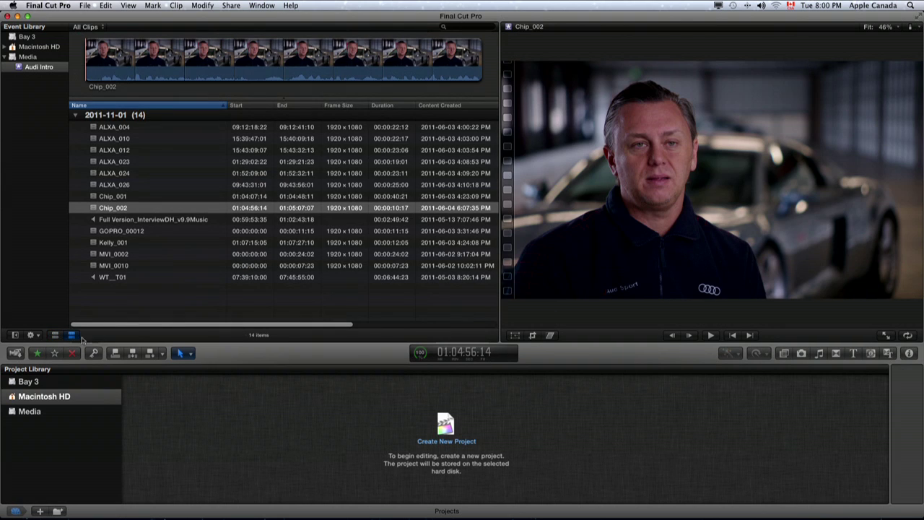
# Select the Kelly_001 interview clip and give it the Entrevue keyword.
pyautogui.click(148, 294)
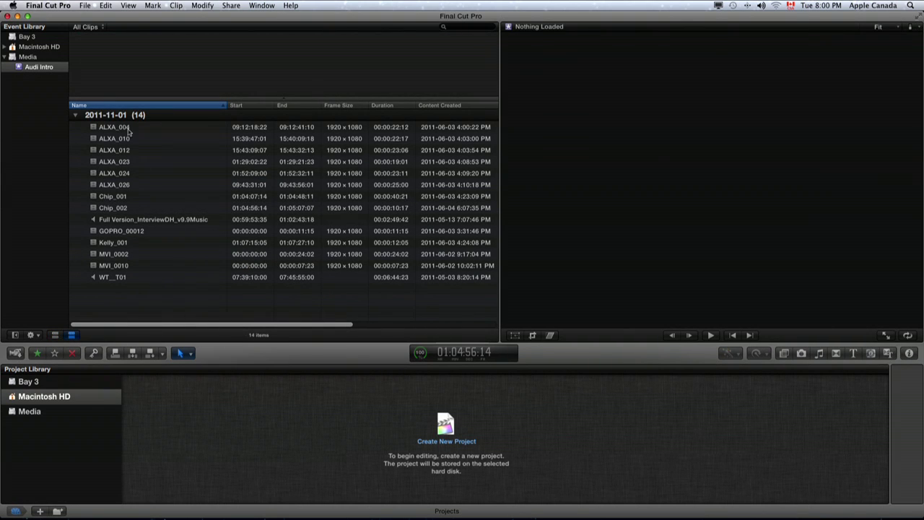
pyautogui.click(127, 128)
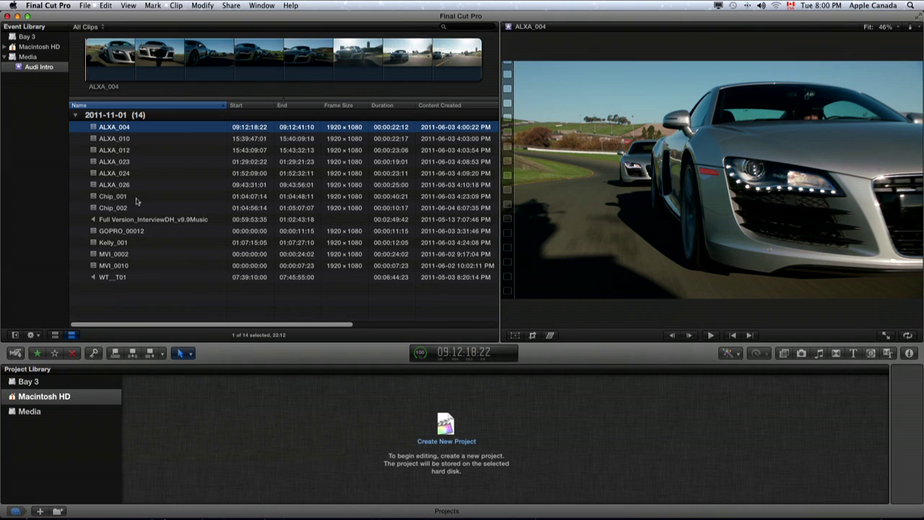
pyautogui.click(114, 244)
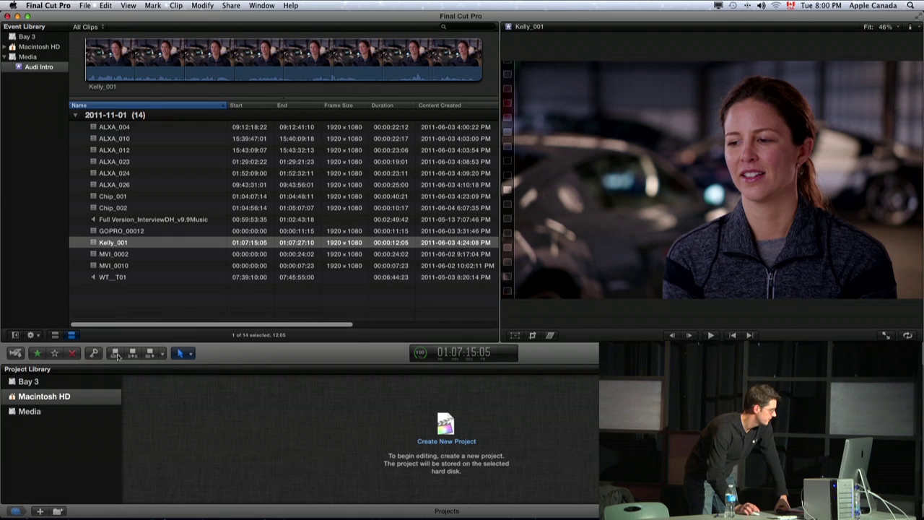
pyautogui.click(94, 353)
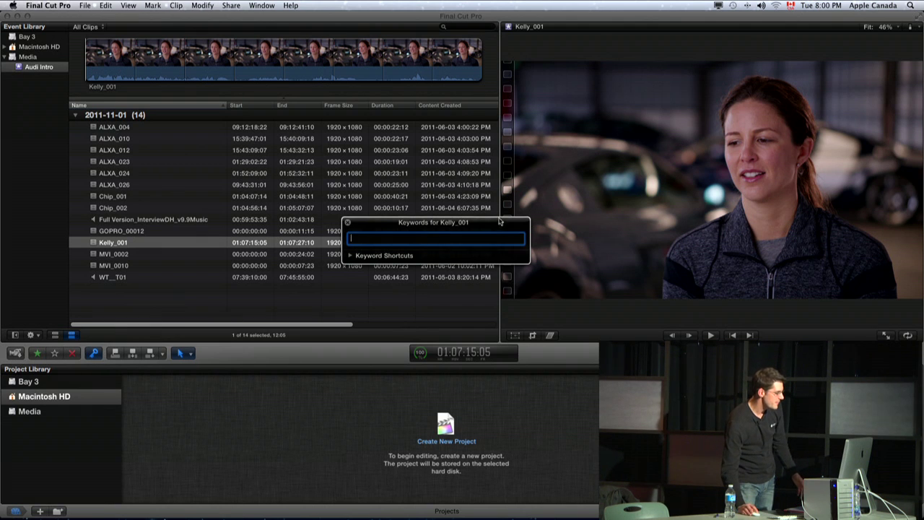
pyautogui.moveTo(491, 218); pyautogui.dragTo(457, 283)
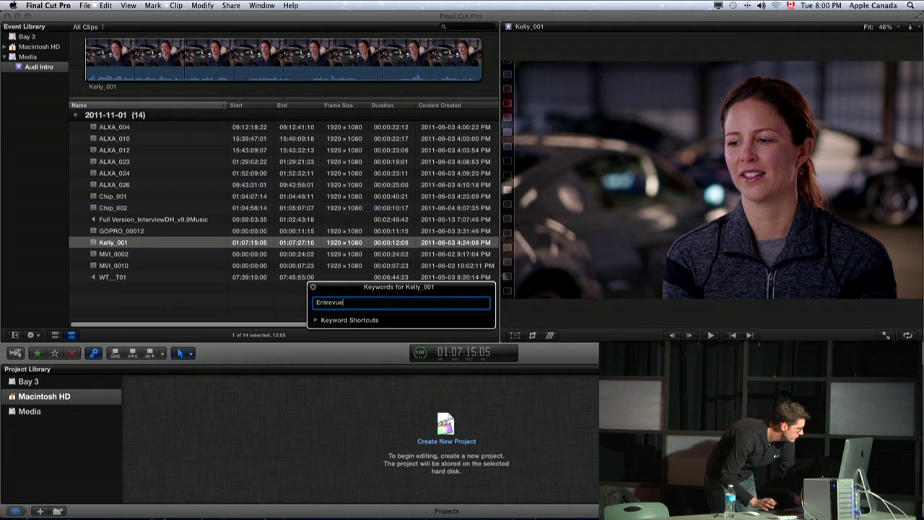
pyautogui.write('Entrevue')
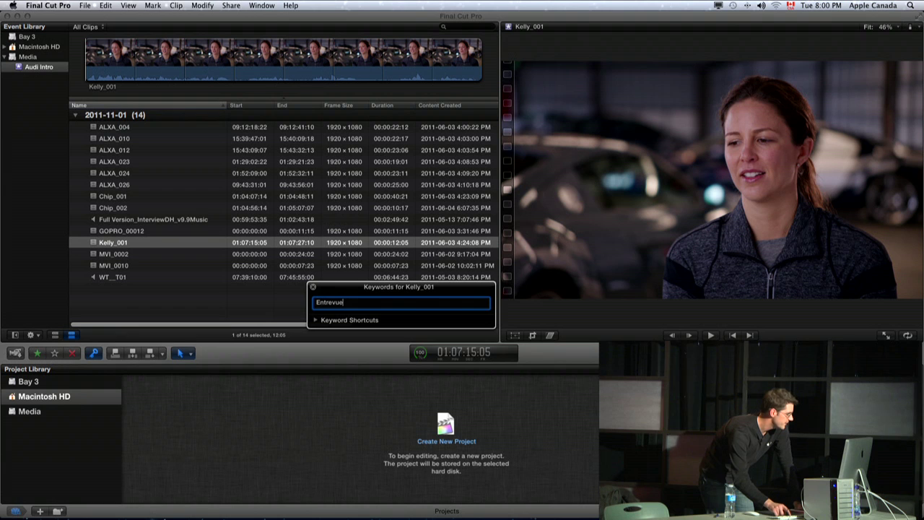
pyautogui.press('Return')
pyautogui.click(114, 126)
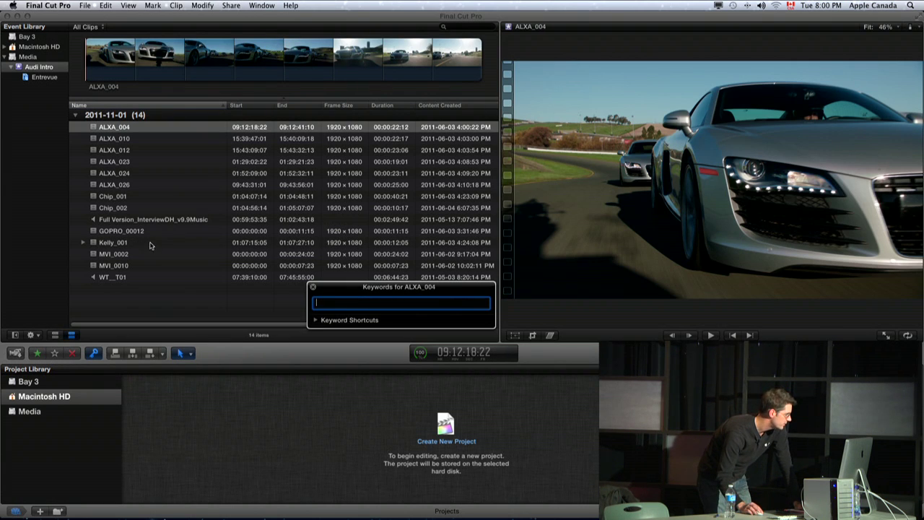
# Expand Kelly_001 to reveal its Entrevue keyword, view the Entrevue collection, then return to all Audi Intro clips.
pyautogui.click(112, 243)
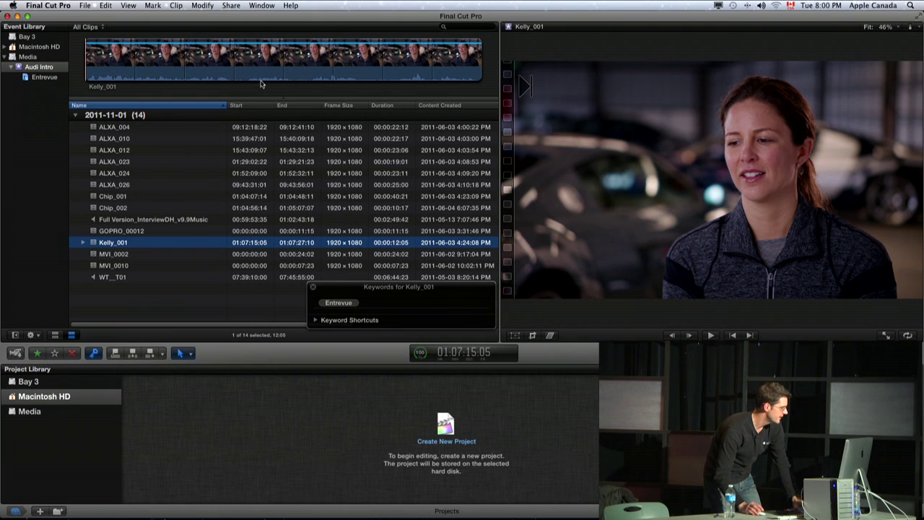
pyautogui.click(124, 47)
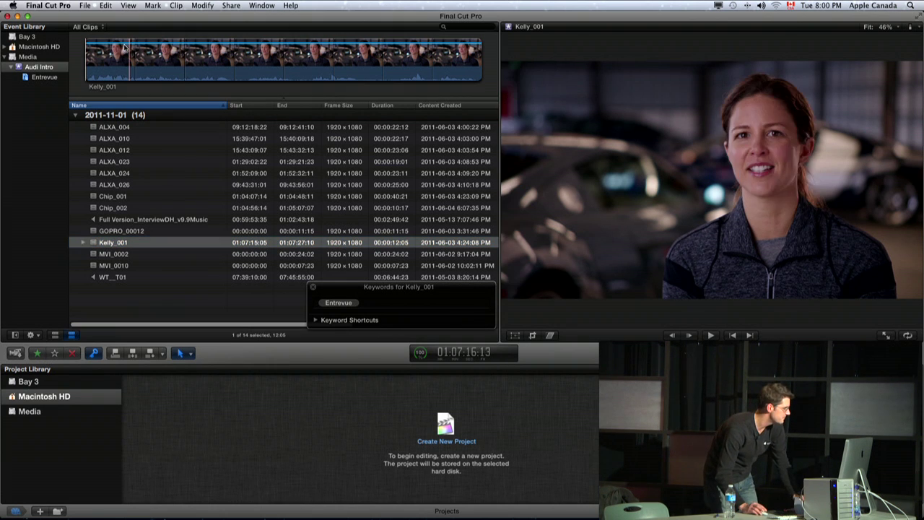
pyautogui.click(94, 244)
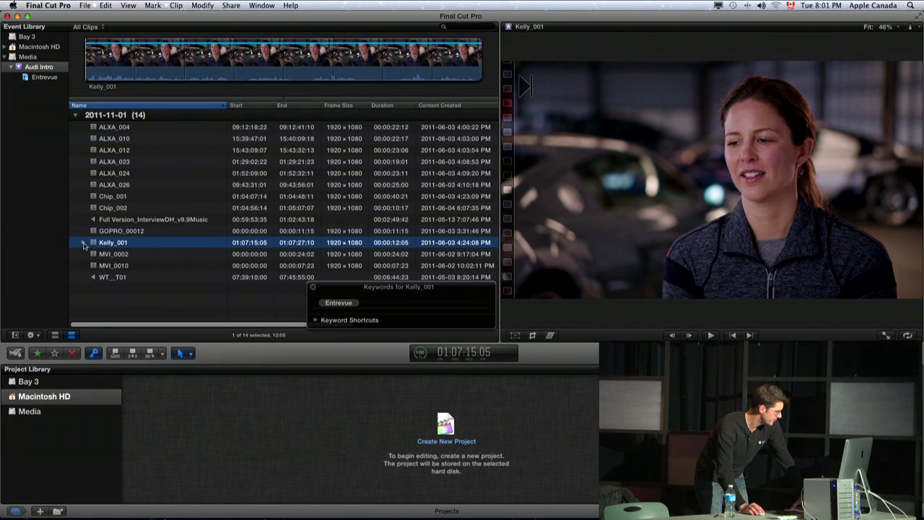
pyautogui.click(83, 244)
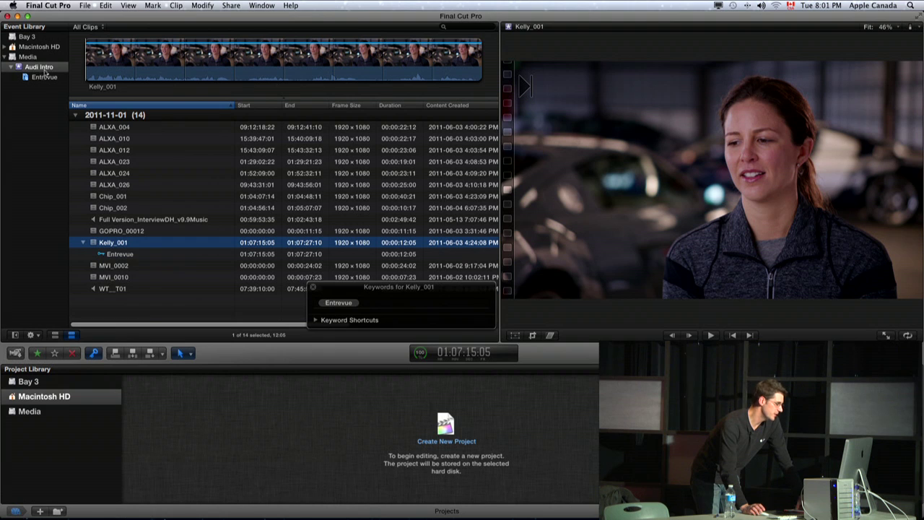
pyautogui.click(44, 77)
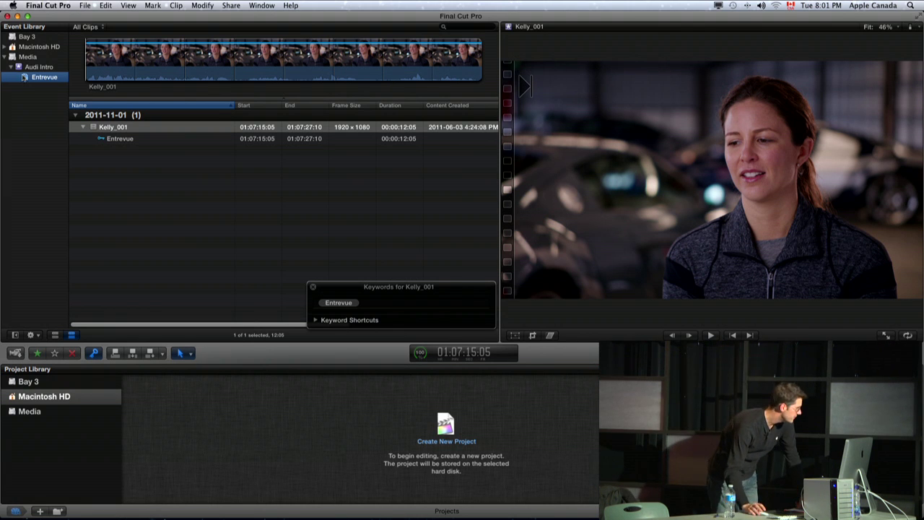
pyautogui.click(40, 66)
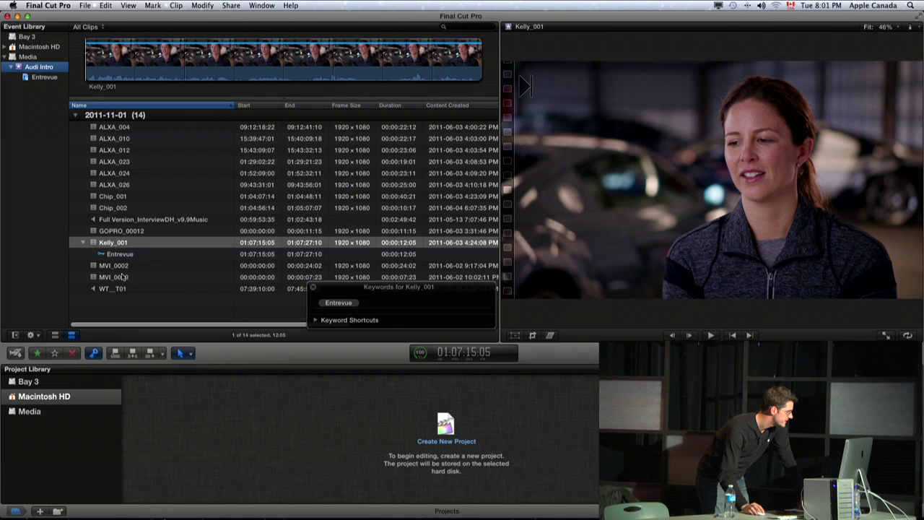
pyautogui.click(119, 197)
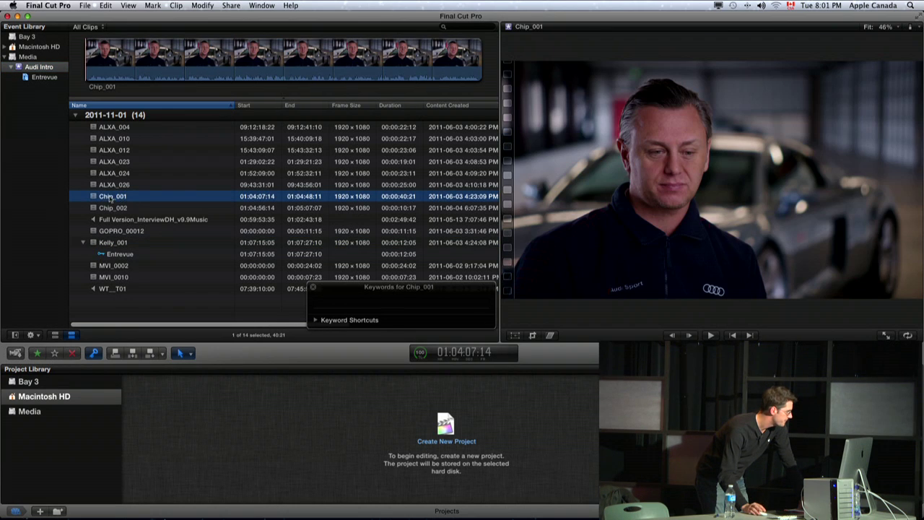
# Tag Chip_001 with the Entrevue keyword in the Keywords HUD.
pyautogui.click(334, 309)
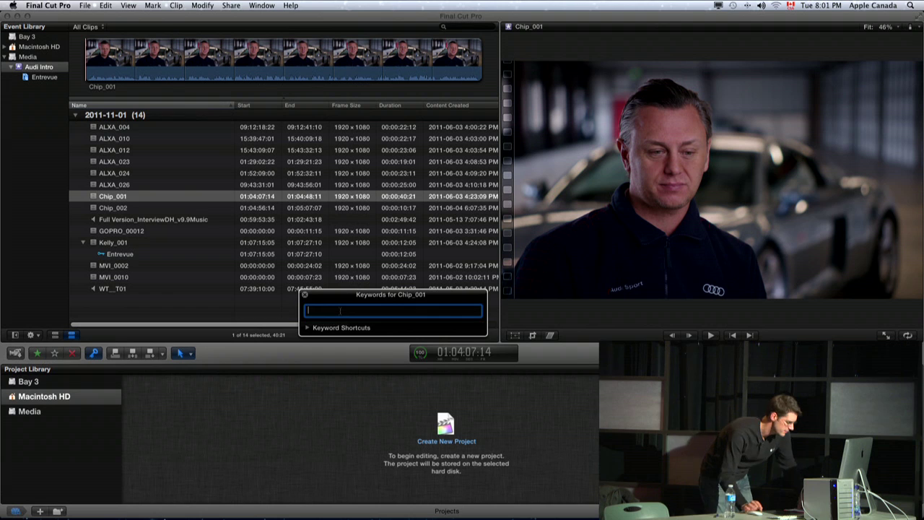
pyautogui.write('Entrevue')
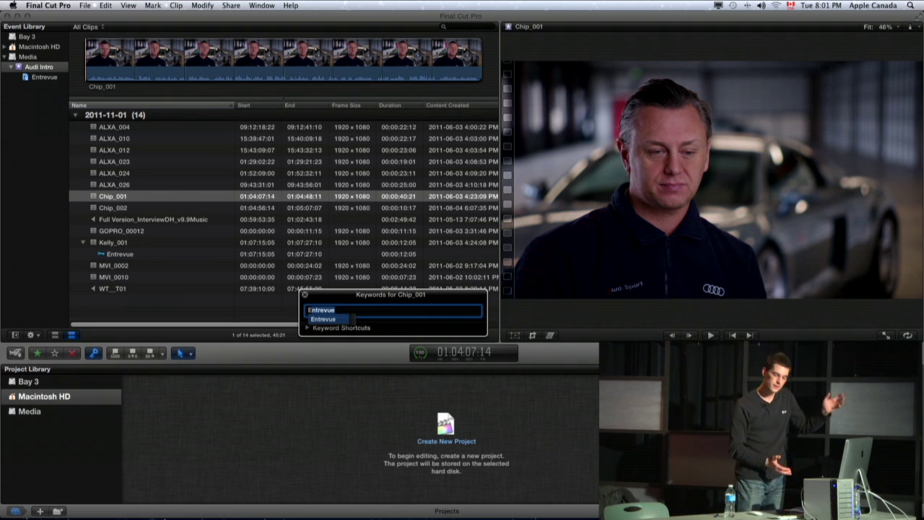
pyautogui.press('Return')
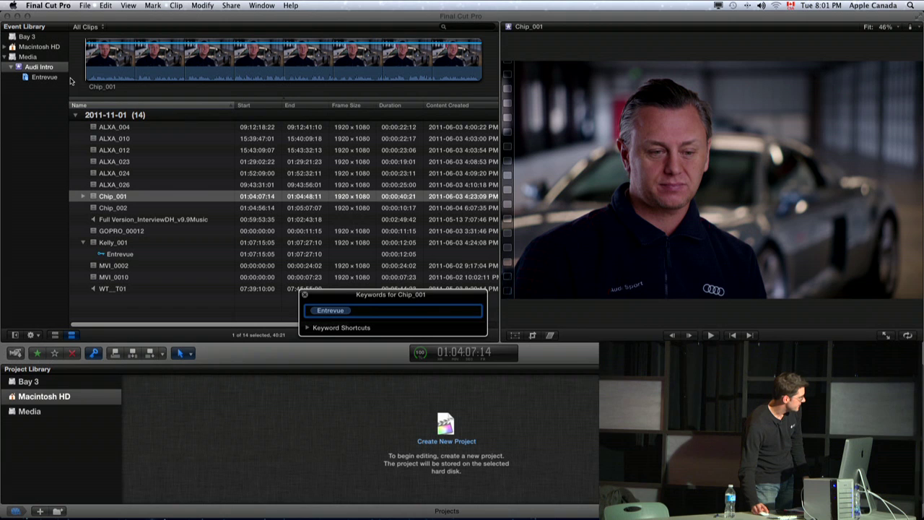
pyautogui.press('Return')
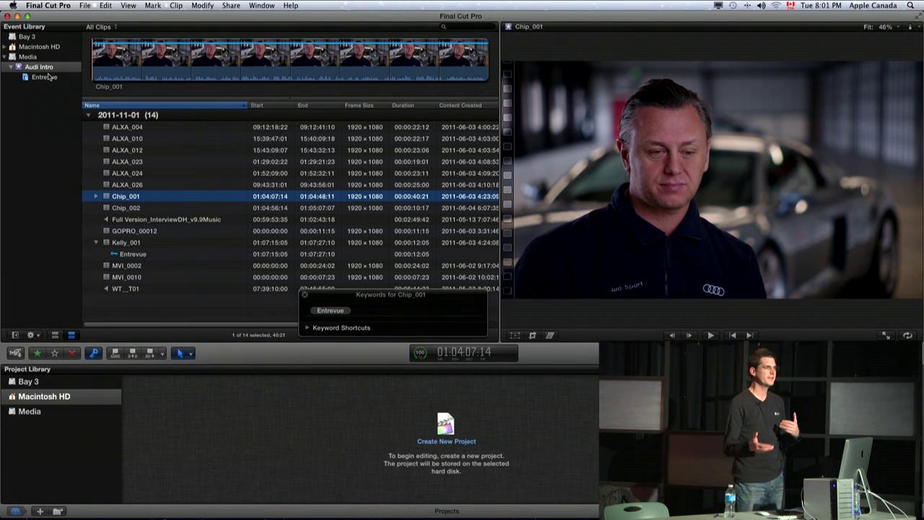
# Drag Chip_002 onto the Entrevue collection and view its three interview clips.
pyautogui.click(135, 209)
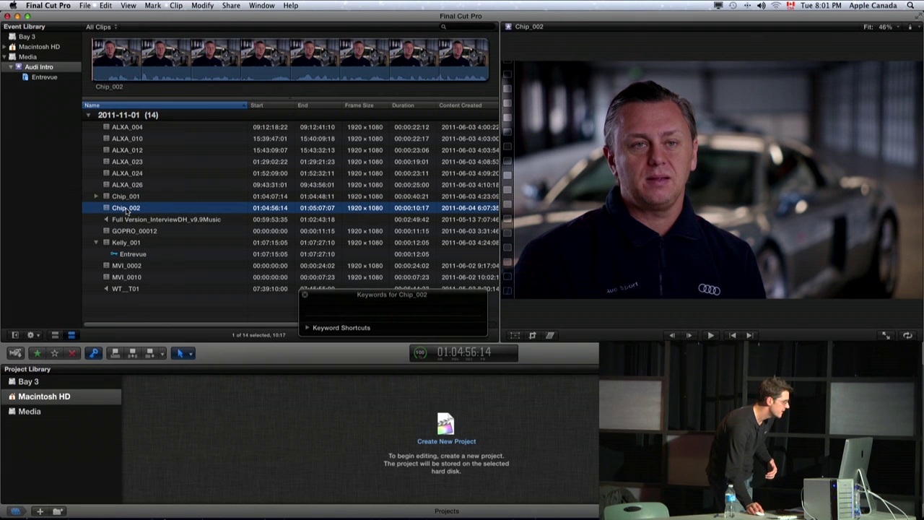
pyautogui.moveTo(60, 99); pyautogui.dragTo(53, 77)
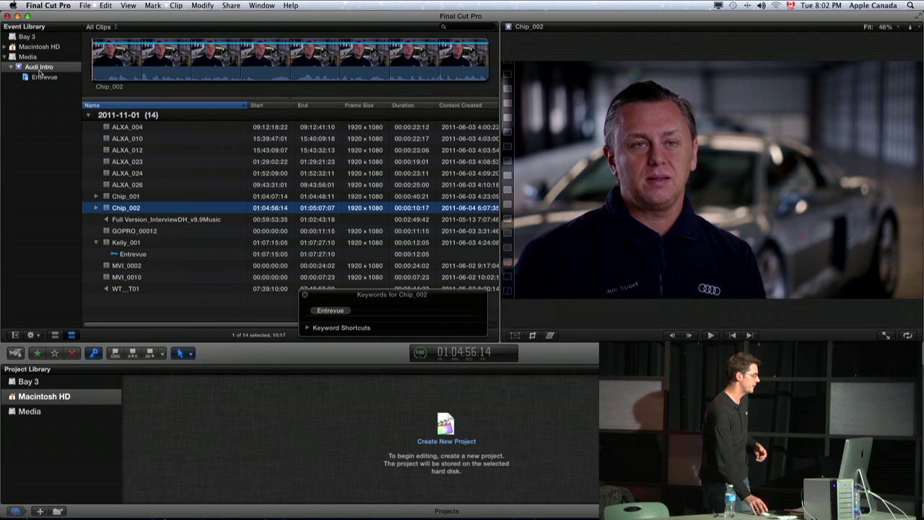
pyautogui.click(44, 77)
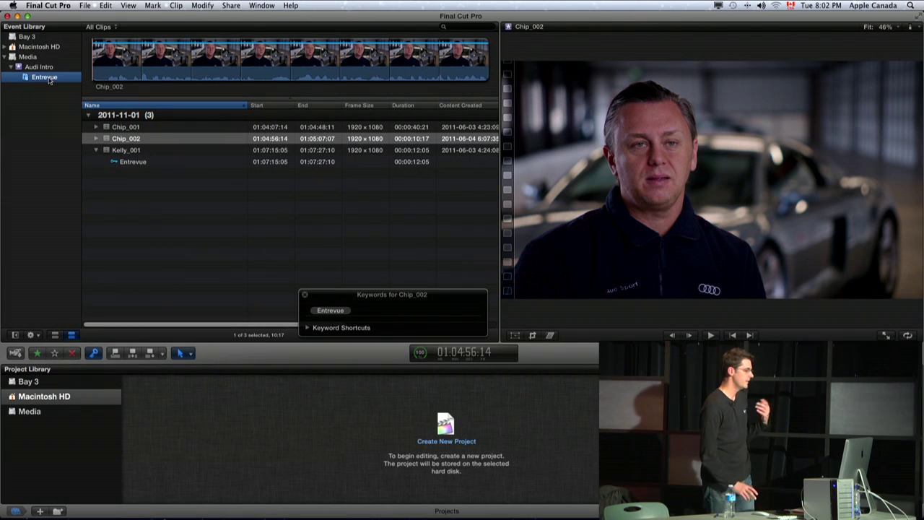
pyautogui.click(96, 150)
# Set Group Clips By to None for the Audi Intro event, removing the 2011-11-01 heading.
pyautogui.click(36, 67)
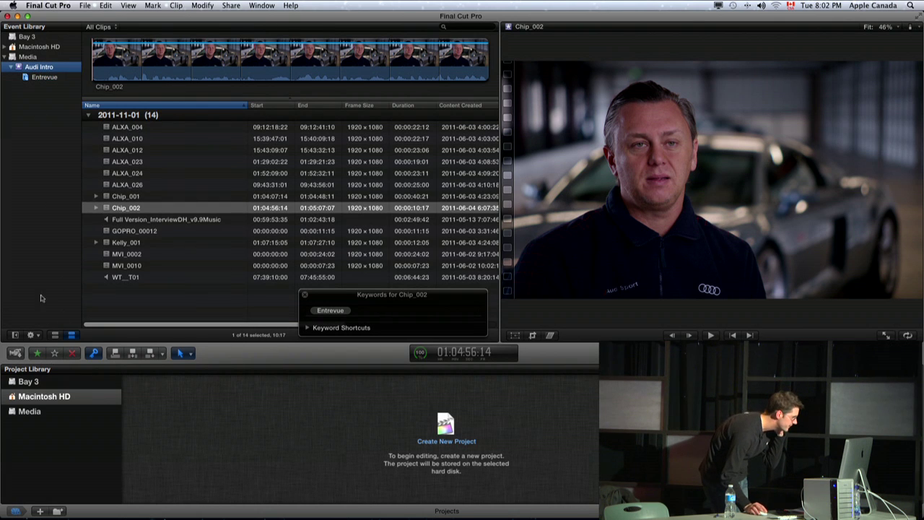
pyautogui.click(31, 335)
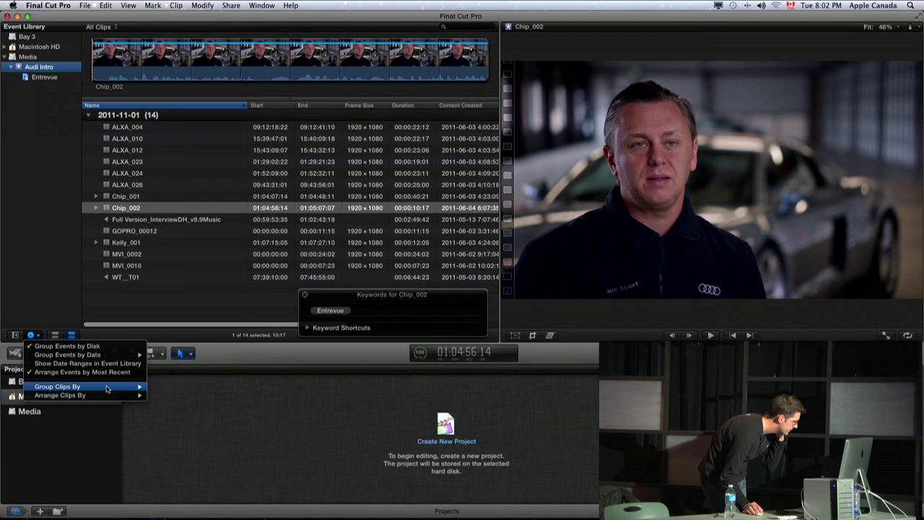
pyautogui.moveTo(116, 388)
pyautogui.click(181, 388)
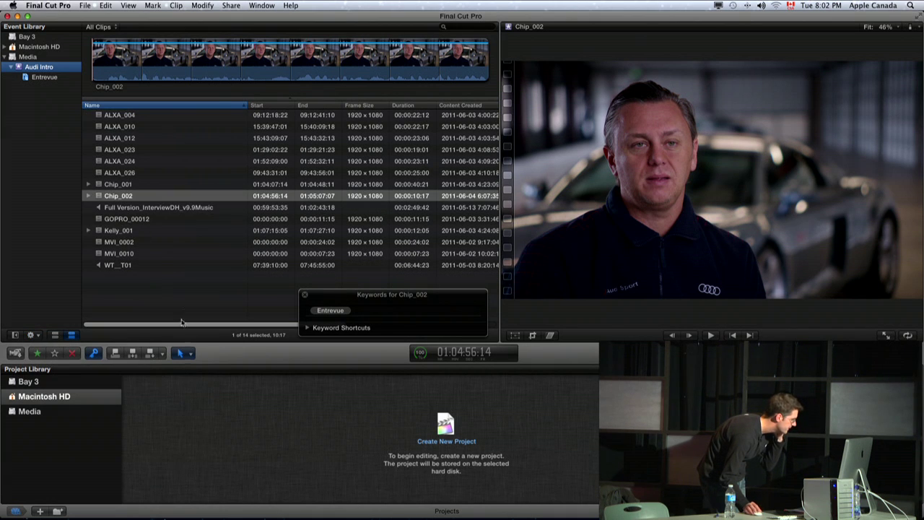
# Preview ALXA_004, ALXA_010 and ALXA_024, jumping to a later moment in ALXA_024.
pyautogui.click(136, 114)
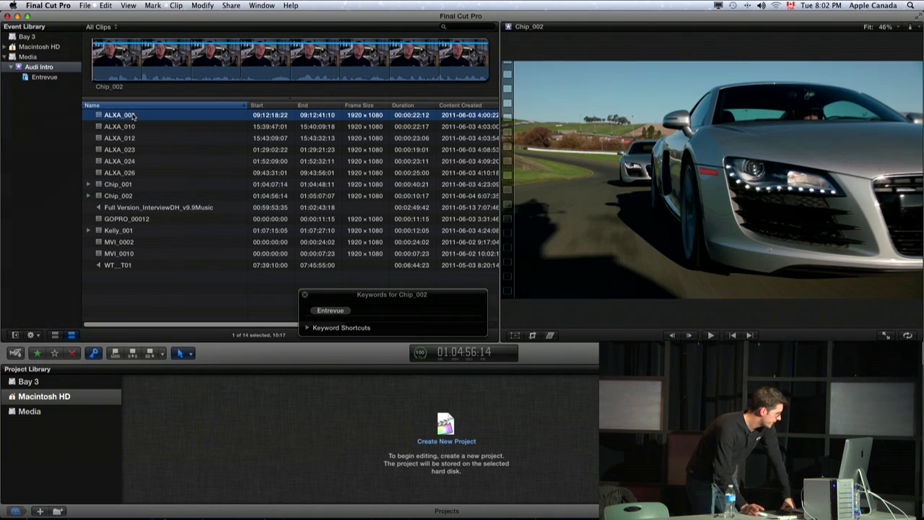
pyautogui.click(135, 127)
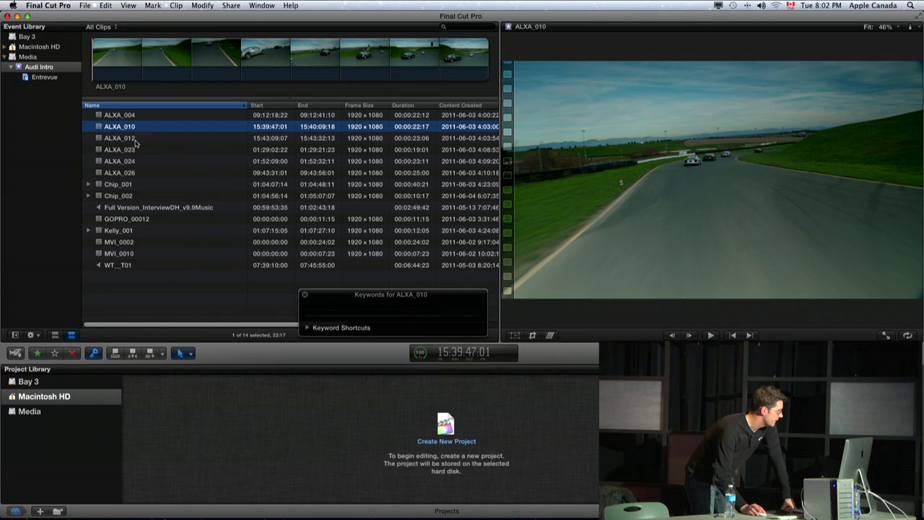
pyautogui.click(131, 162)
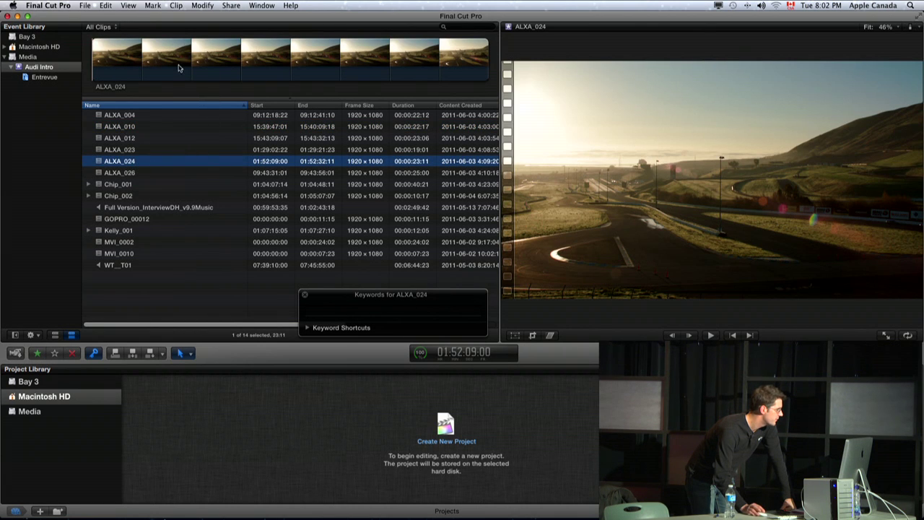
pyautogui.click(313, 67)
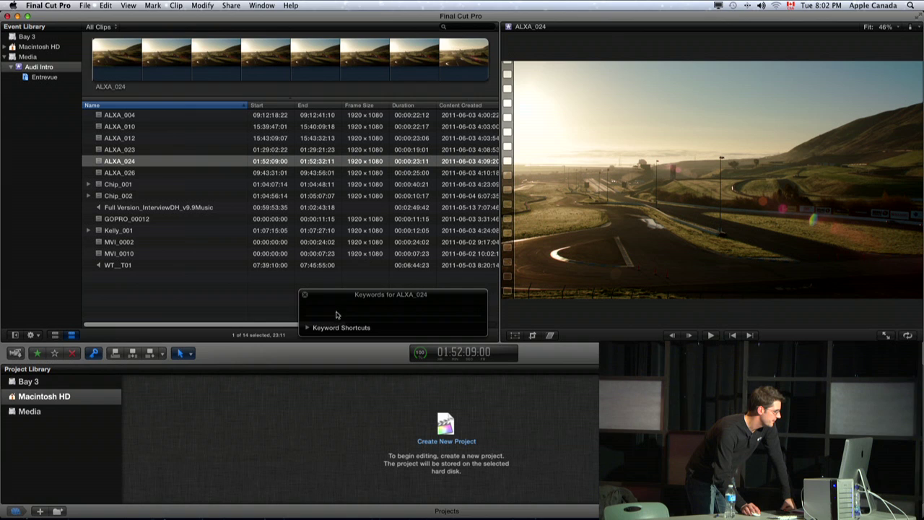
pyautogui.moveTo(356, 299); pyautogui.dragTo(354, 283)
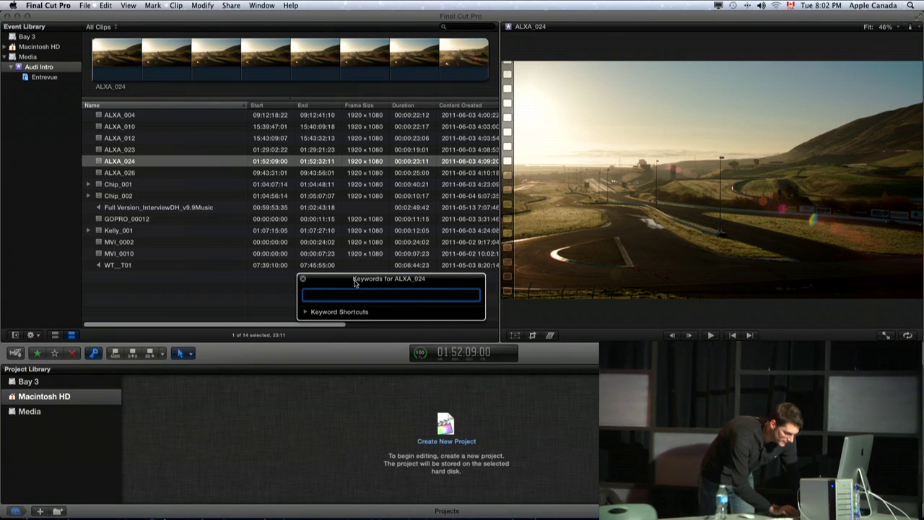
# Tag ALXA_024 with the new keyword 'Piste de course'.
pyautogui.write('Piste de course')
pyautogui.press('Return')
pyautogui.click(119, 115)
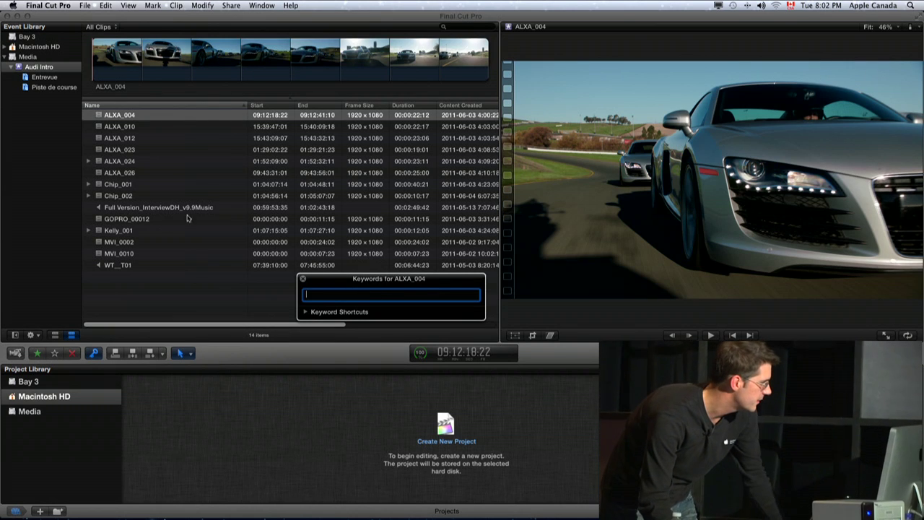
pyautogui.press('Escape')
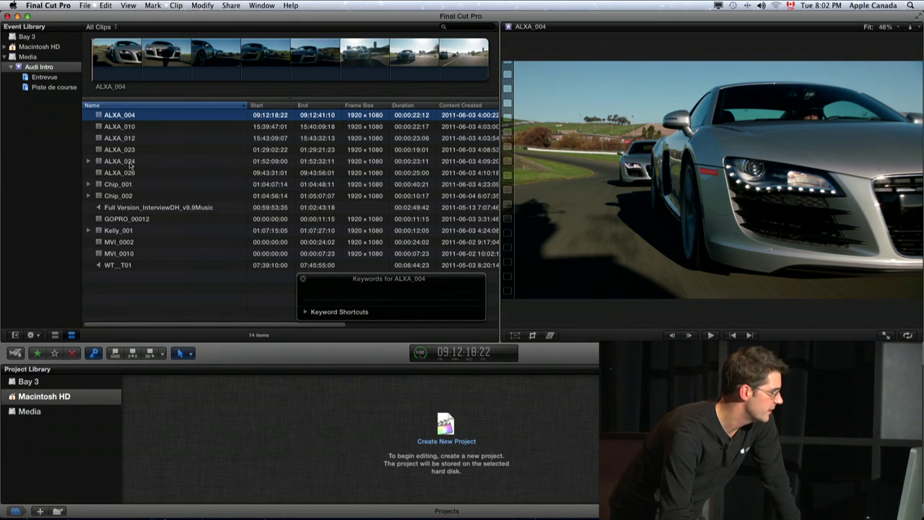
# Expand ALXA_024 to confirm its Piste de course keyword and reveal the Keyword Shortcuts list.
pyautogui.click(128, 162)
pyautogui.click(89, 161)
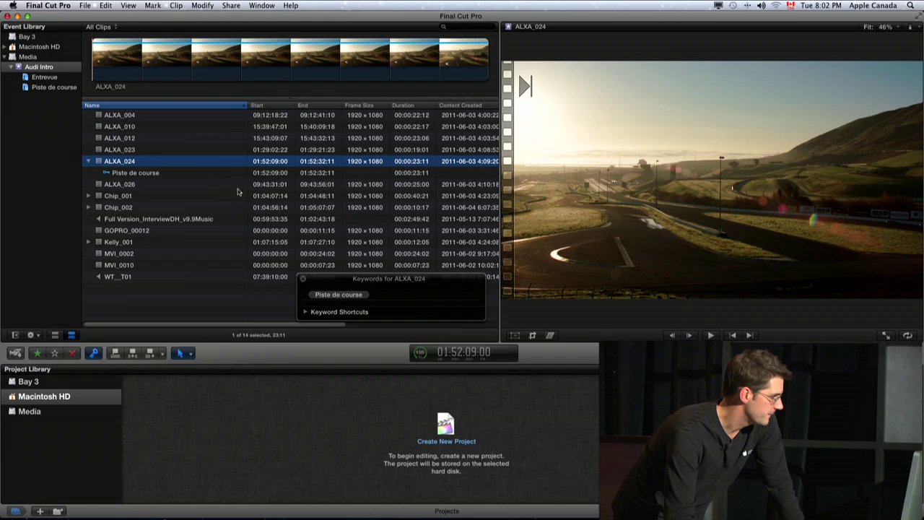
pyautogui.click(406, 282)
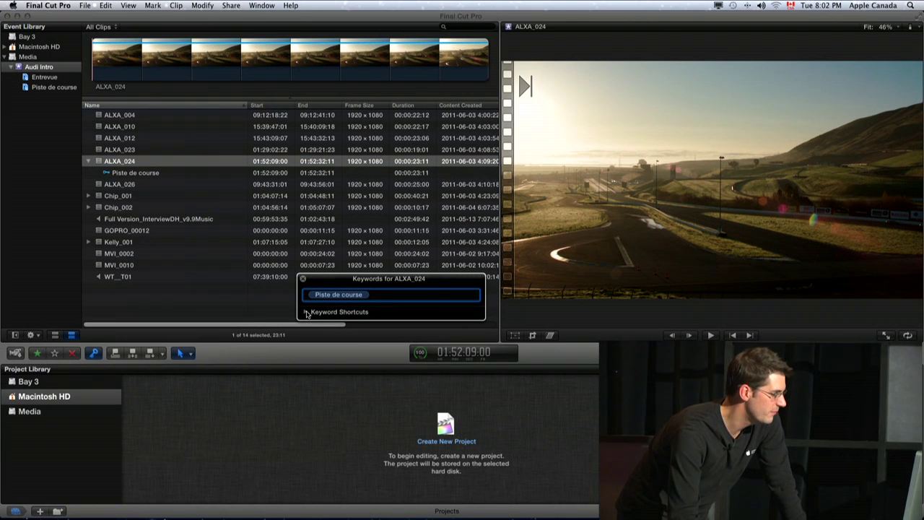
pyautogui.click(306, 311)
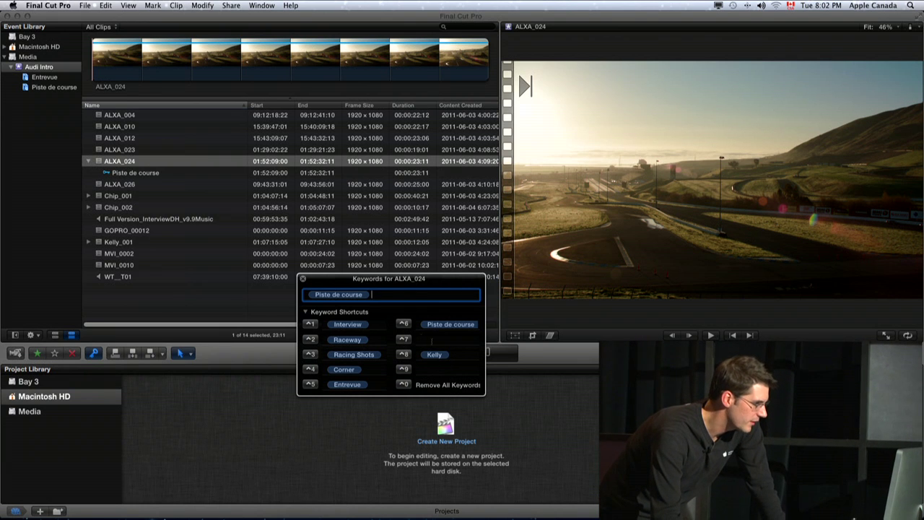
pyautogui.click(373, 356)
pyautogui.press('BackSpace')
pyautogui.press('Tab')
pyautogui.press('BackSpace')
pyautogui.press('Tab')
pyautogui.click(437, 355)
pyautogui.press('BackSpace')
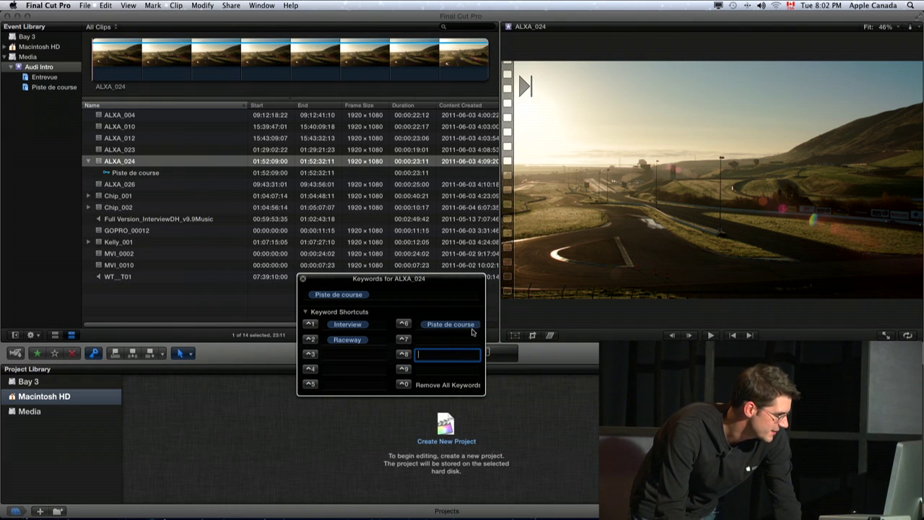
pyautogui.click(447, 324)
pyautogui.press('BackSpace')
pyautogui.click(353, 340)
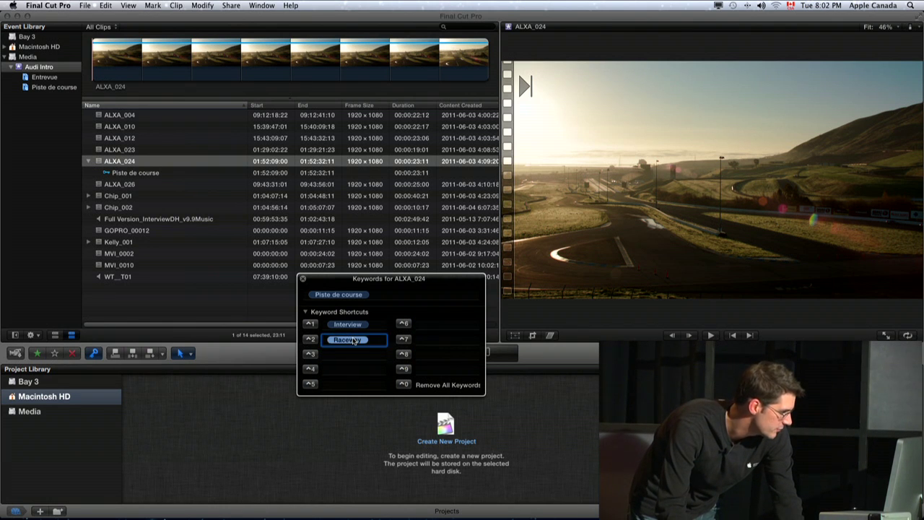
pyautogui.write('Pi')
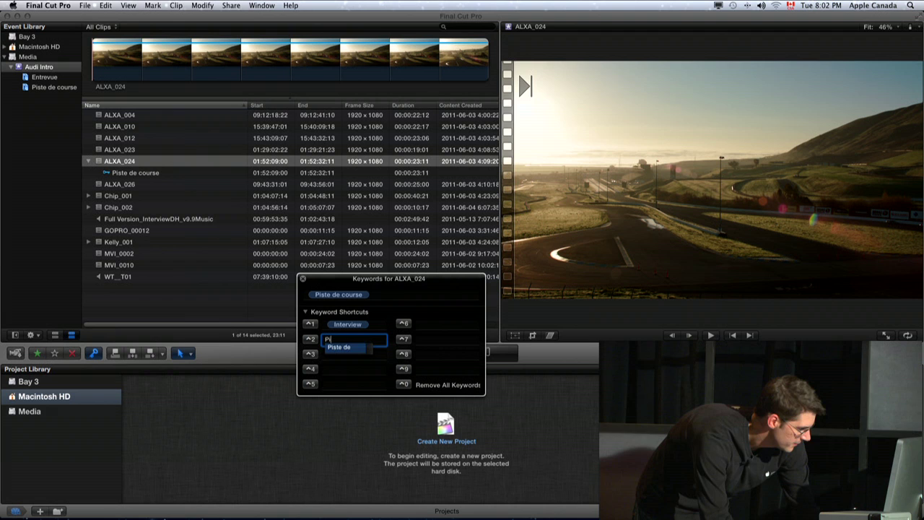
pyautogui.press('Return')
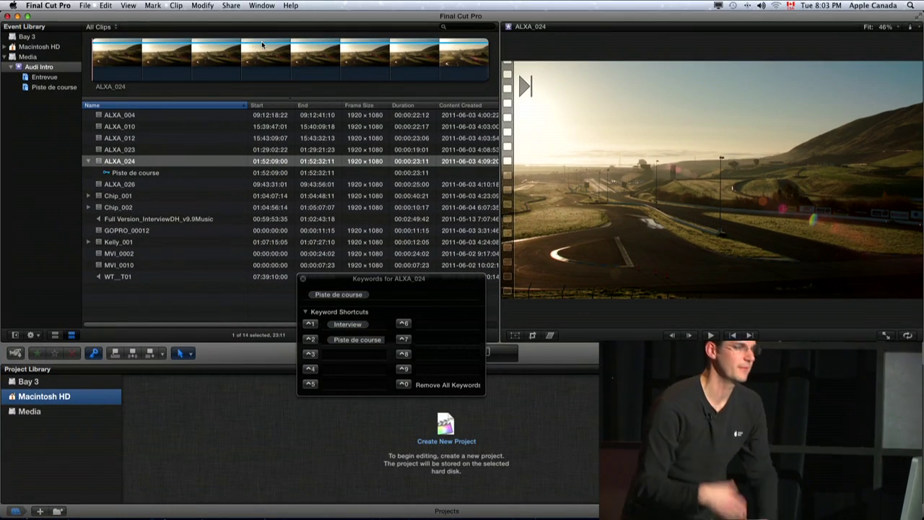
pyautogui.click(262, 45)
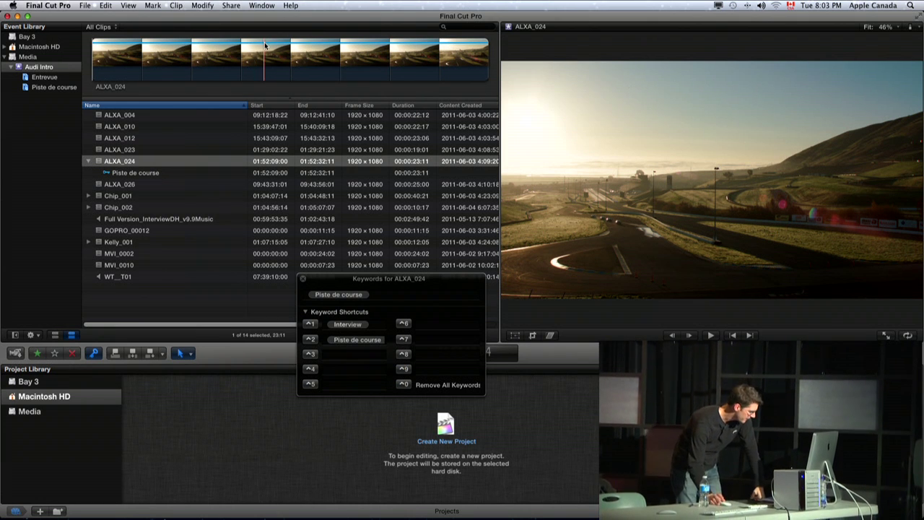
# Tag ALXA_026 with Piste de course using Control-2 and expand its keyword row.
pyautogui.click(133, 162)
pyautogui.click(140, 187)
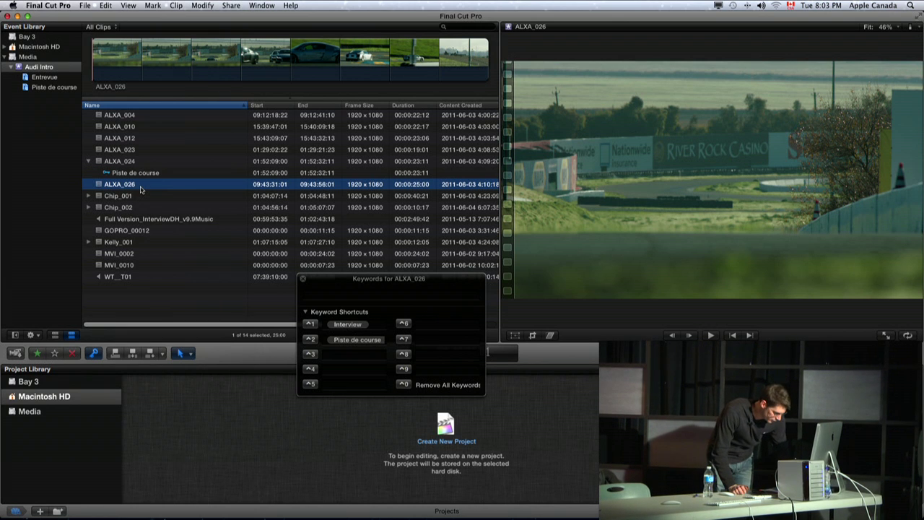
pyautogui.click(198, 193)
pyautogui.click(193, 188)
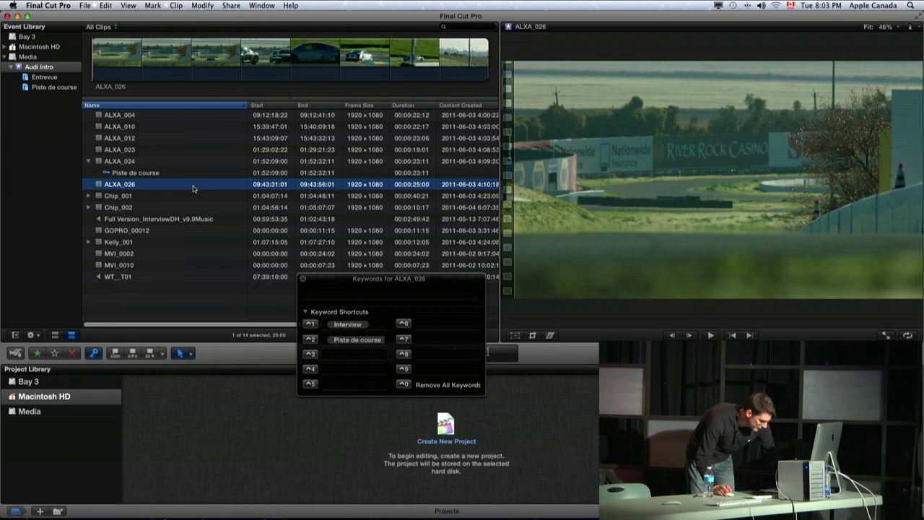
pyautogui.hotkey('ctrl', '2')
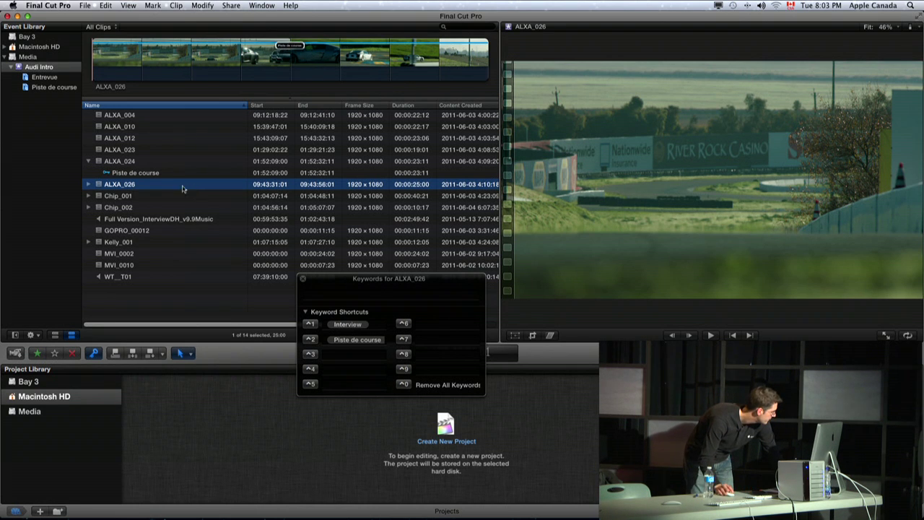
pyautogui.click(88, 185)
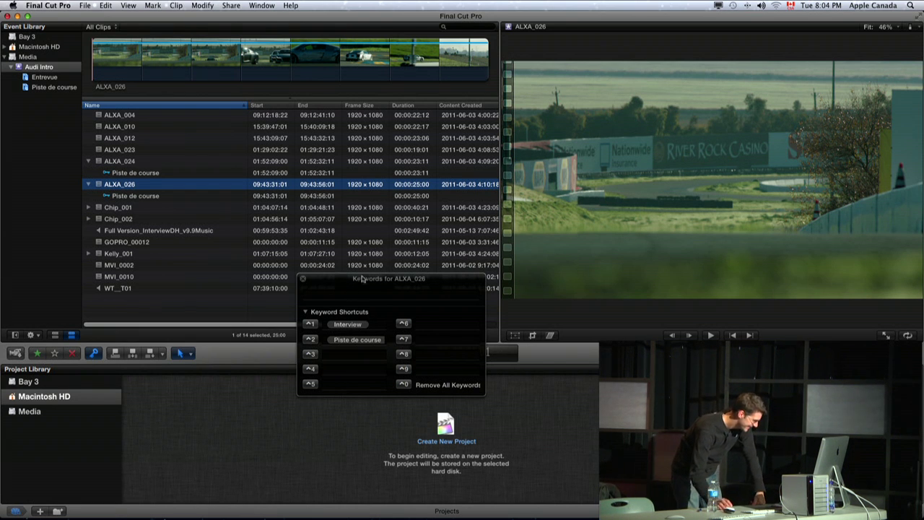
# Type 'Course' into the empty ^3 keyword shortcut field.
pyautogui.moveTo(383, 281); pyautogui.dragTo(432, 317)
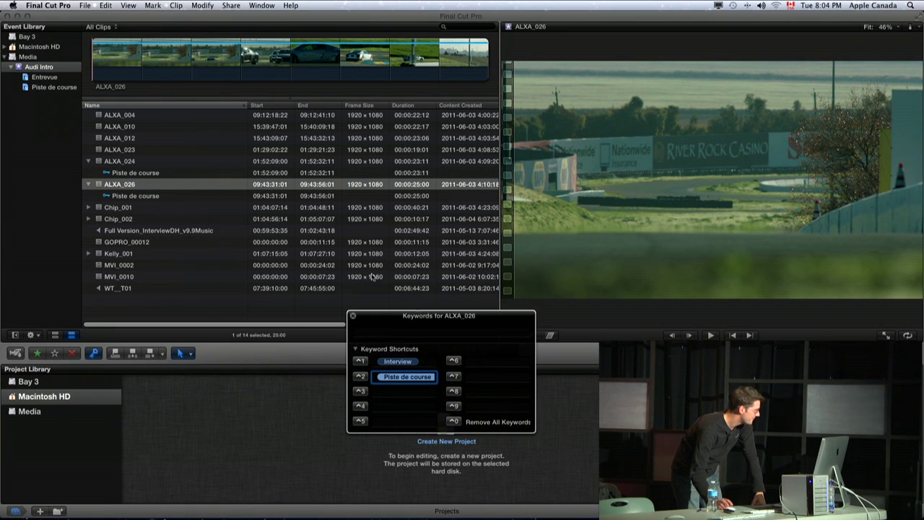
pyautogui.click(124, 117)
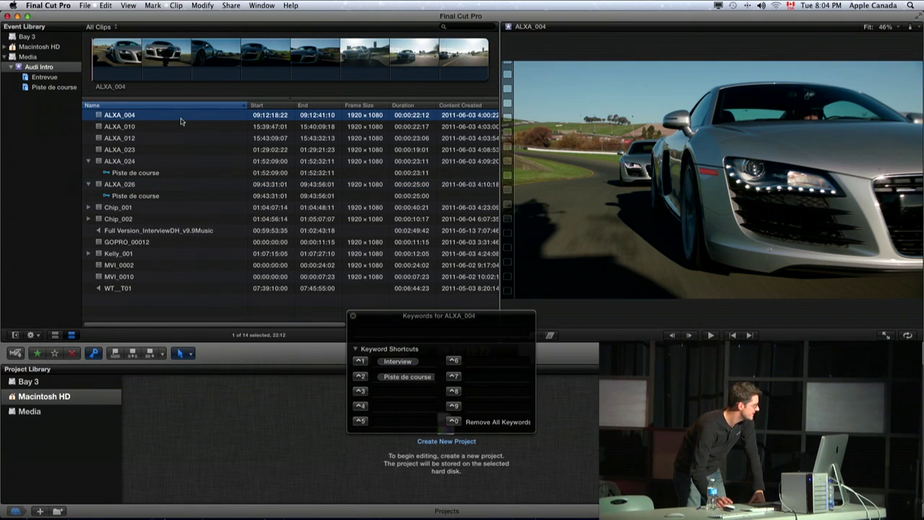
pyautogui.click(160, 126)
pyautogui.click(154, 117)
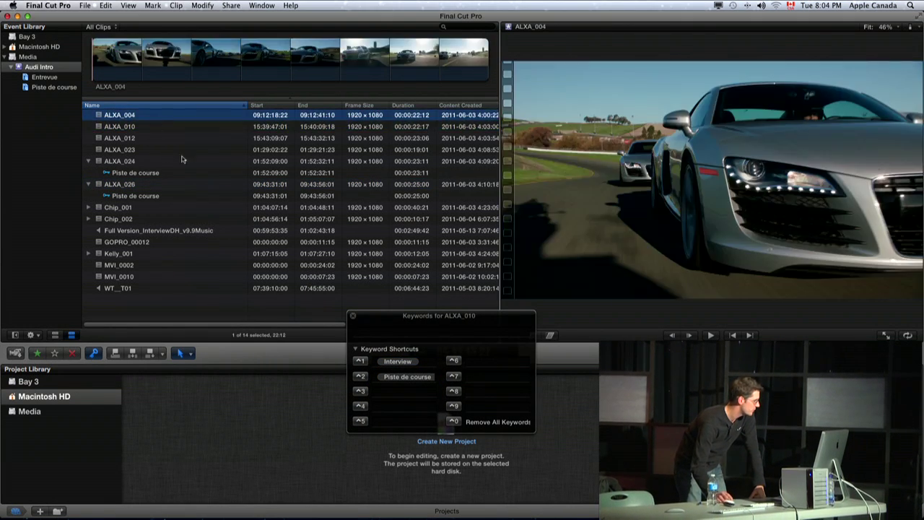
pyautogui.click(403, 390)
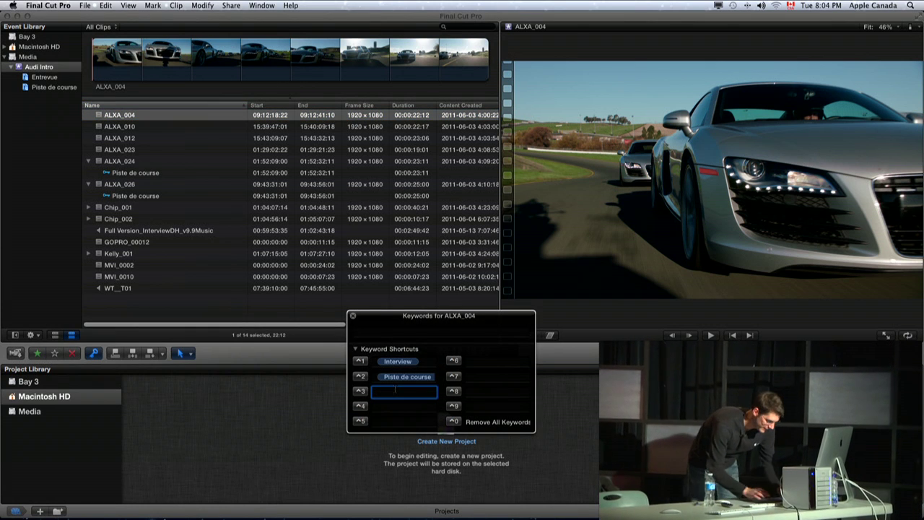
pyautogui.write('Course')
# Confirm Course as keyword shortcut 3 and select several ALXA clips along with MVI_0002.
pyautogui.press('Return')
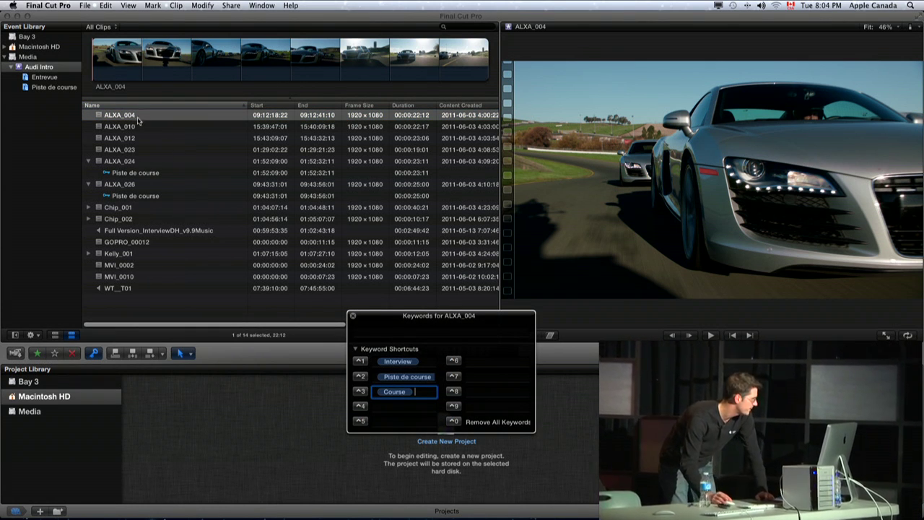
pyautogui.click(140, 117)
pyautogui.click(140, 128)
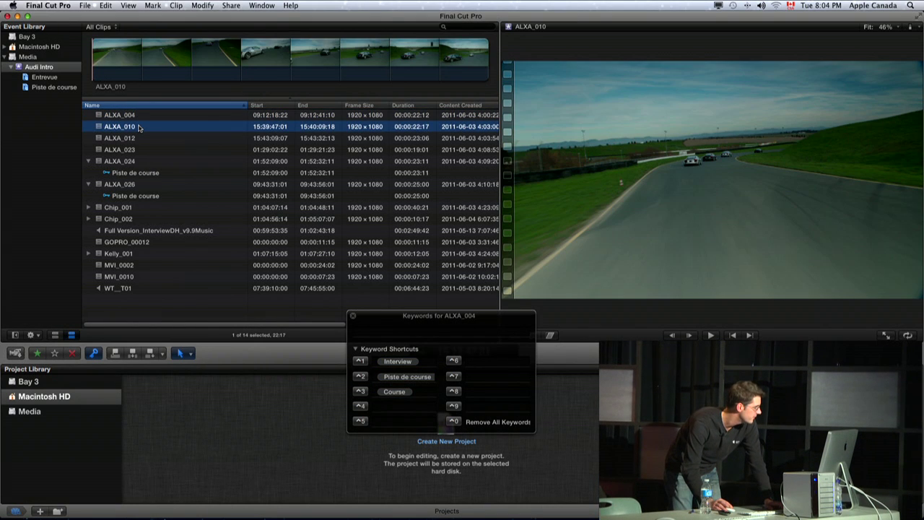
pyautogui.click(143, 140)
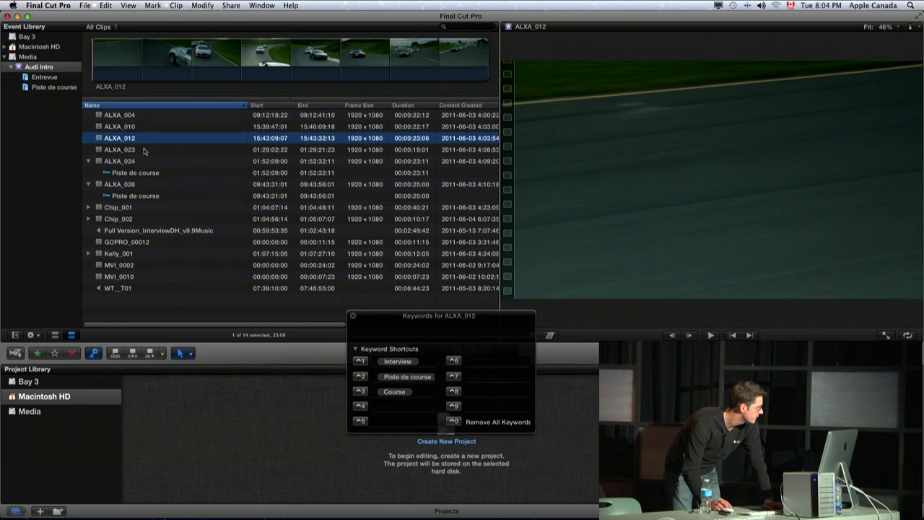
pyautogui.click(145, 149)
pyautogui.click(150, 139)
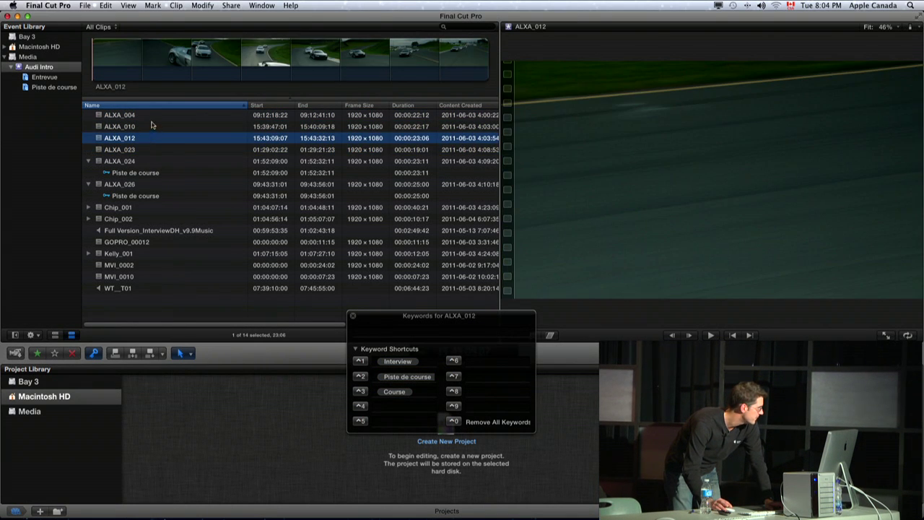
pyautogui.keyDown('shift'); pyautogui.click(152, 116); pyautogui.keyUp('shift')
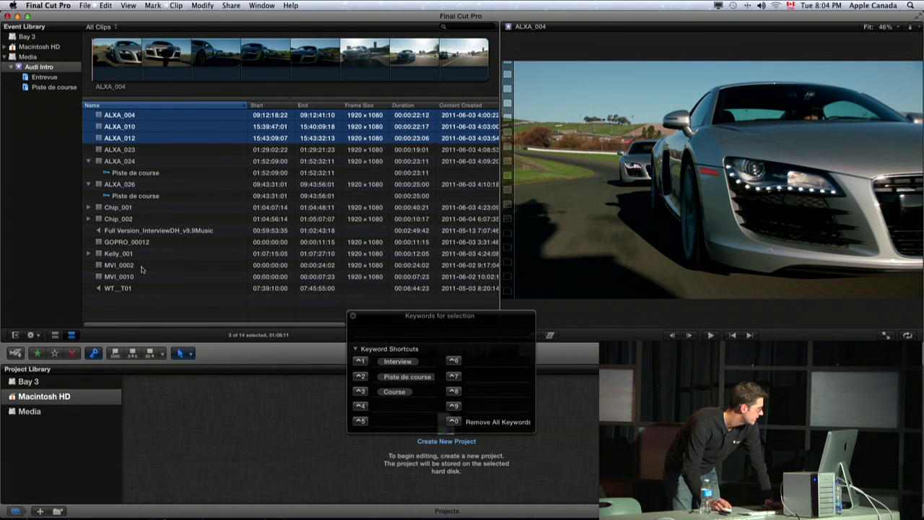
pyautogui.keyDown('super'); pyautogui.click(141, 266); pyautogui.keyUp('super')
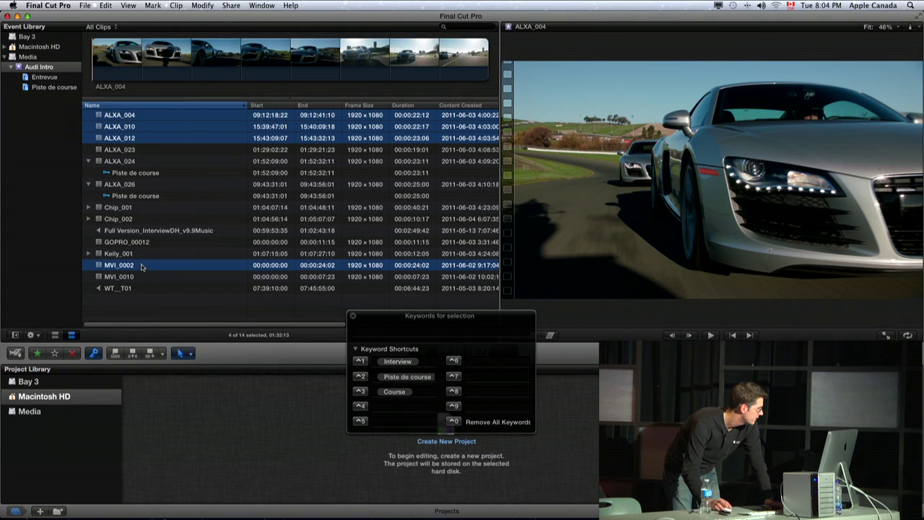
# Switch the browser to filmstrip view showing one thumbnail per clip.
pyautogui.click(55, 335)
pyautogui.moveTo(404, 315); pyautogui.dragTo(569, 325)
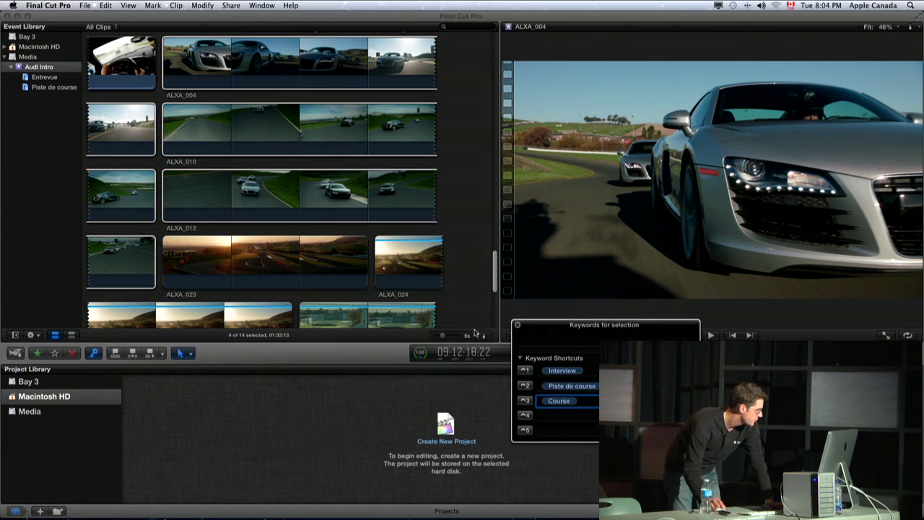
pyautogui.moveTo(439, 336); pyautogui.dragTo(407, 337)
pyautogui.moveTo(493, 337); pyautogui.dragTo(433, 293)
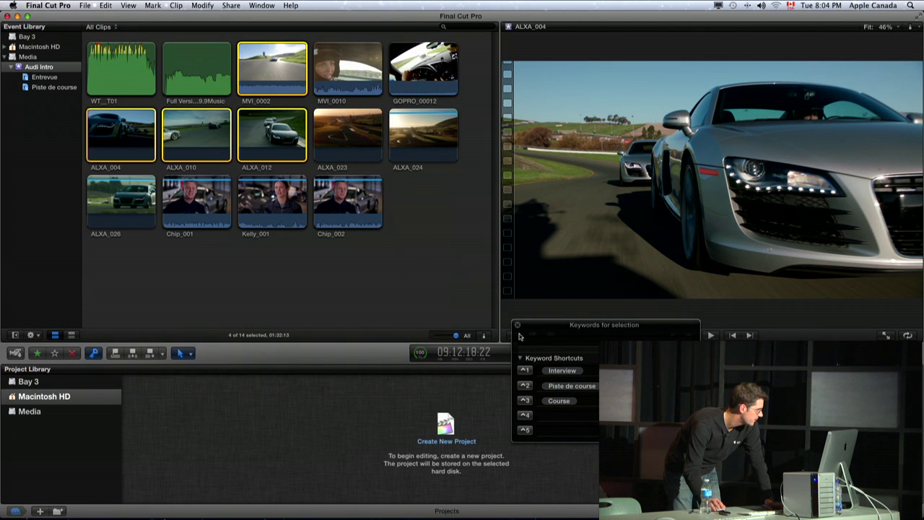
# Tag MVI_0002 and ALXA_004, 010, 012, 026 with Course via Control-3, then view the Course collection.
pyautogui.click(282, 92)
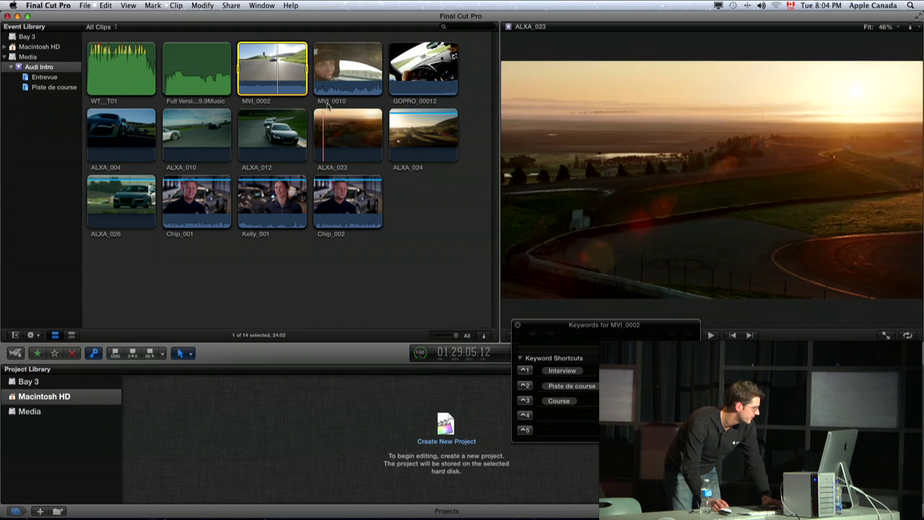
pyautogui.keyDown('super'); pyautogui.click(128, 137); pyautogui.keyUp('super')
pyautogui.keyDown('super'); pyautogui.click(198, 137); pyautogui.keyUp('super')
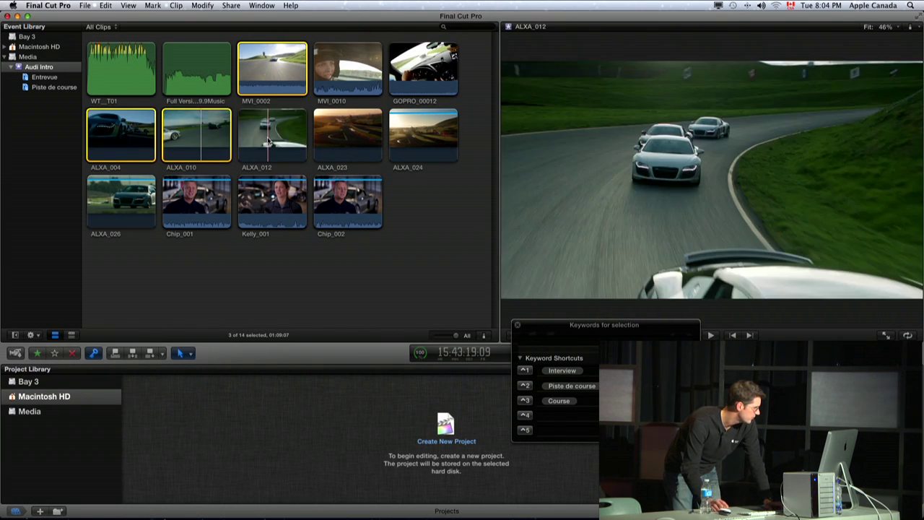
pyautogui.keyDown('super'); pyautogui.click(269, 139); pyautogui.keyUp('super')
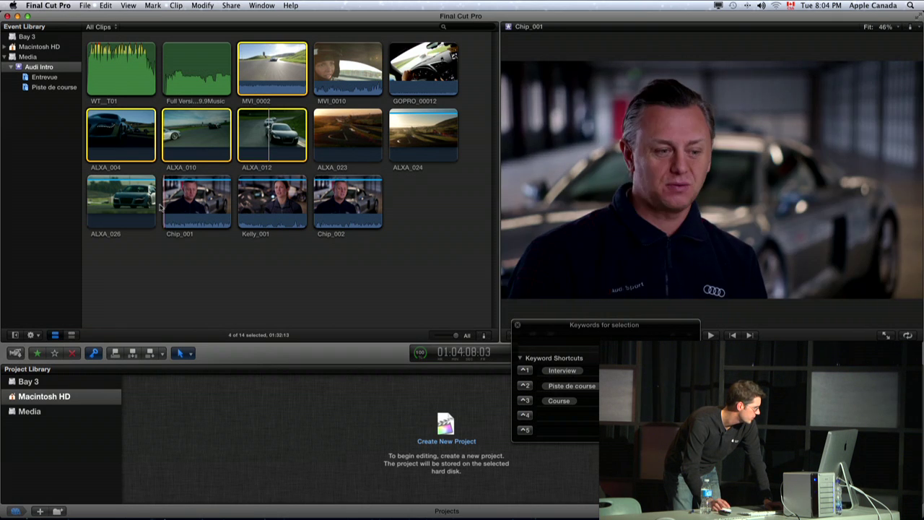
pyautogui.keyDown('super'); pyautogui.click(131, 205); pyautogui.keyUp('super')
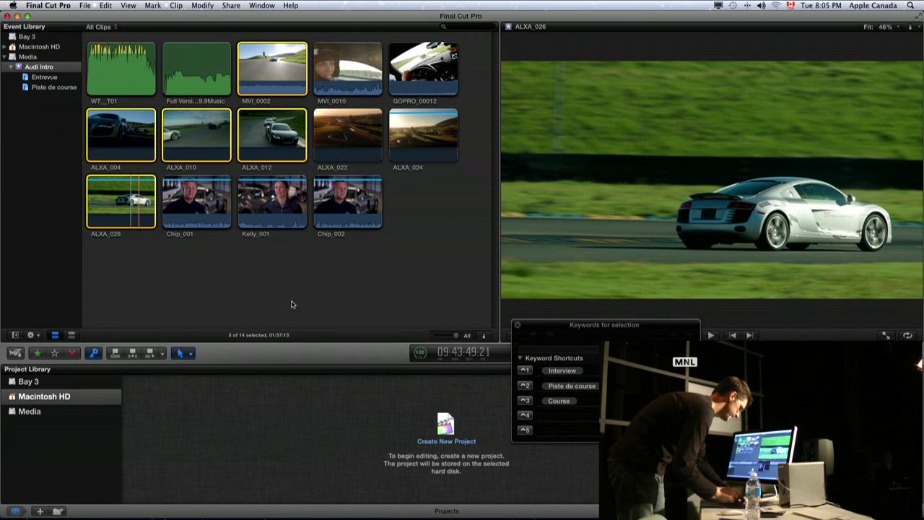
pyautogui.hotkey('ctrl', '3')
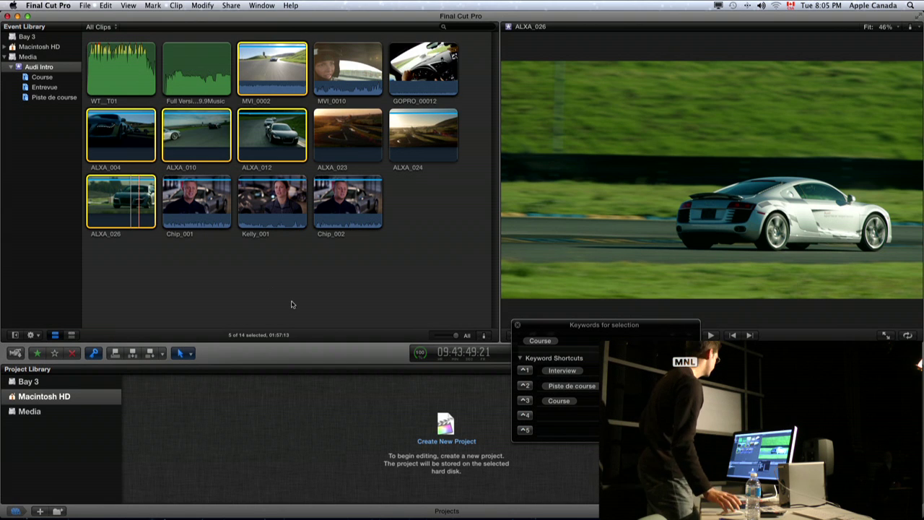
pyautogui.click(41, 77)
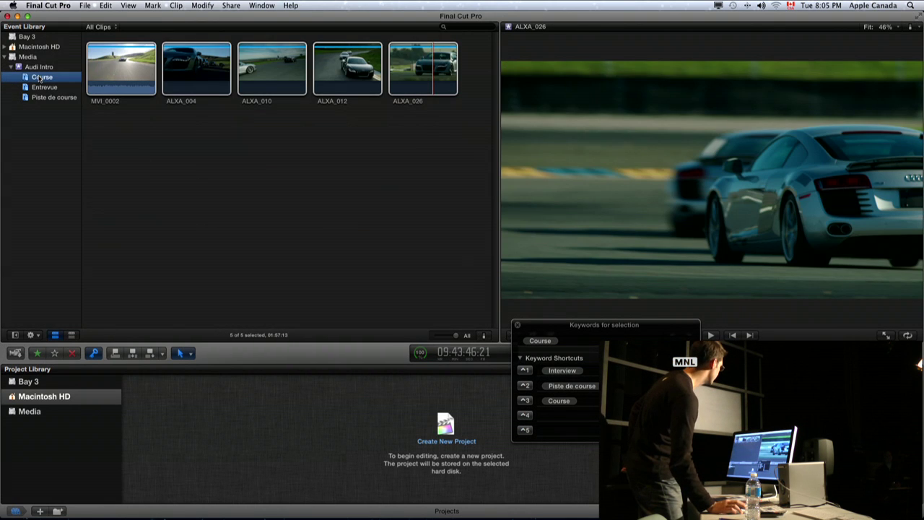
pyautogui.click(44, 88)
# Return to all Audi Intro clips, play MVI_0002, and mark a short range in MVI_0010.
pyautogui.click(51, 97)
pyautogui.click(49, 68)
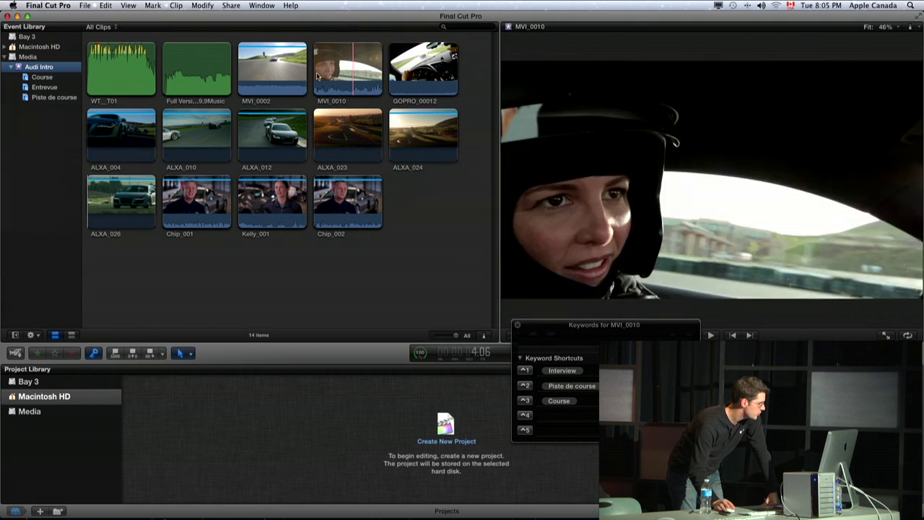
pyautogui.click(274, 74)
pyautogui.press('space')
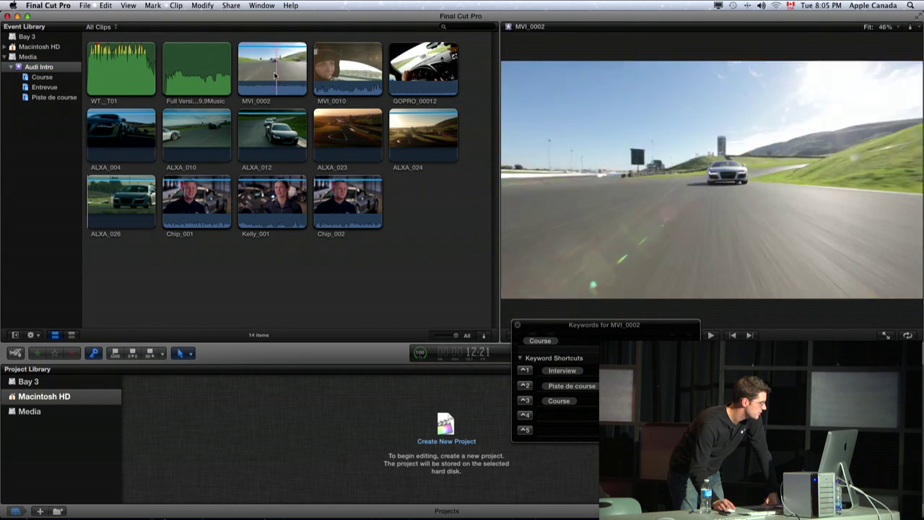
pyautogui.click(354, 79)
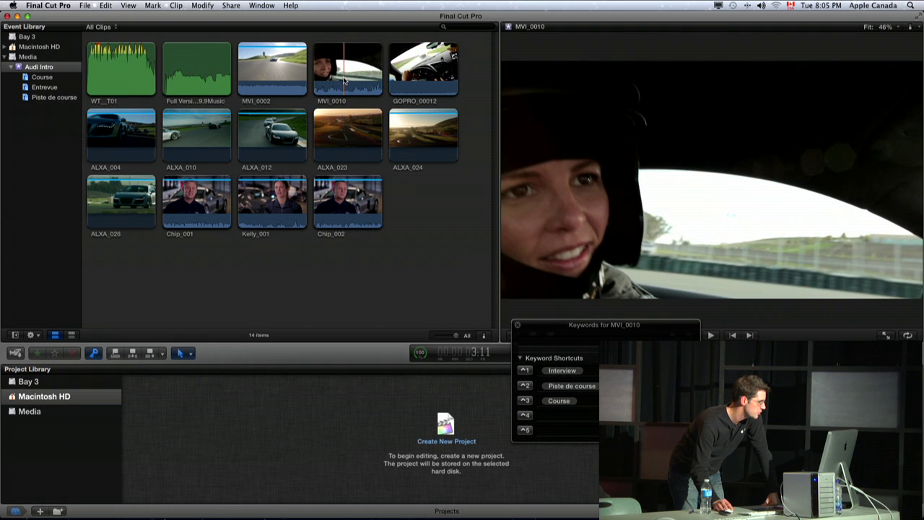
pyautogui.moveTo(344, 80); pyautogui.dragTo(350, 75)
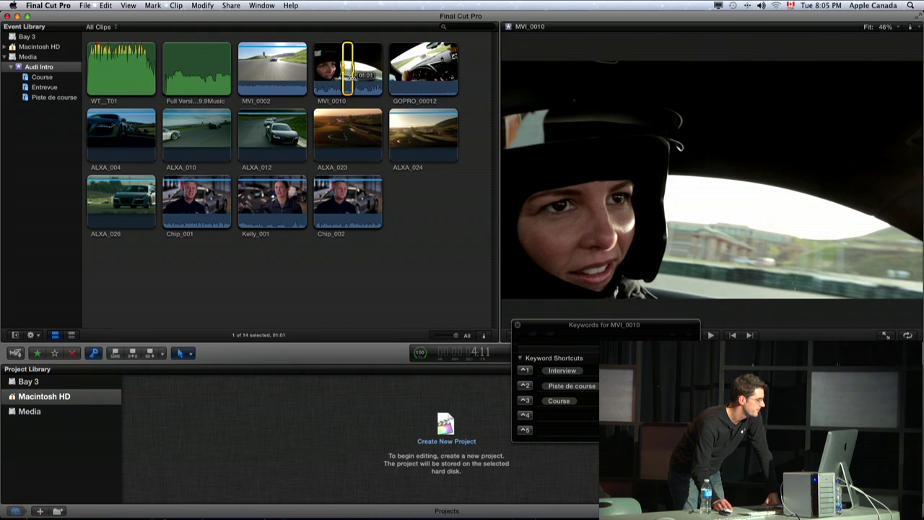
# Begin a fourth keyword shortcut and mark a 01:04 range on GOPRO_00012.
pyautogui.click(575, 418)
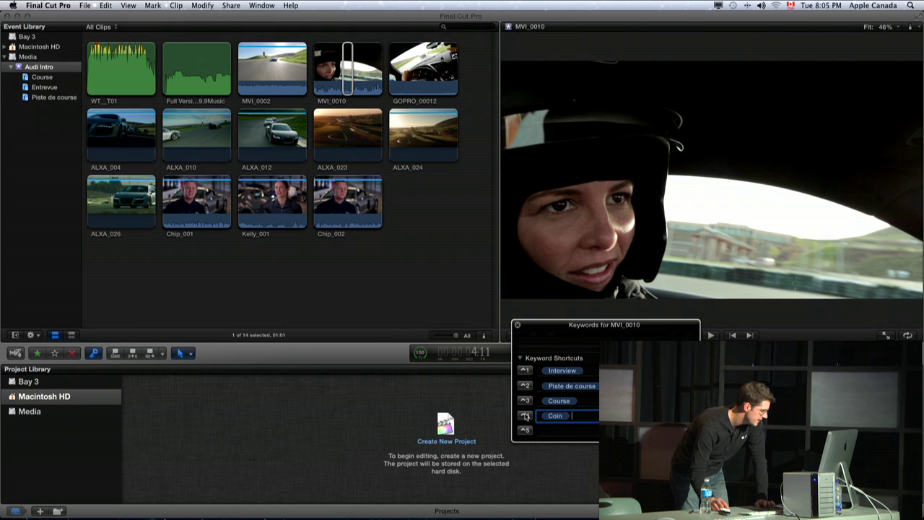
pyautogui.write('Coin')
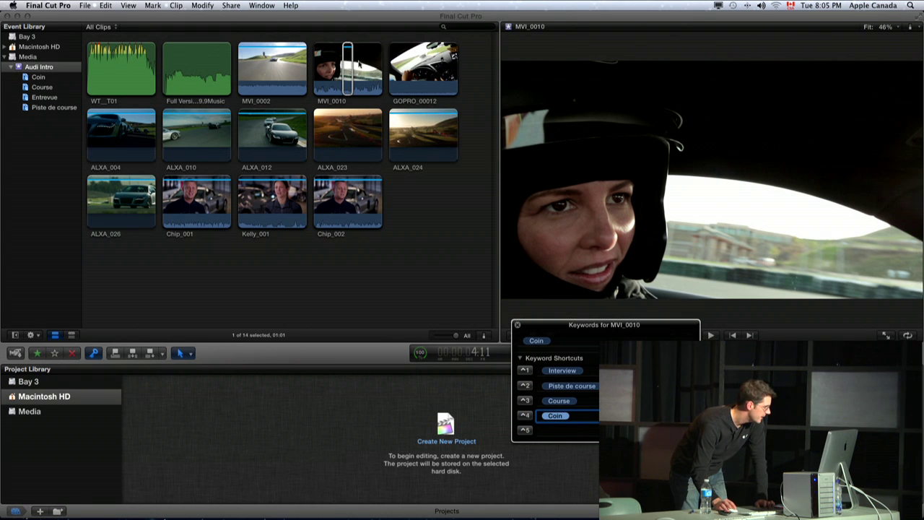
pyautogui.click(355, 62)
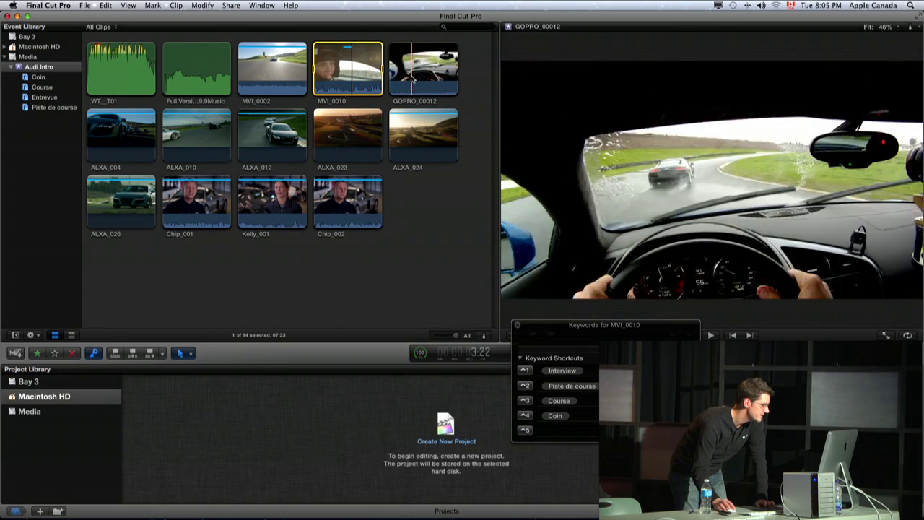
pyautogui.click(425, 75)
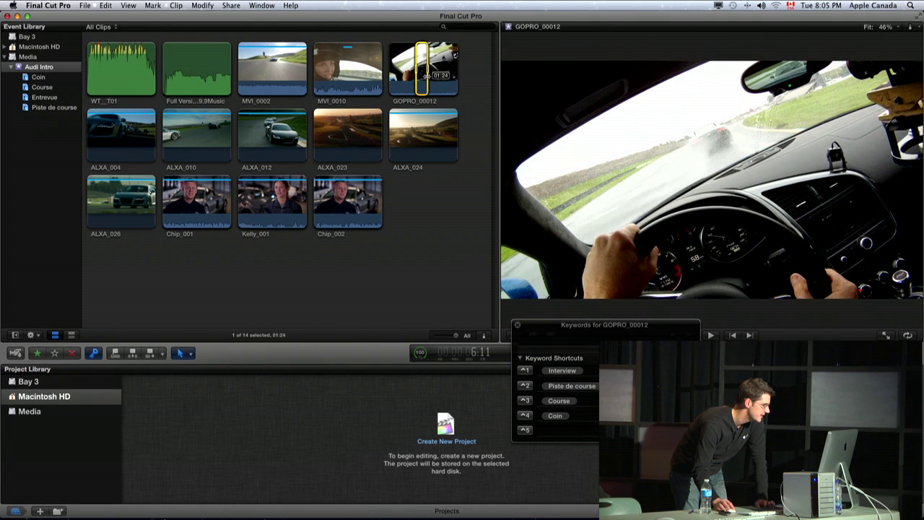
pyautogui.moveTo(427, 75); pyautogui.dragTo(422, 75)
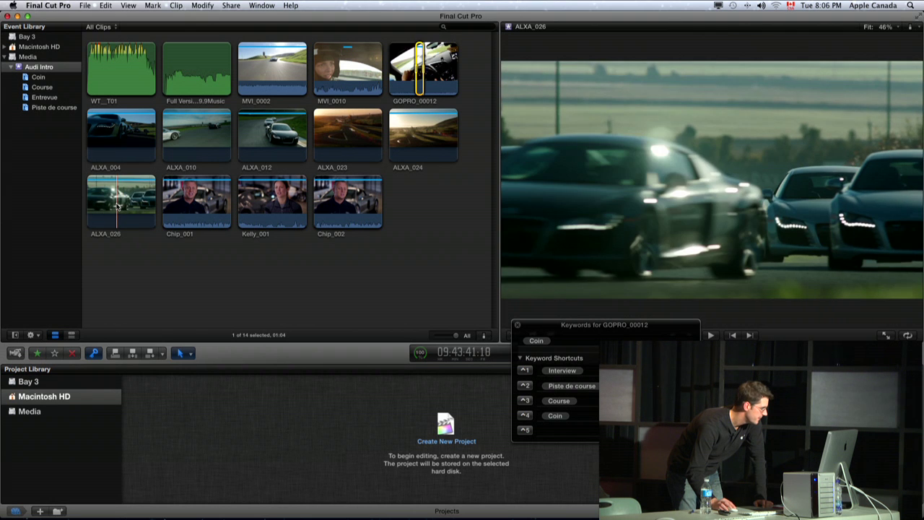
# Tag a 23-frame ALXA_026 range with Coin, review it, and switch the browser to list view.
pyautogui.click(119, 205)
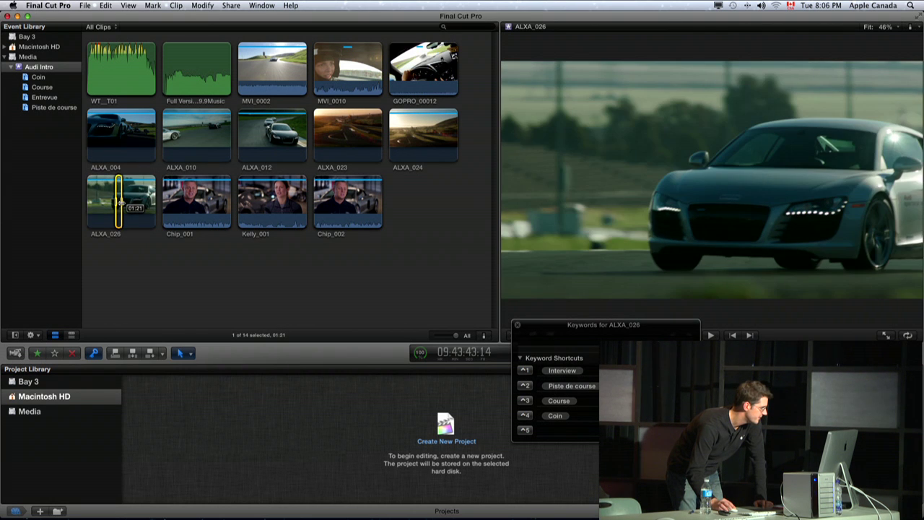
pyautogui.moveTo(120, 204); pyautogui.dragTo(117, 202)
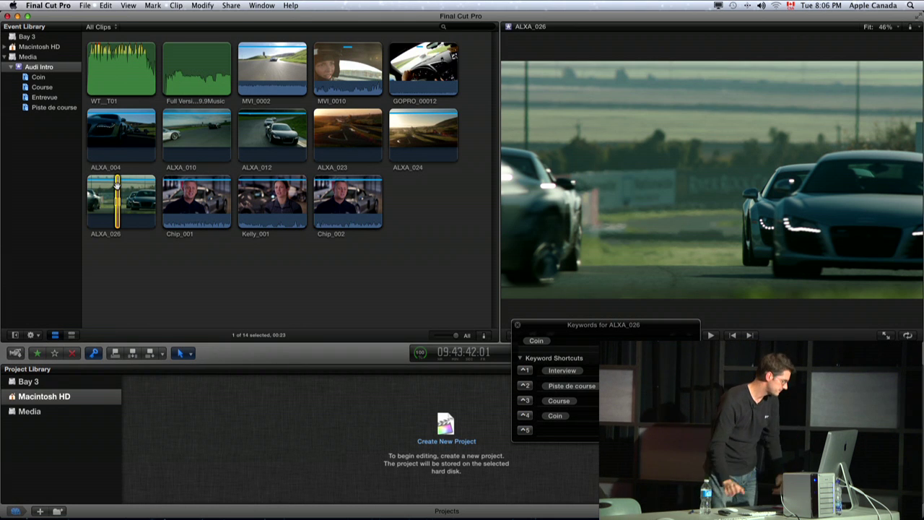
pyautogui.press('j')
pyautogui.click(74, 335)
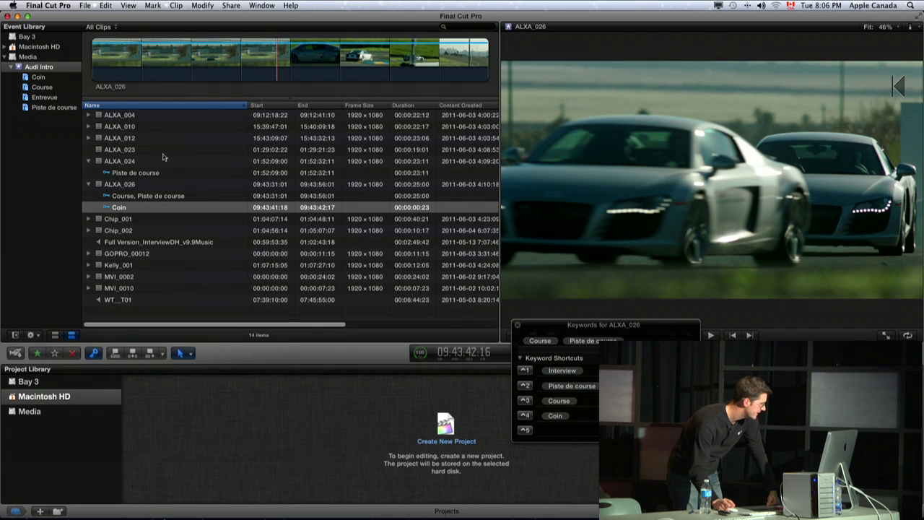
# Expand the keyword rows of Kelly_001 and MVI_0002, then show only the Coin-tagged clips.
pyautogui.click(89, 266)
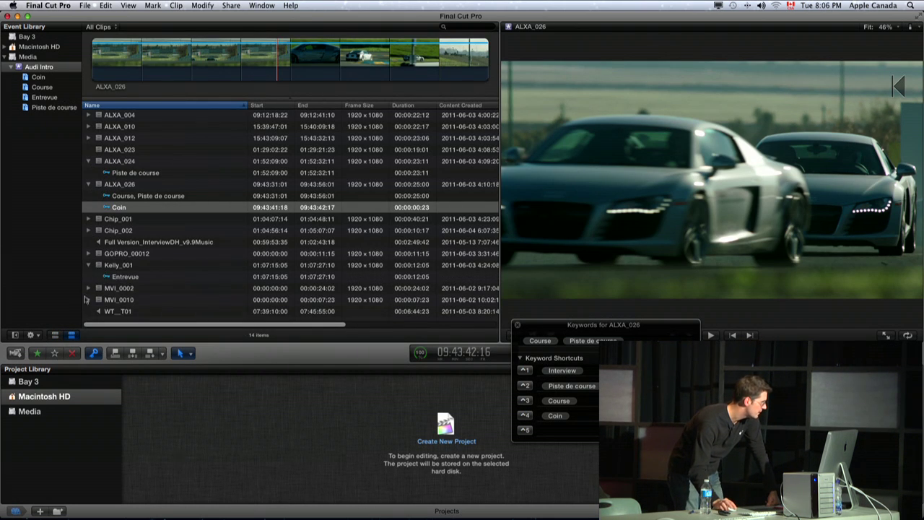
pyautogui.click(89, 288)
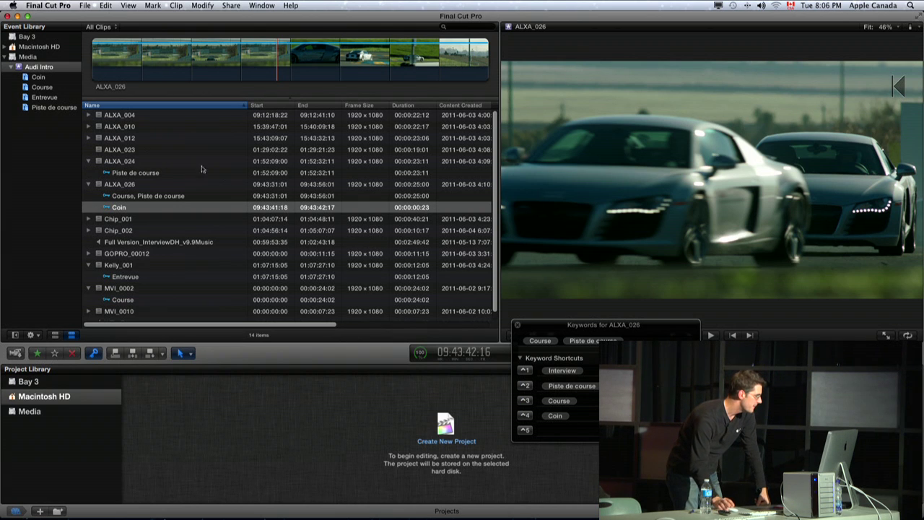
pyautogui.click(39, 78)
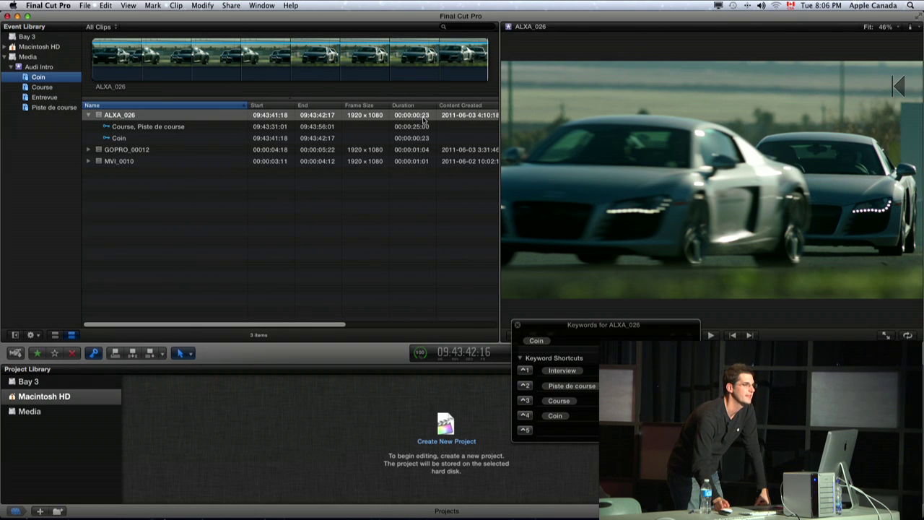
pyautogui.click(88, 115)
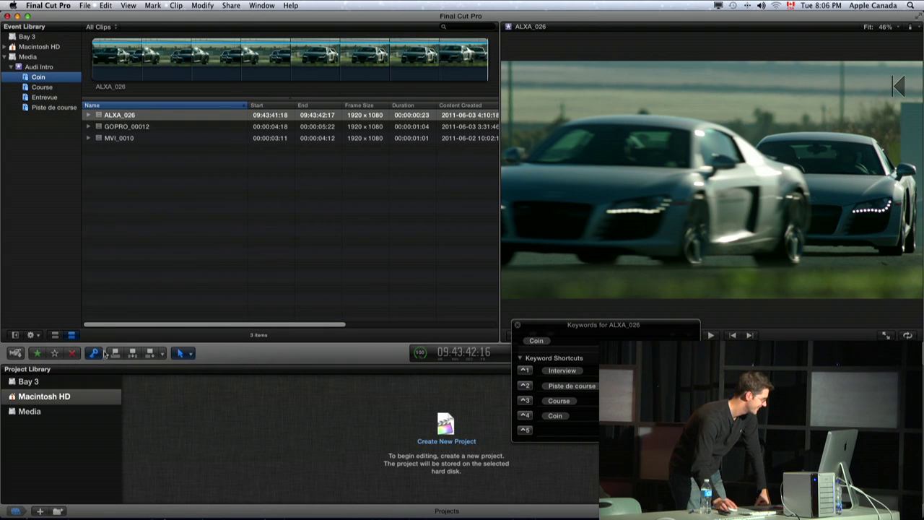
# Return to thumbnail view, select GOPRO_00012, and open the Entrevue collection.
pyautogui.click(55, 335)
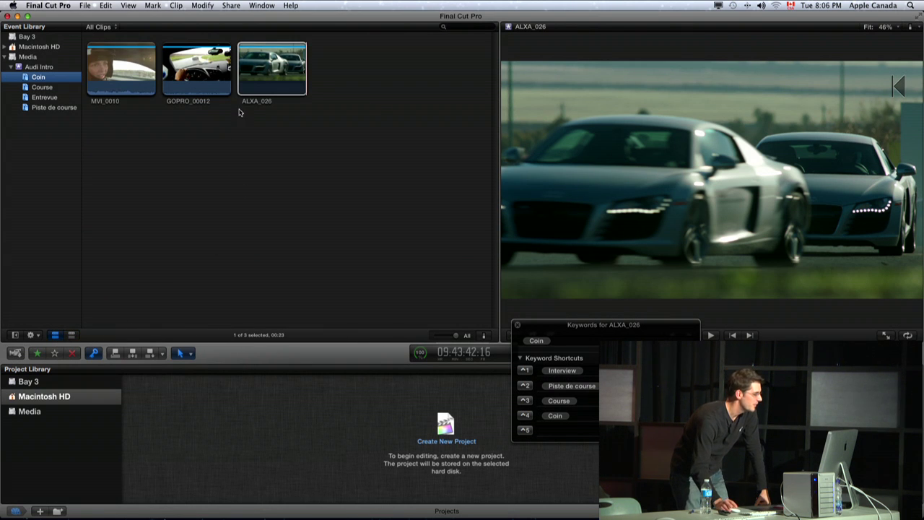
pyautogui.click(191, 79)
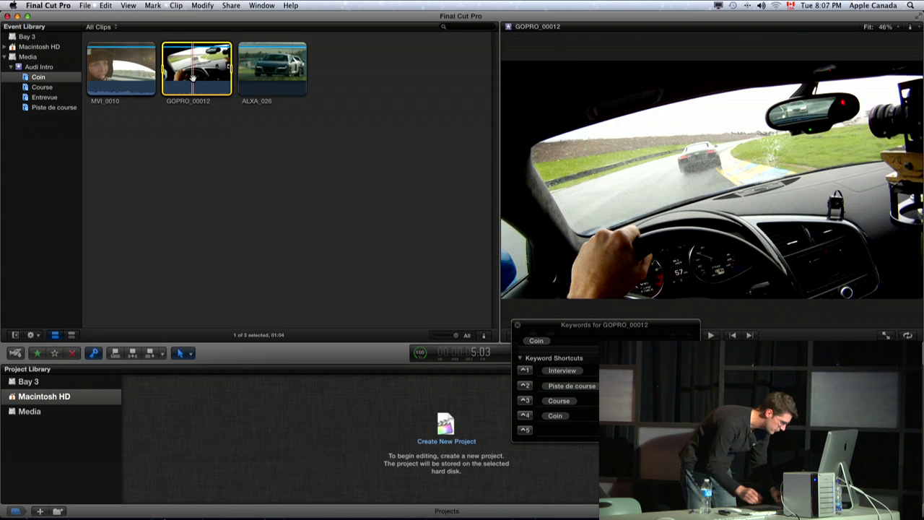
pyautogui.click(51, 98)
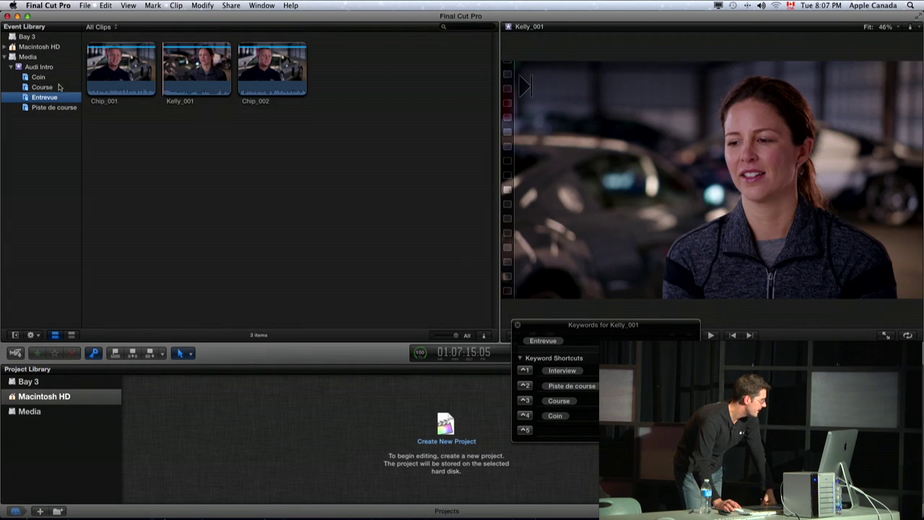
# In the Course collection, rate a marked range of ALXA_004 as Favorite.
pyautogui.click(43, 87)
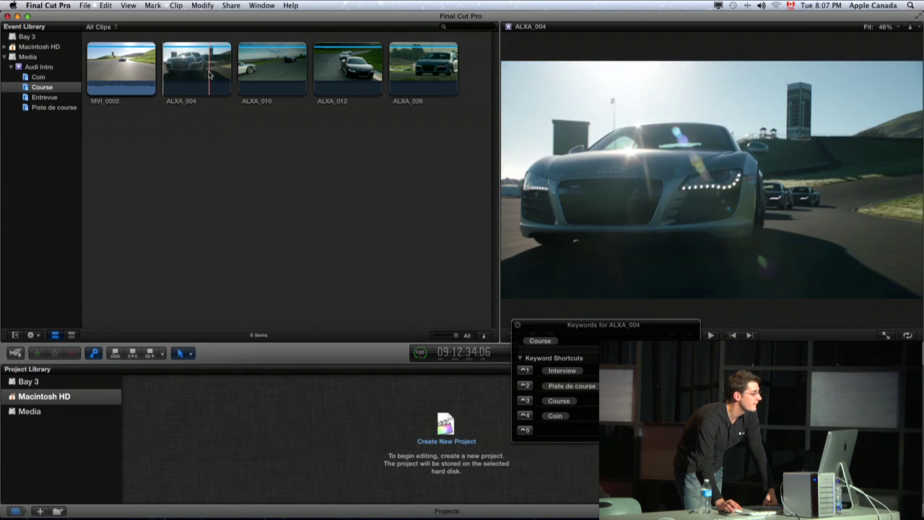
pyautogui.moveTo(207, 74); pyautogui.dragTo(219, 72)
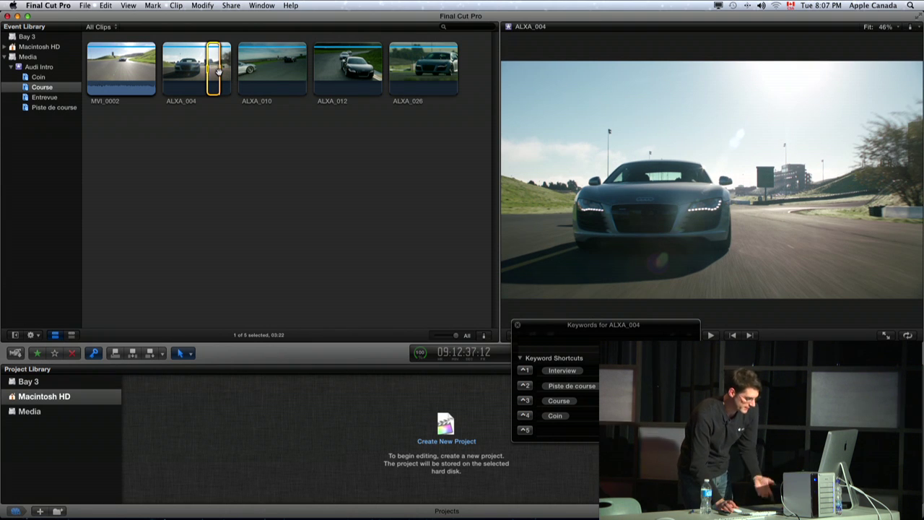
pyautogui.press('f')
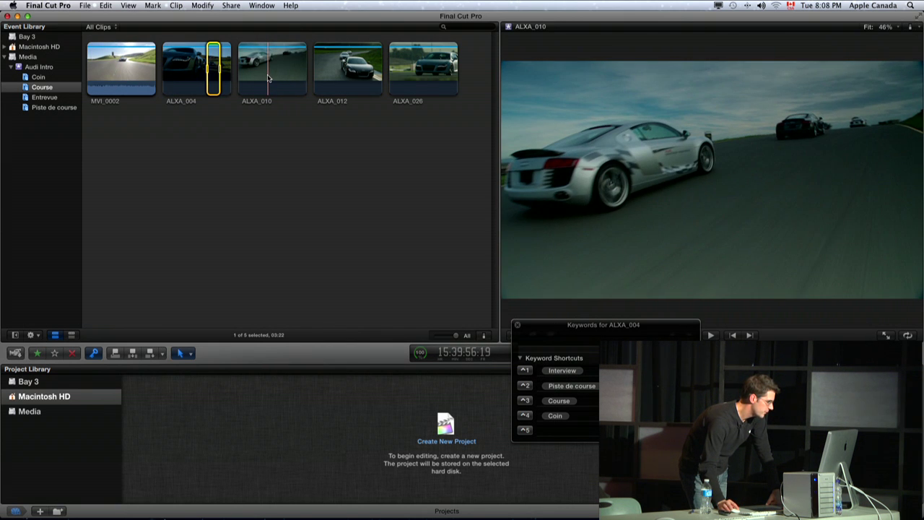
# Mark favourite ranges on ALXA_010 and ALXA_012, then list all 14 Audi Intro clips.
pyautogui.moveTo(266, 75); pyautogui.dragTo(271, 75)
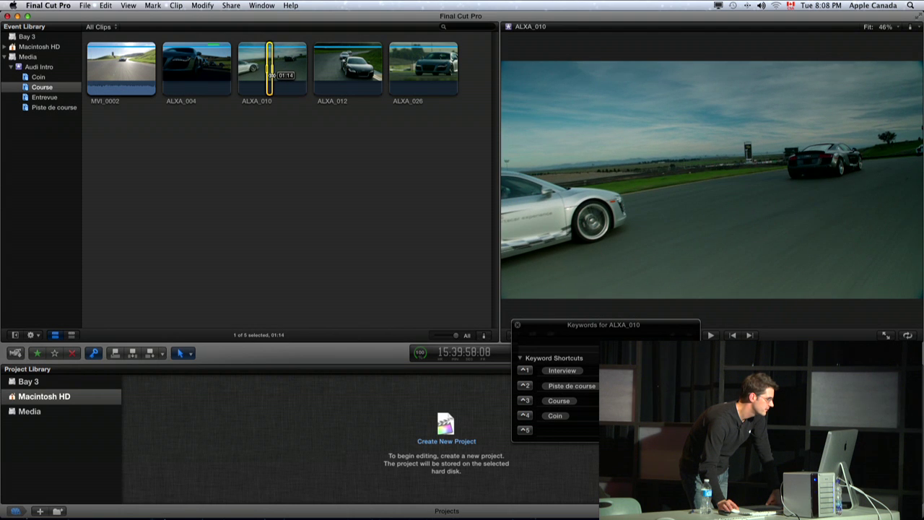
pyautogui.moveTo(272, 75); pyautogui.dragTo(273, 75)
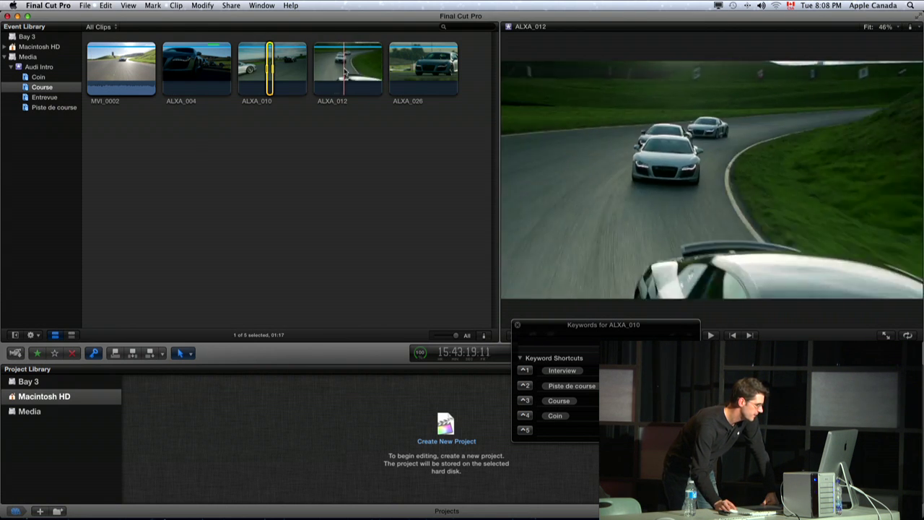
pyautogui.moveTo(346, 70); pyautogui.dragTo(349, 69)
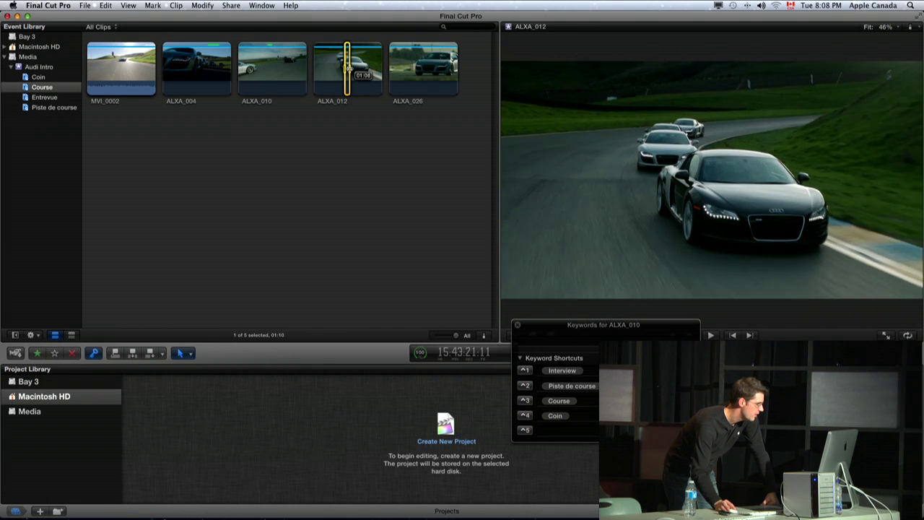
pyautogui.press('space')
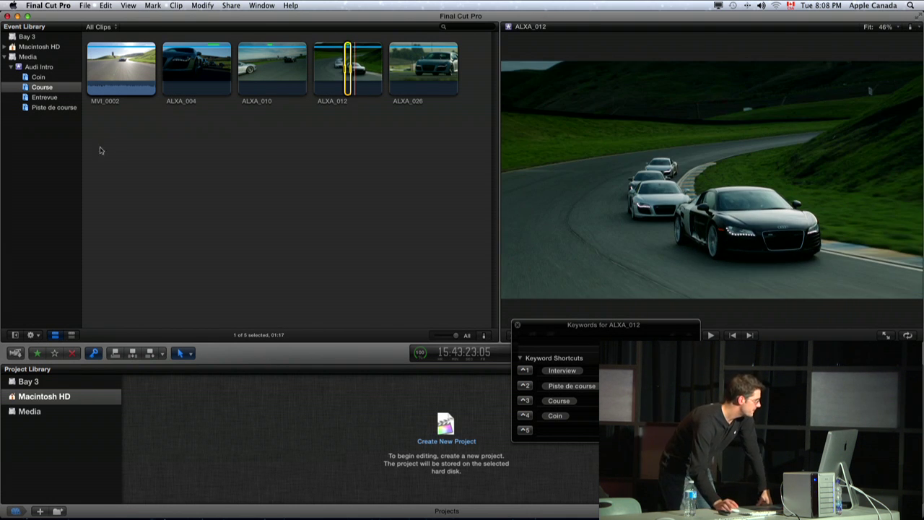
pyautogui.click(46, 69)
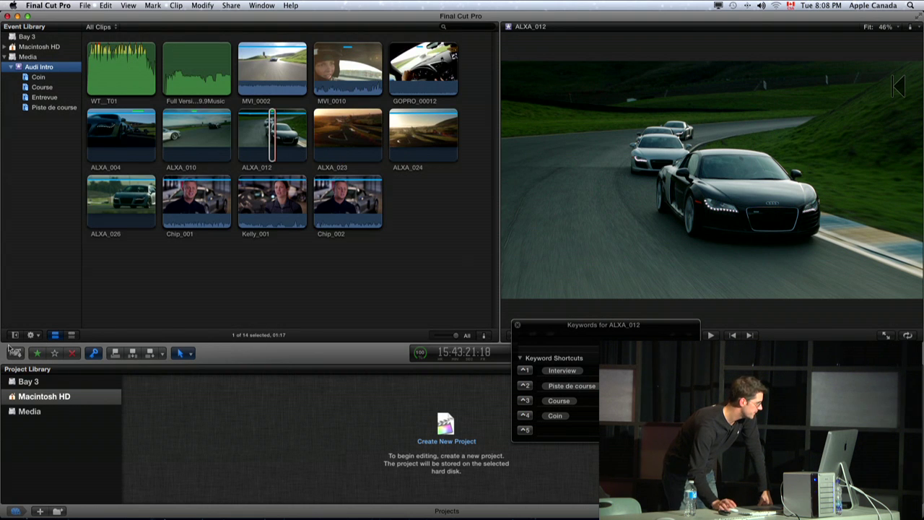
pyautogui.click(71, 335)
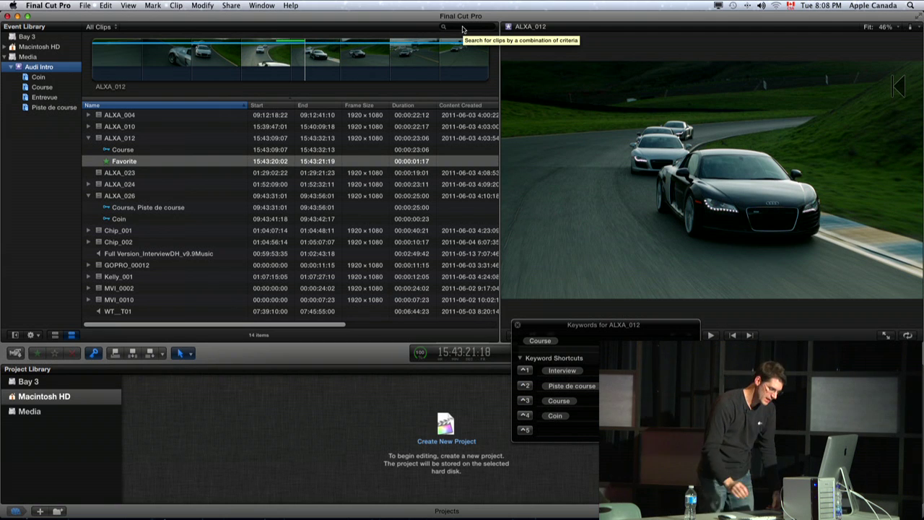
# Search clips for 'll', clear the search, and open the Filter window over the clip list.
pyautogui.click(463, 29)
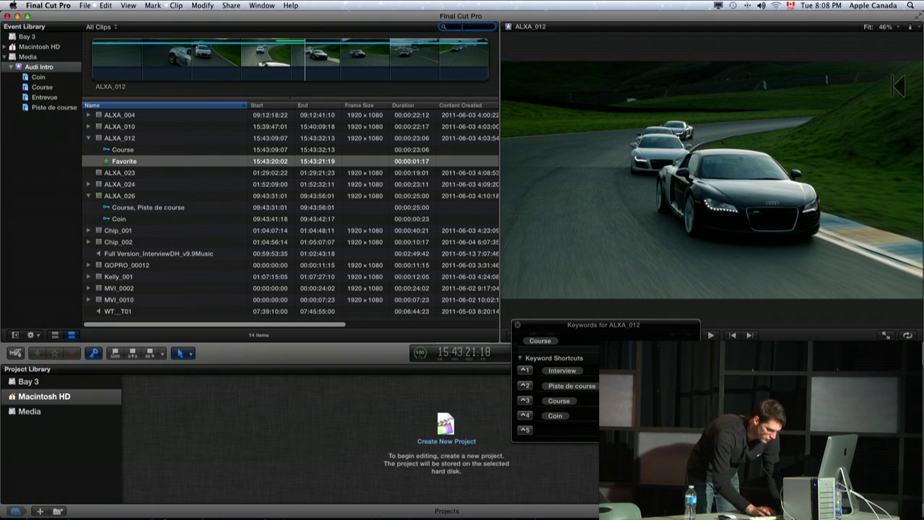
pyautogui.write('Kell')
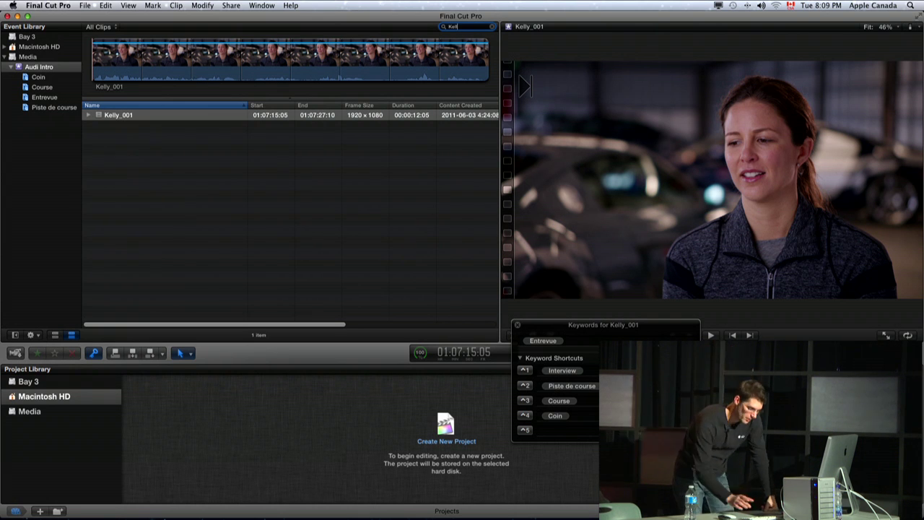
pyautogui.press('BackSpace')
pyautogui.press('BackSpace')
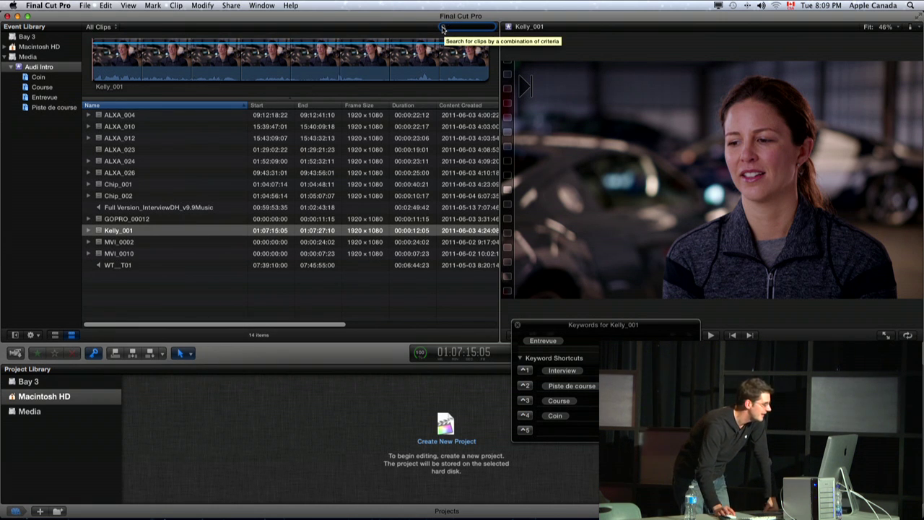
pyautogui.click(443, 28)
pyautogui.moveTo(571, 165); pyautogui.dragTo(423, 137)
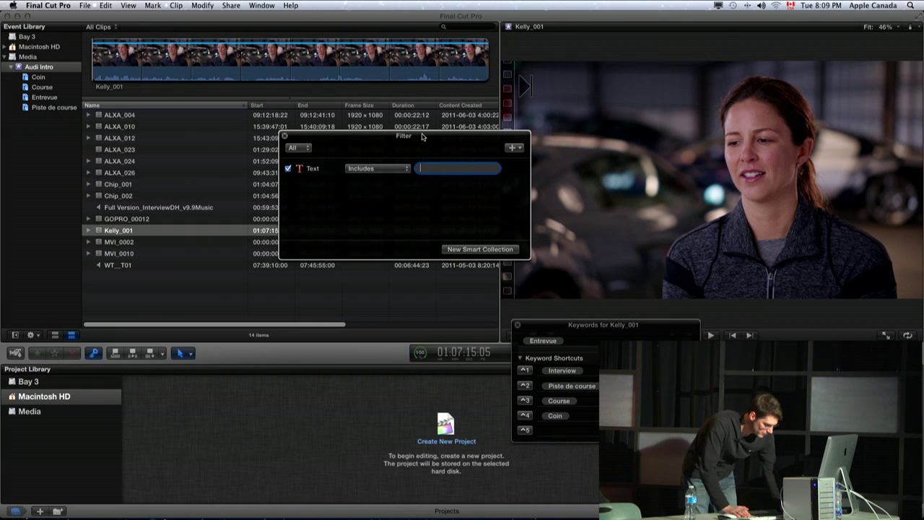
# Filter the clips by text 'ALXA' plus a keyword rule limited to Course.
pyautogui.write('ALXA')
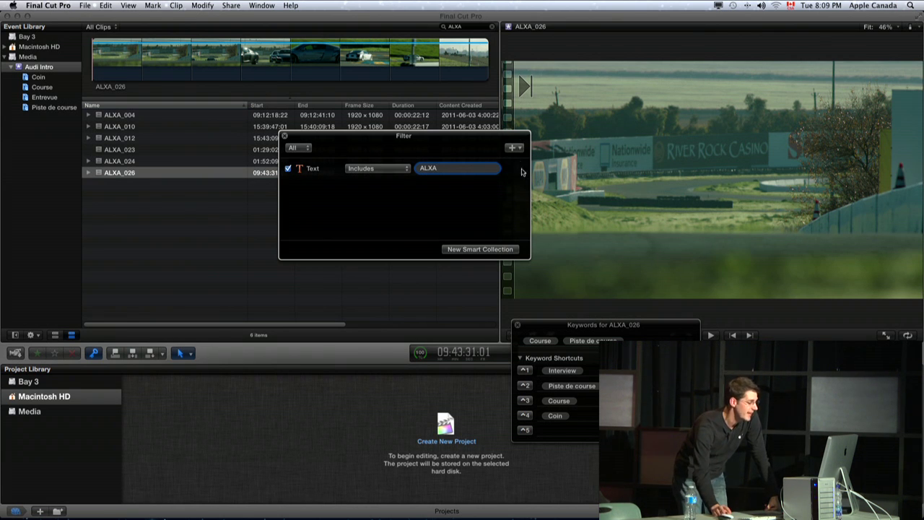
pyautogui.click(515, 148)
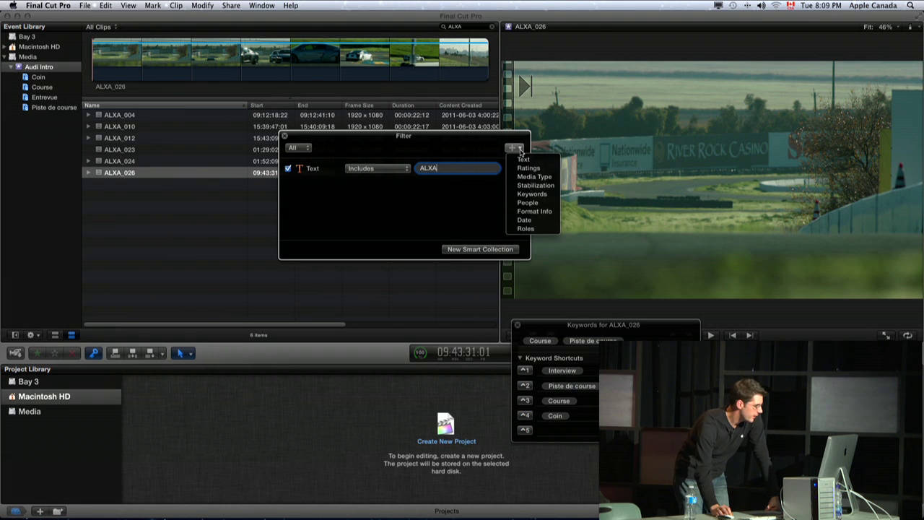
pyautogui.click(532, 194)
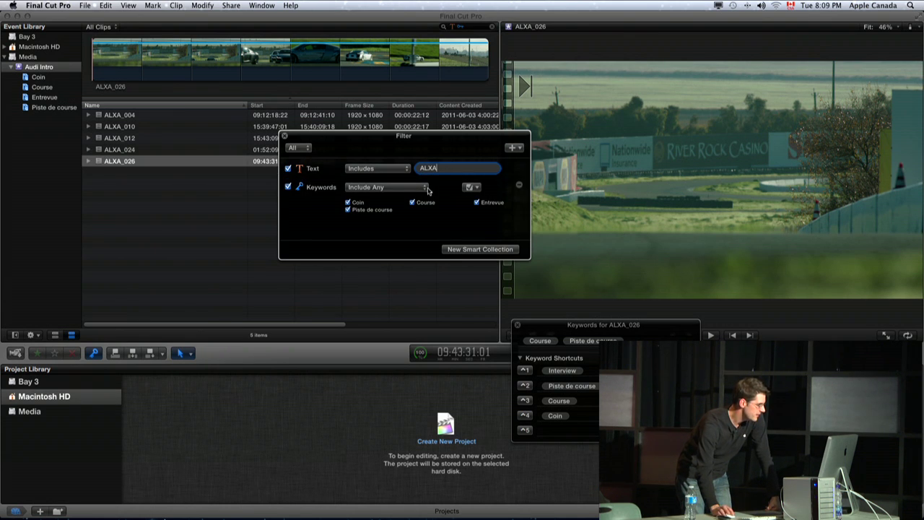
pyautogui.click(474, 188)
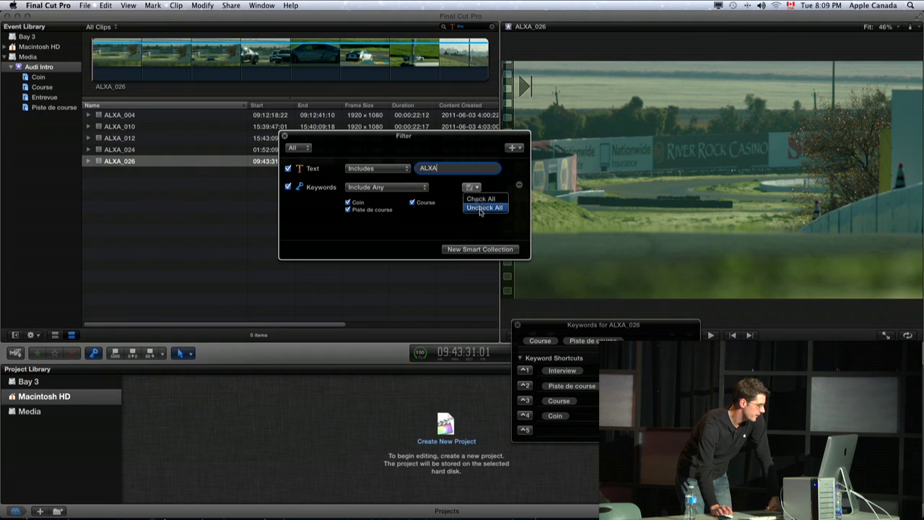
pyautogui.click(481, 207)
pyautogui.click(412, 203)
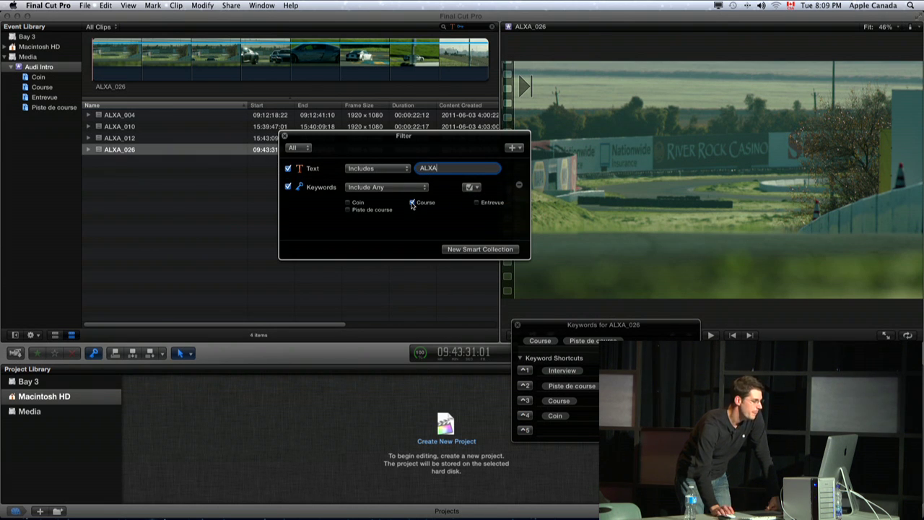
# Add a Favorites ratings rule and save the filter as a new smart collection.
pyautogui.click(517, 147)
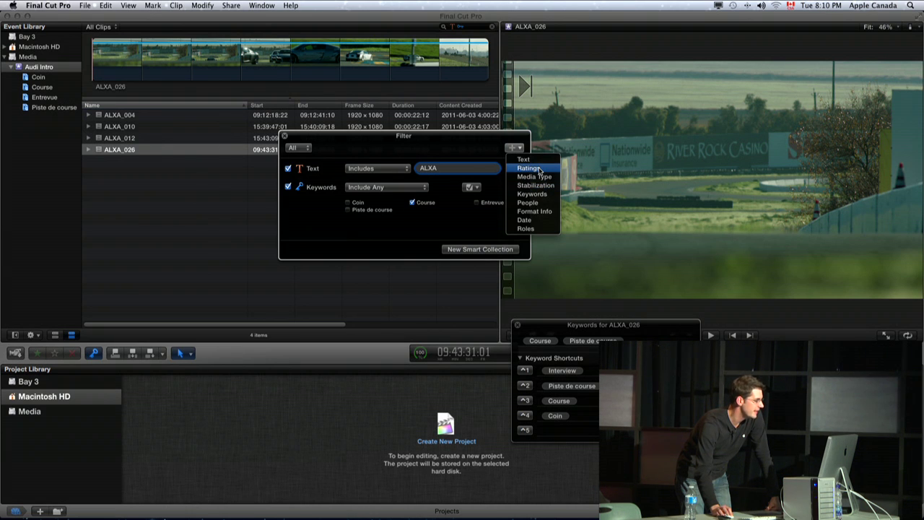
pyautogui.click(540, 169)
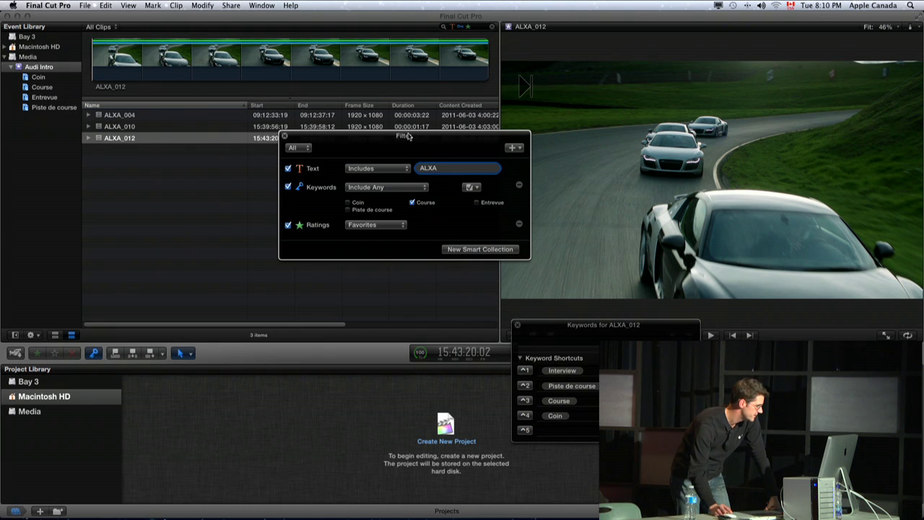
pyautogui.moveTo(409, 137); pyautogui.dragTo(412, 174)
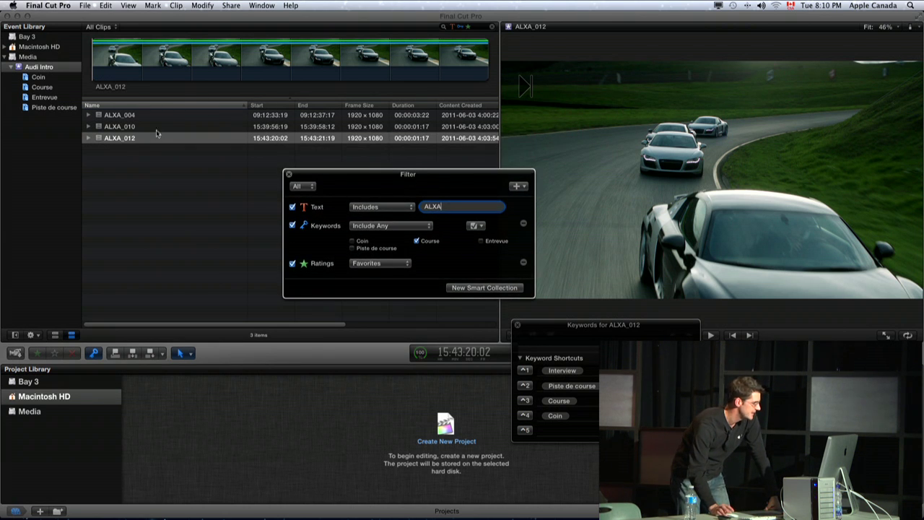
pyautogui.click(510, 288)
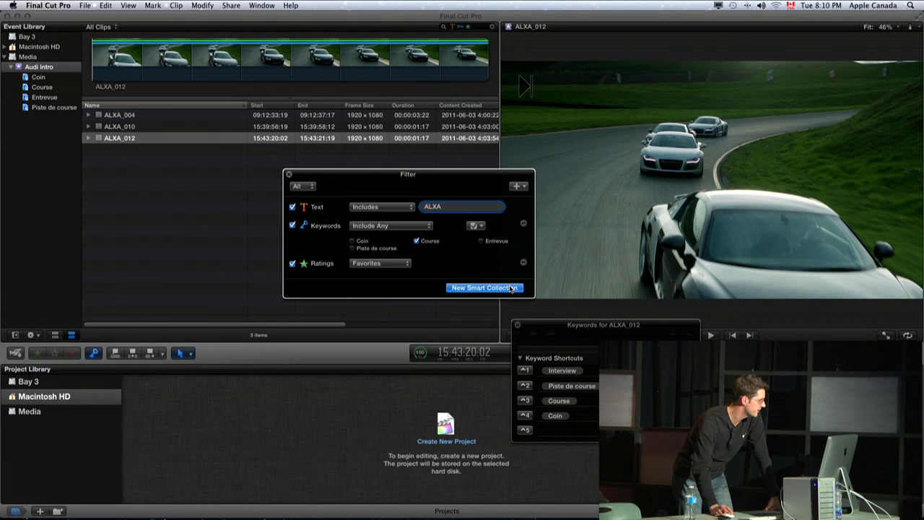
# Select the new Untitled smart collection and check its filter rules.
pyautogui.click(43, 117)
pyautogui.rightClick(45, 119)
pyautogui.click(45, 120)
pyautogui.doubleClick(45, 119)
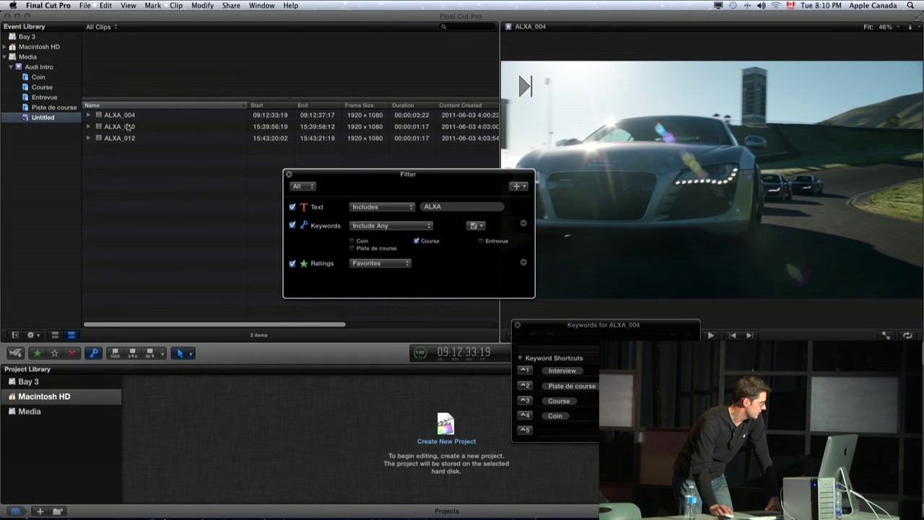
pyautogui.click(287, 176)
pyautogui.click(36, 119)
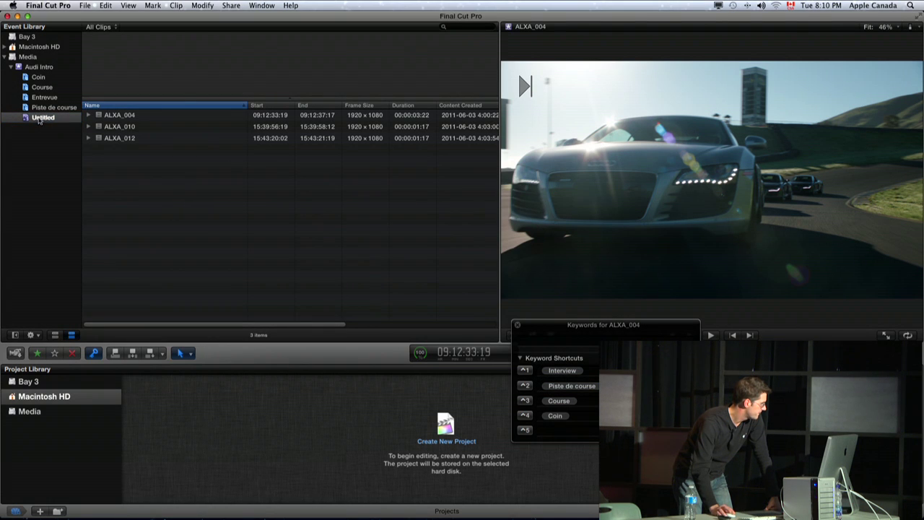
# Rename the Untitled smart collection to the 'Shots…xa Fav' favourites name.
pyautogui.rightClick(46, 120)
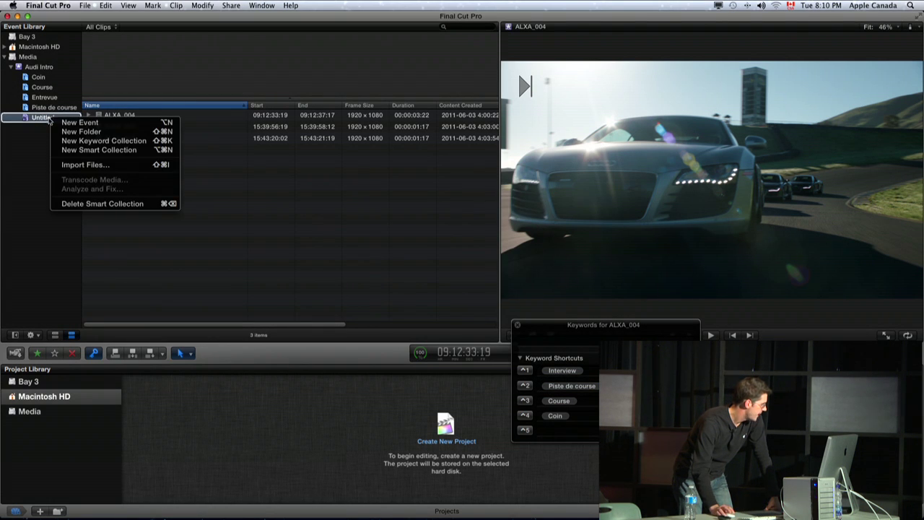
pyautogui.click(45, 121)
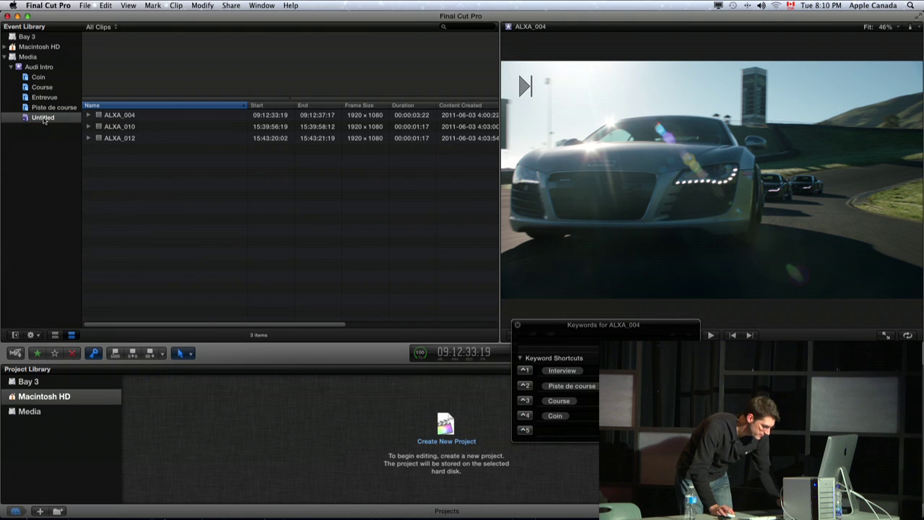
pyautogui.rightClick(41, 119)
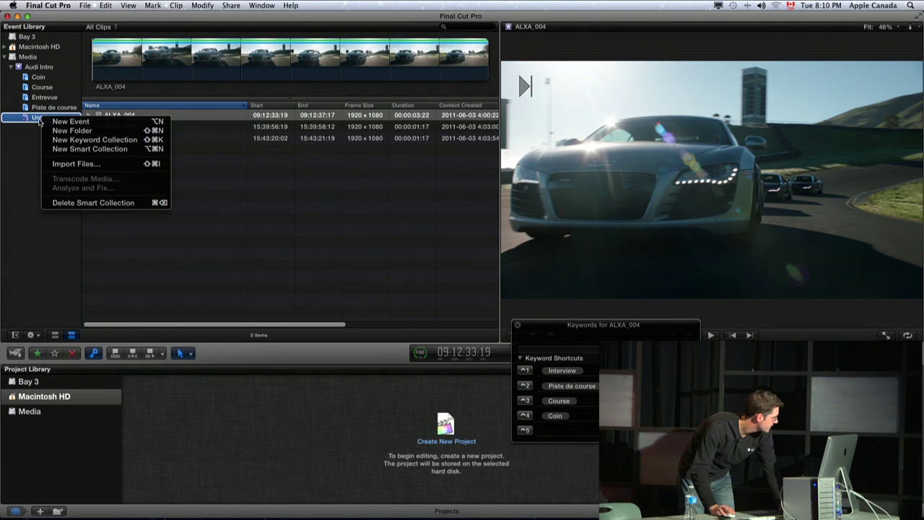
pyautogui.click(30, 122)
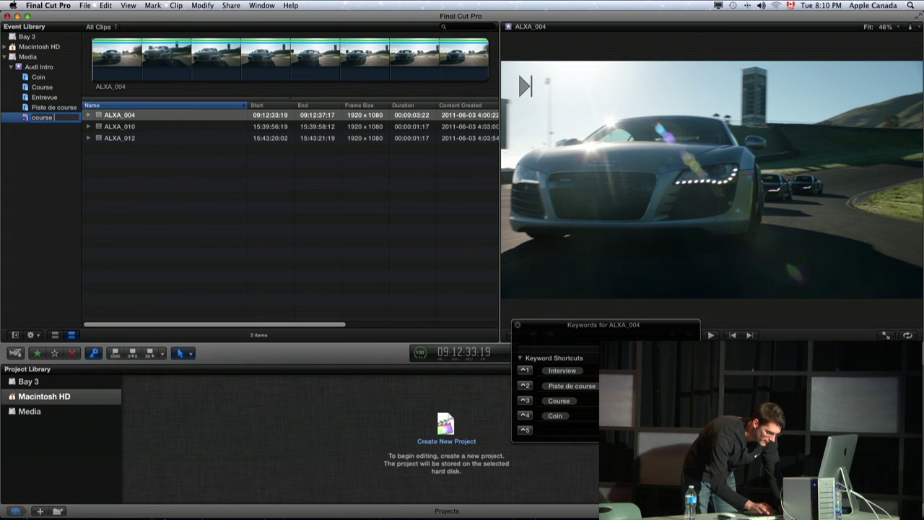
pyautogui.write('Fav')
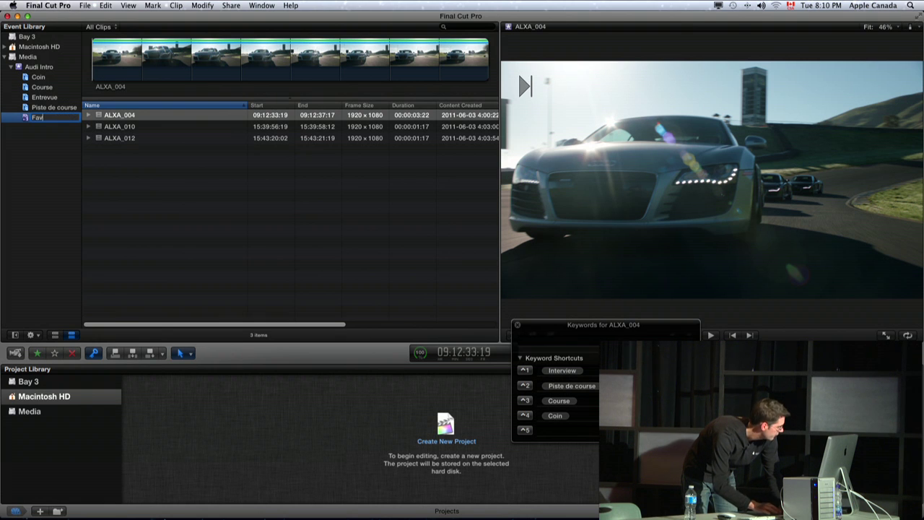
pyautogui.press('Return')
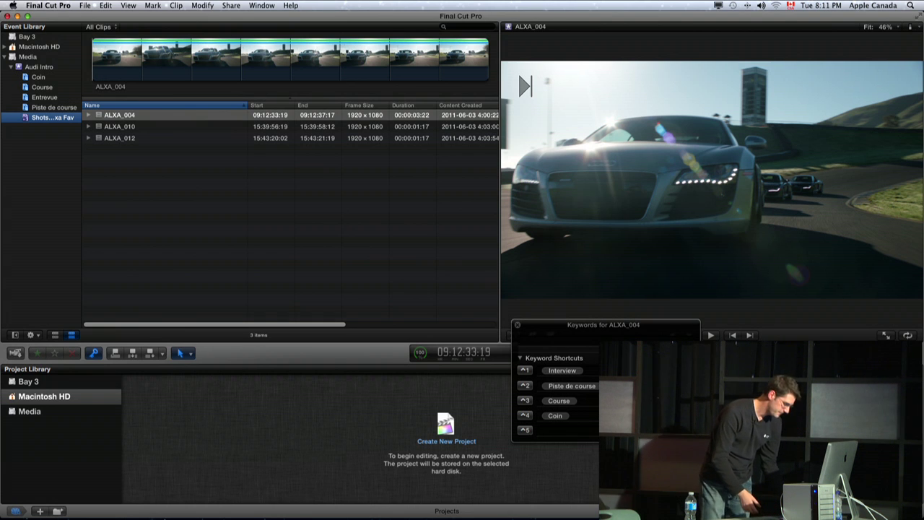
pyautogui.click(443, 27)
# Close the filter without adding rules, show all Audi Intro clips, and collapse ALXA_004's keywords.
pyautogui.click(399, 210)
pyautogui.click(399, 209)
pyautogui.click(518, 187)
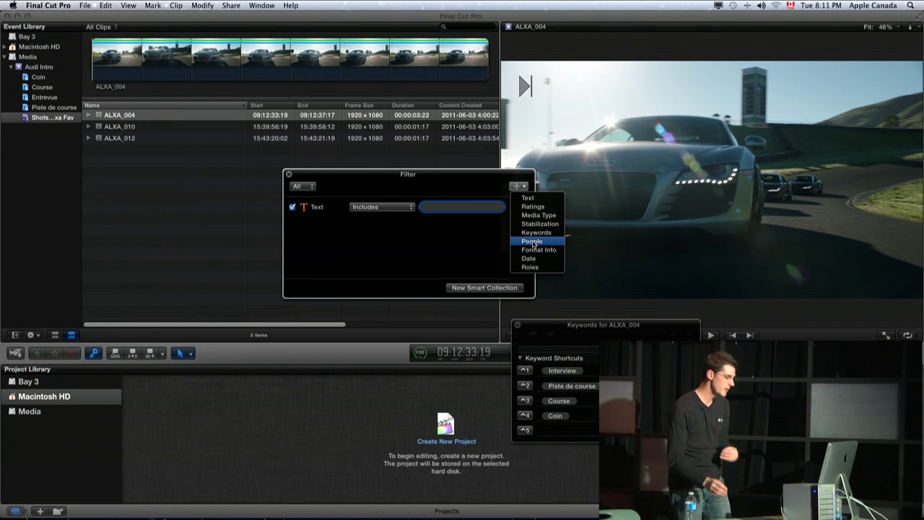
pyautogui.click(291, 175)
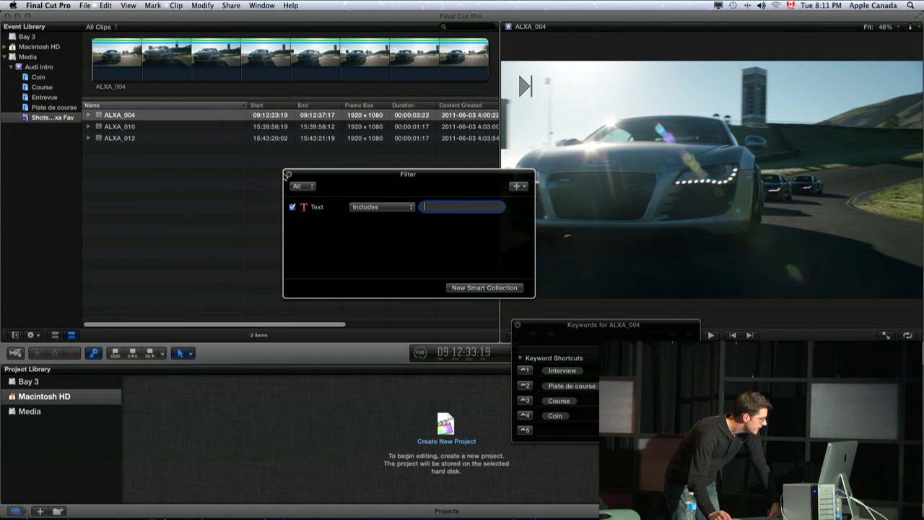
pyautogui.click(288, 175)
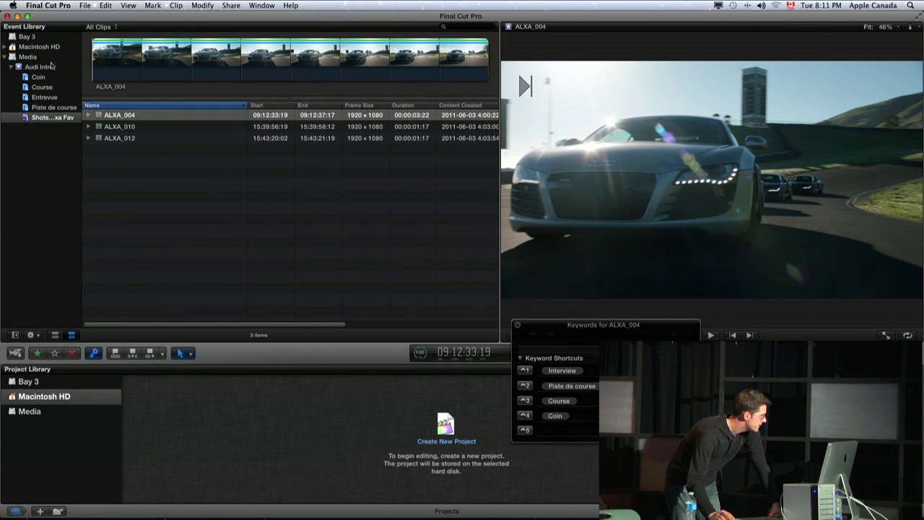
pyautogui.click(52, 66)
pyautogui.click(88, 115)
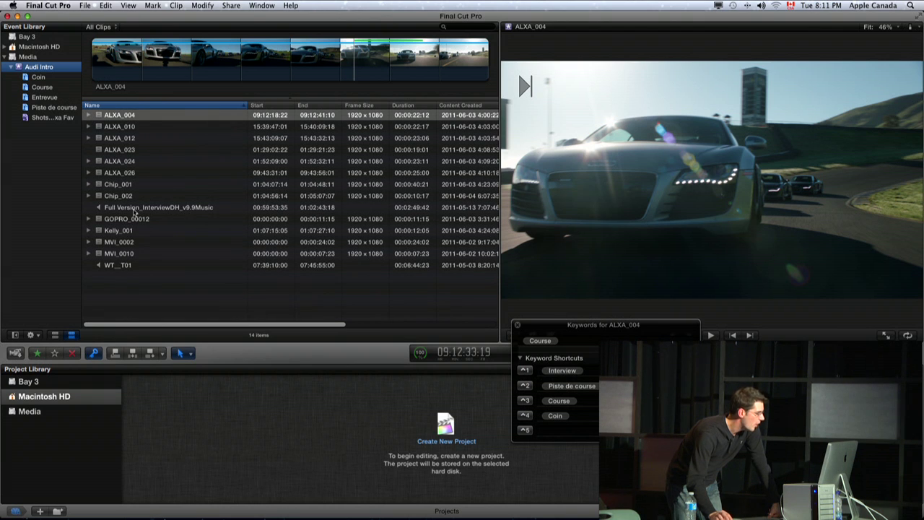
# Analyze Audi Intro to find people and create smart collections, then check background task progress.
pyautogui.rightClick(18, 69)
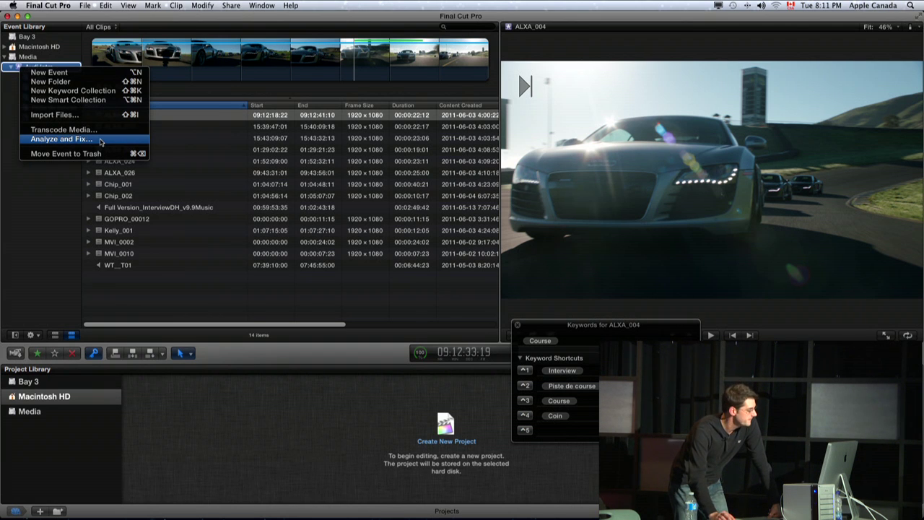
pyautogui.click(100, 142)
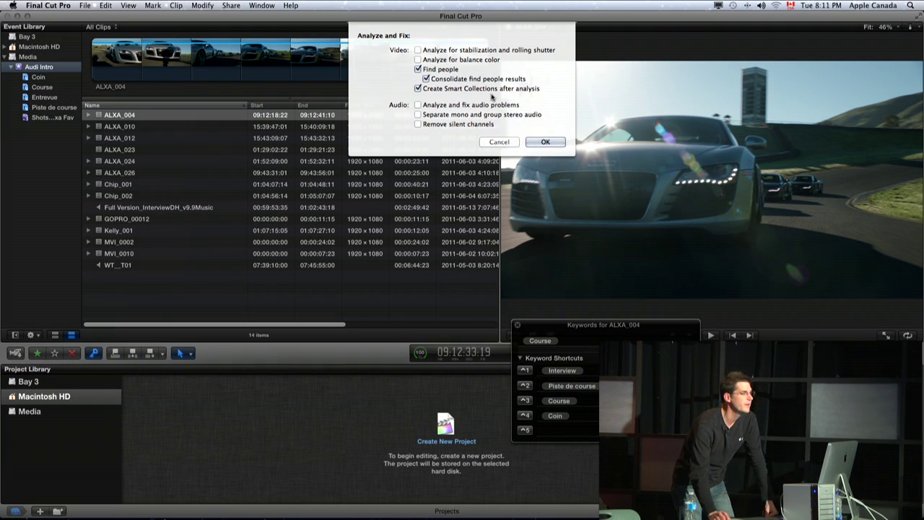
pyautogui.click(542, 142)
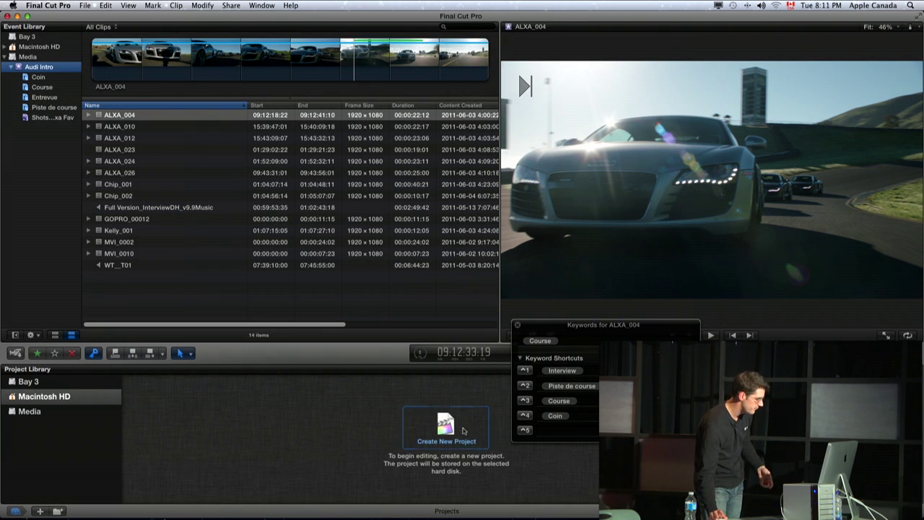
pyautogui.click(517, 326)
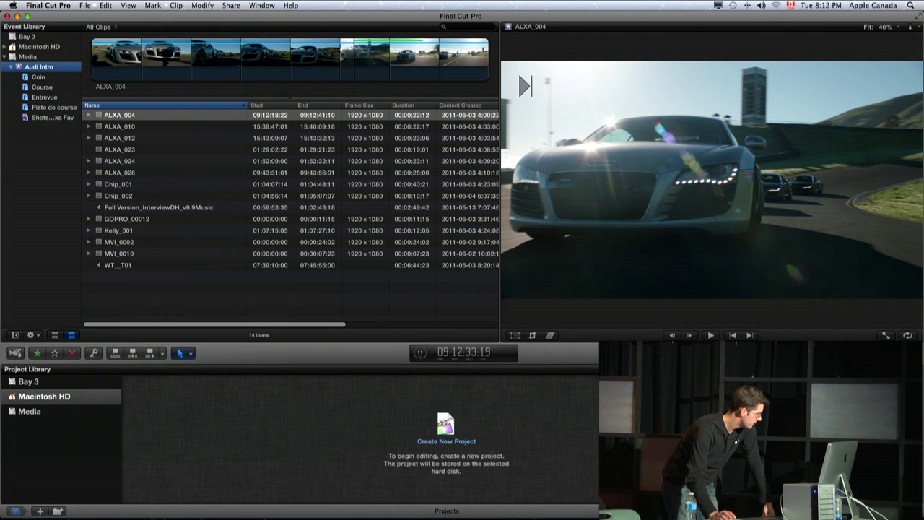
pyautogui.click(419, 353)
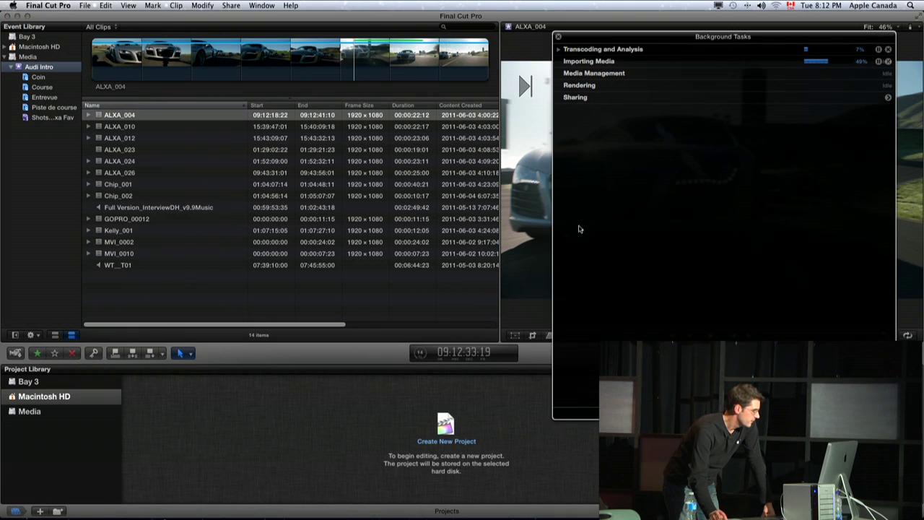
# Check Transcoding and Analysis progress, then refresh Audi Intro and browse People's Medium Shot and One Person collections.
pyautogui.click(559, 50)
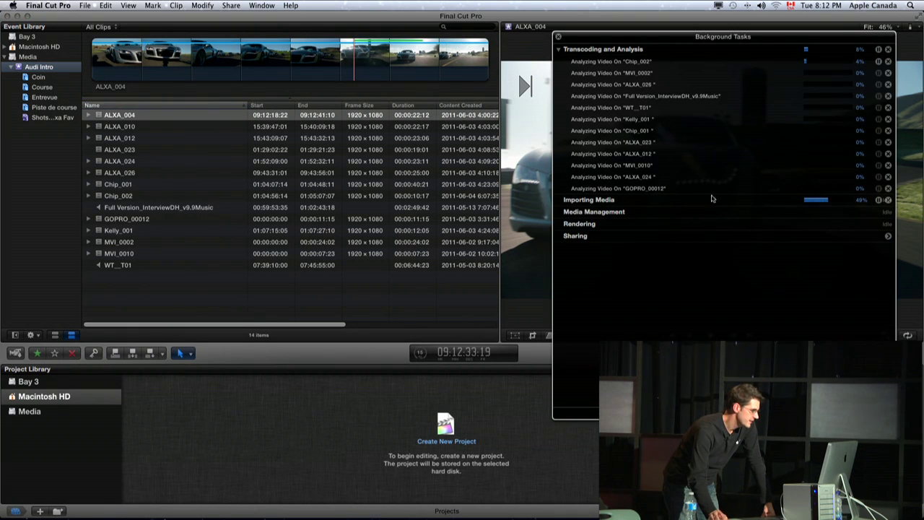
pyautogui.click(558, 37)
pyautogui.click(40, 159)
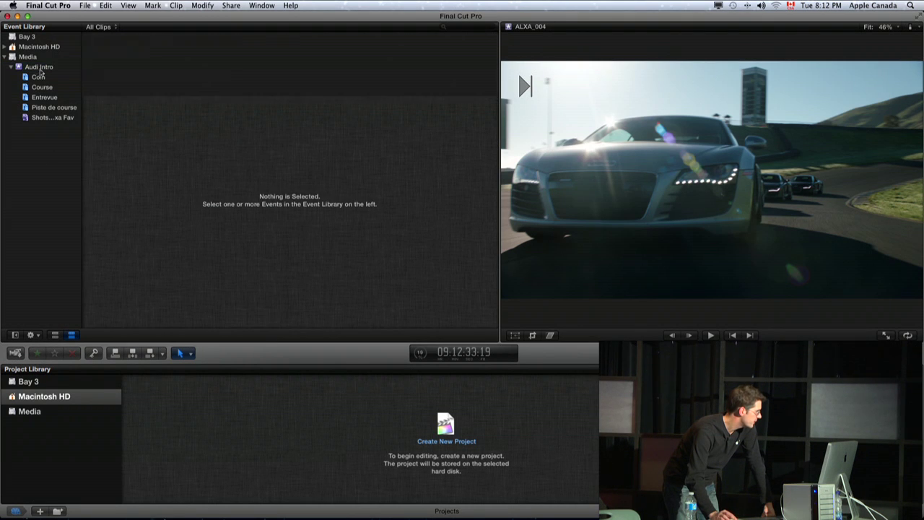
pyautogui.click(39, 67)
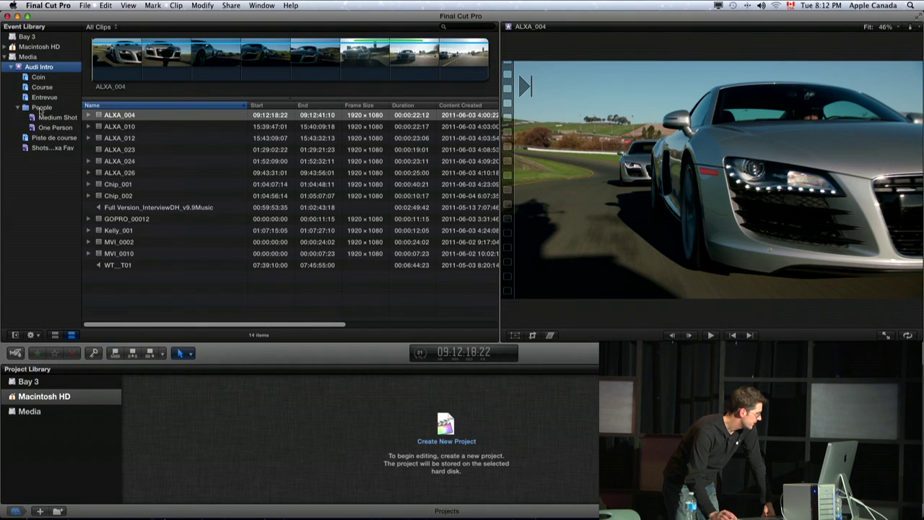
pyautogui.click(44, 108)
pyautogui.click(61, 119)
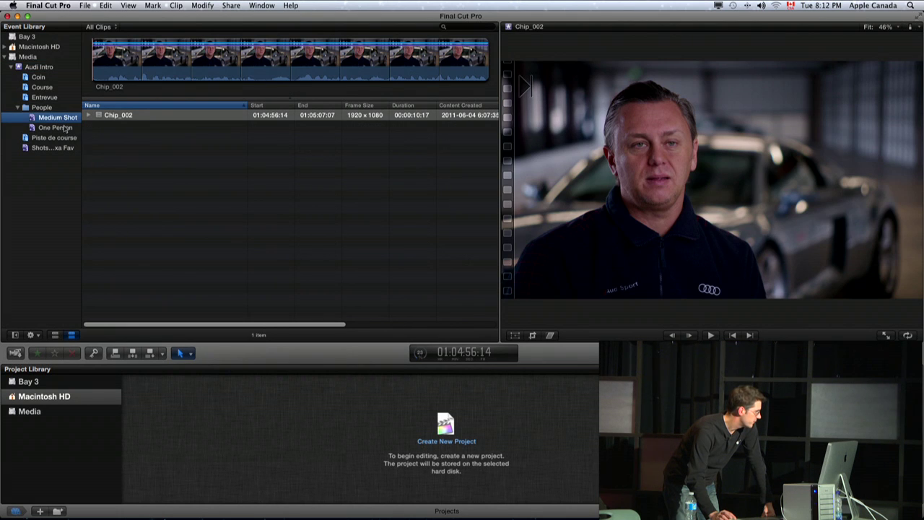
pyautogui.click(62, 128)
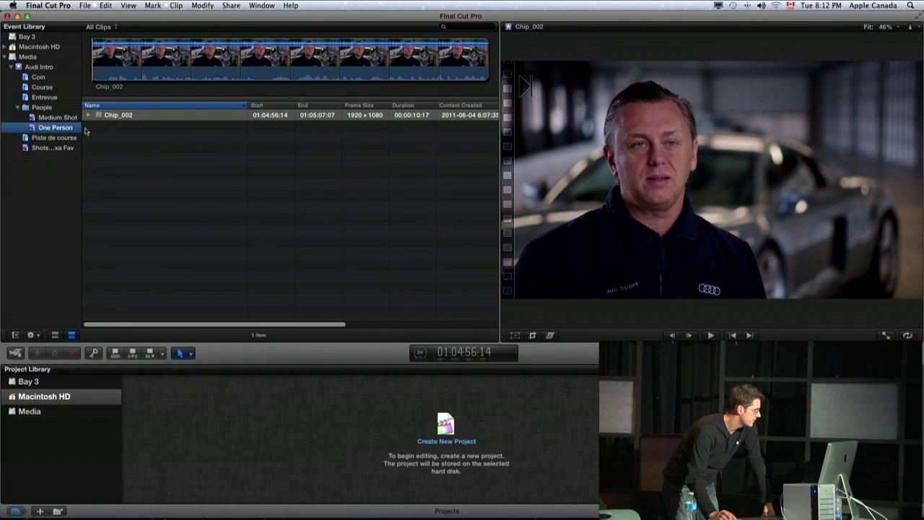
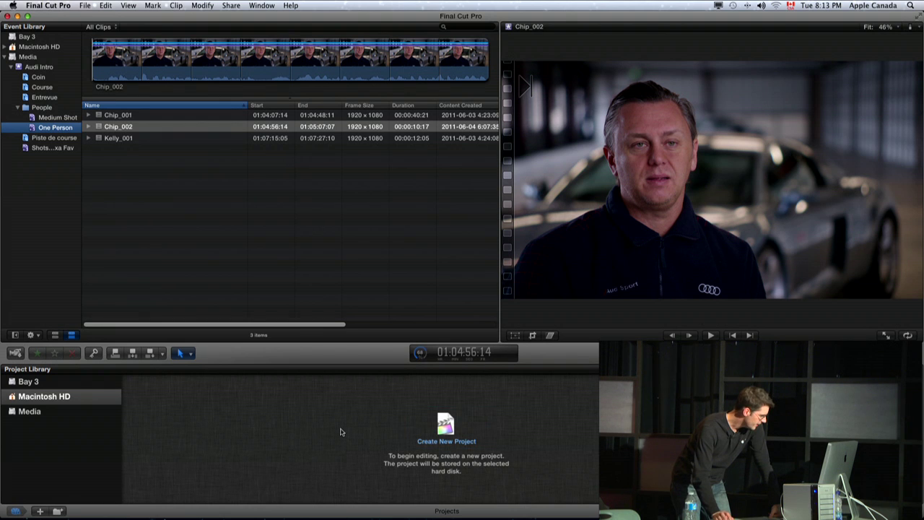
# Enlarge the Project Library pane and choose the Media drive for the new project.
pyautogui.moveTo(351, 357); pyautogui.dragTo(361, 203)
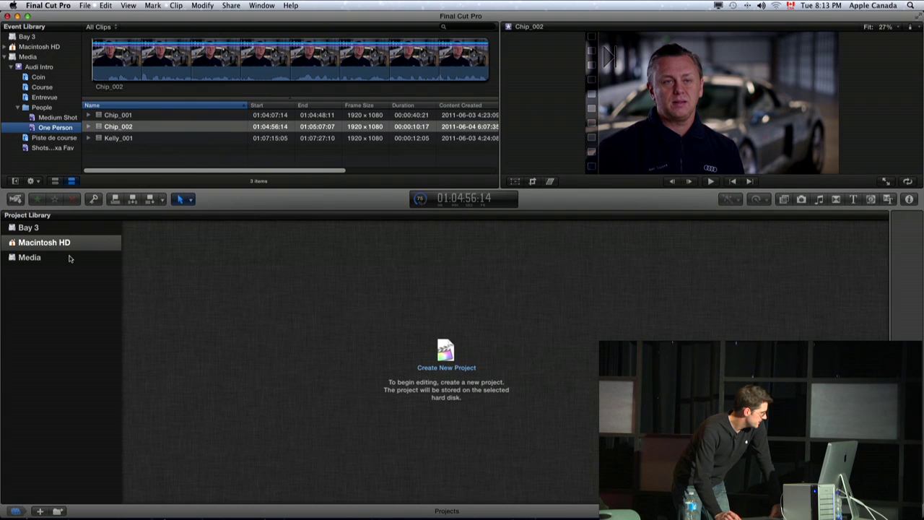
pyautogui.click(70, 258)
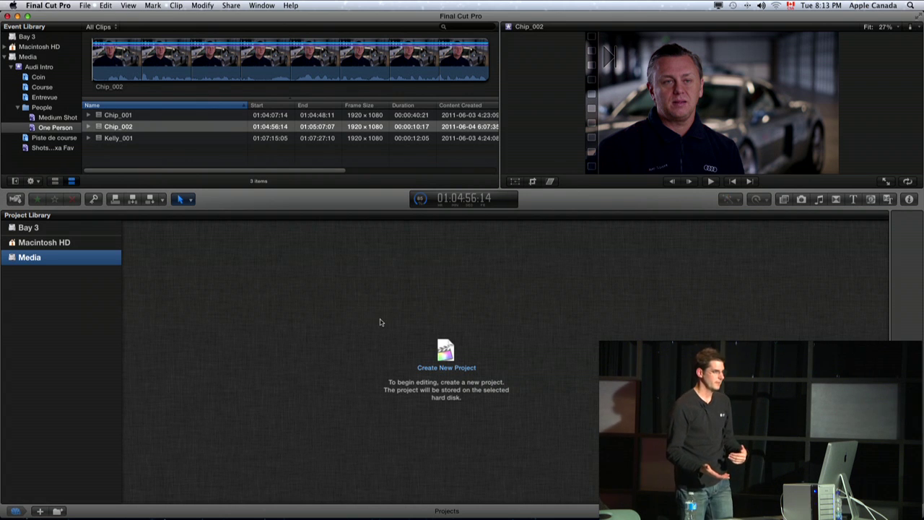
pyautogui.click(430, 349)
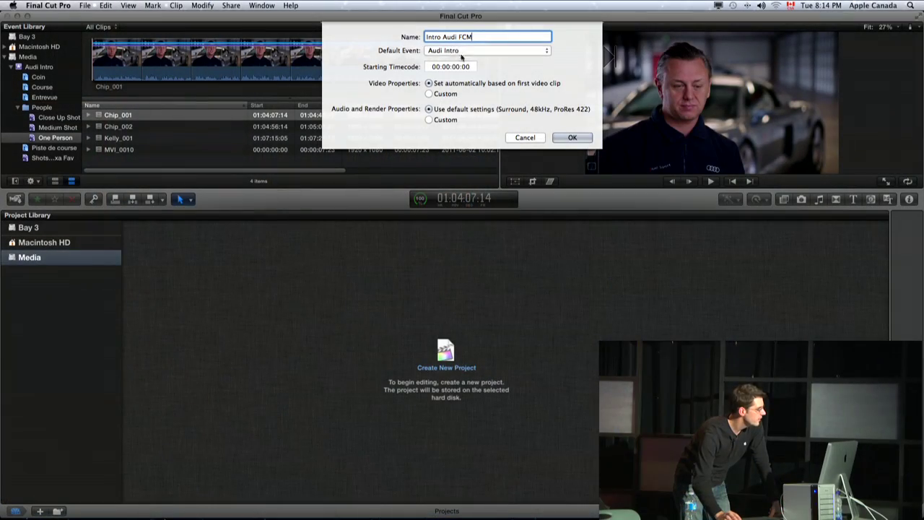
pyautogui.click(477, 50)
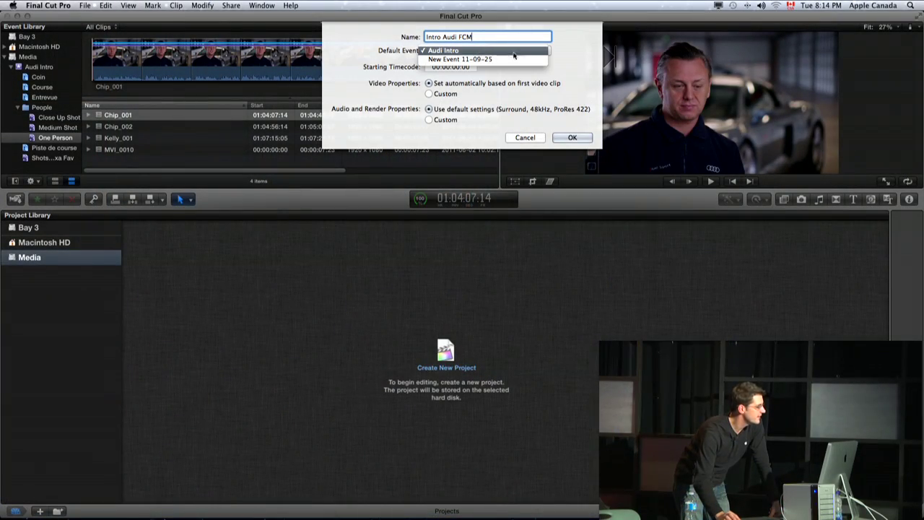
pyautogui.click(514, 52)
pyautogui.click(469, 67)
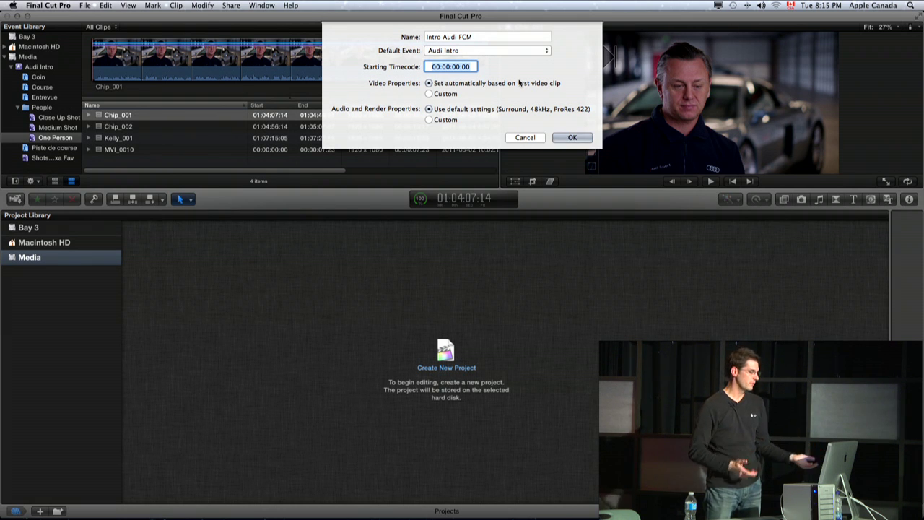
pyautogui.click(449, 99)
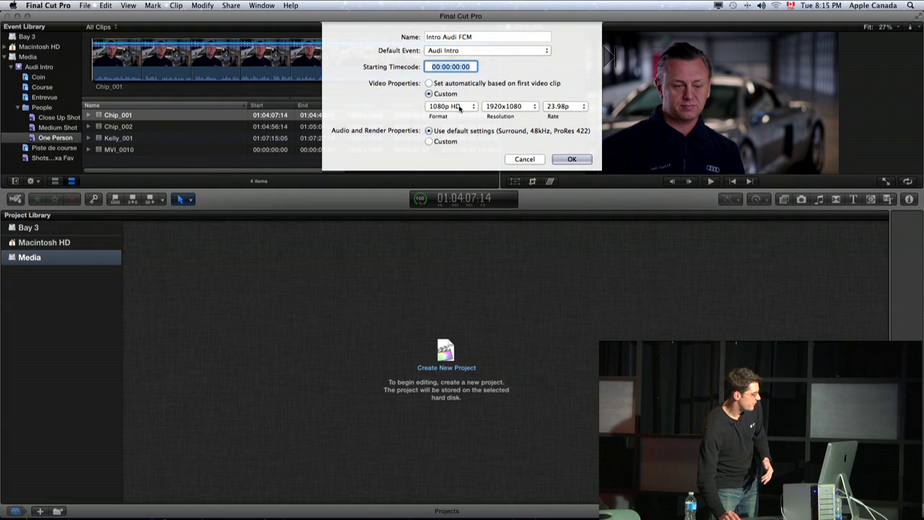
pyautogui.click(459, 108)
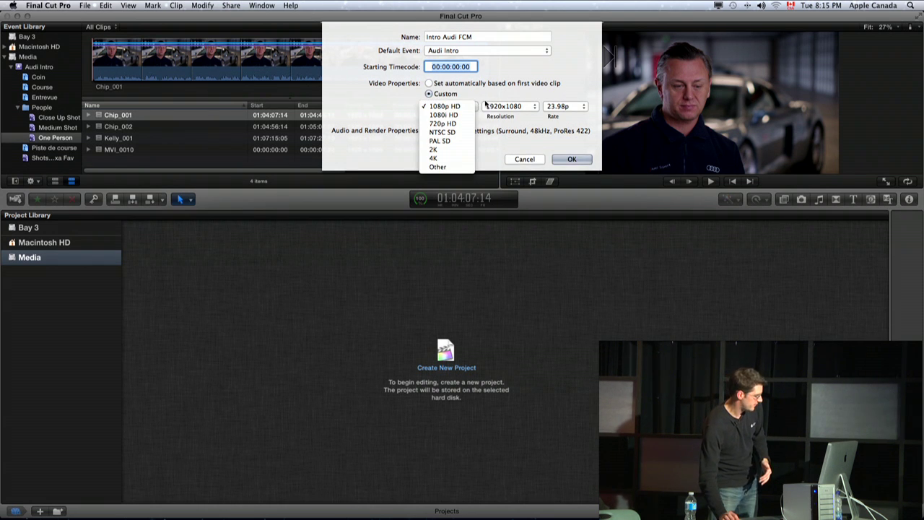
pyautogui.click(488, 104)
pyautogui.click(509, 106)
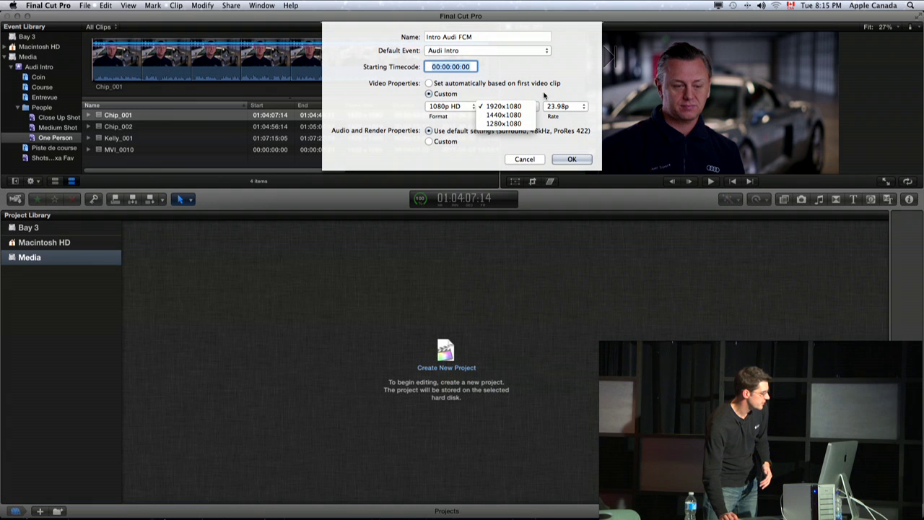
pyautogui.click(564, 109)
pyautogui.click(564, 109)
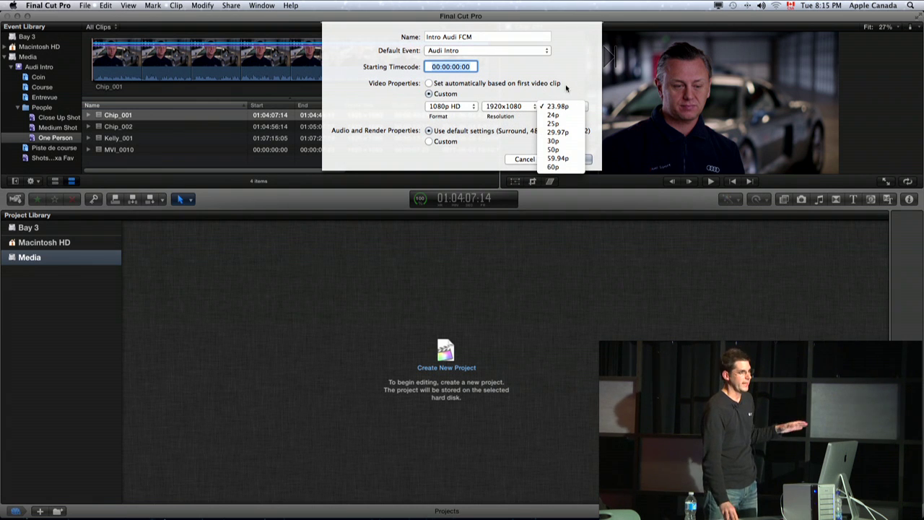
pyautogui.click(569, 83)
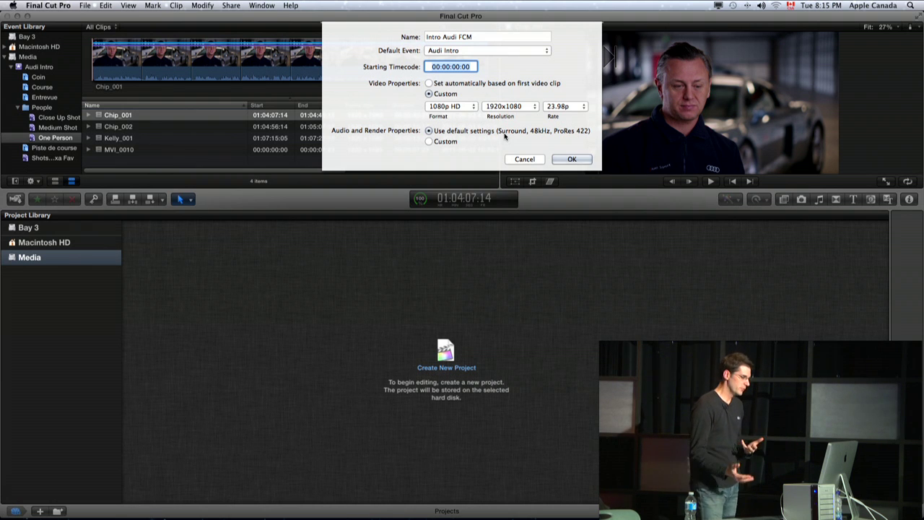
pyautogui.click(456, 142)
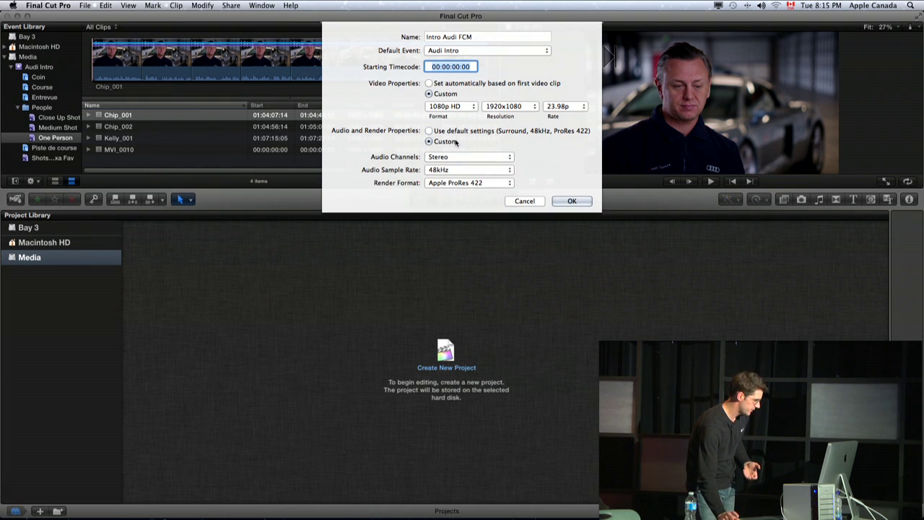
pyautogui.click(466, 157)
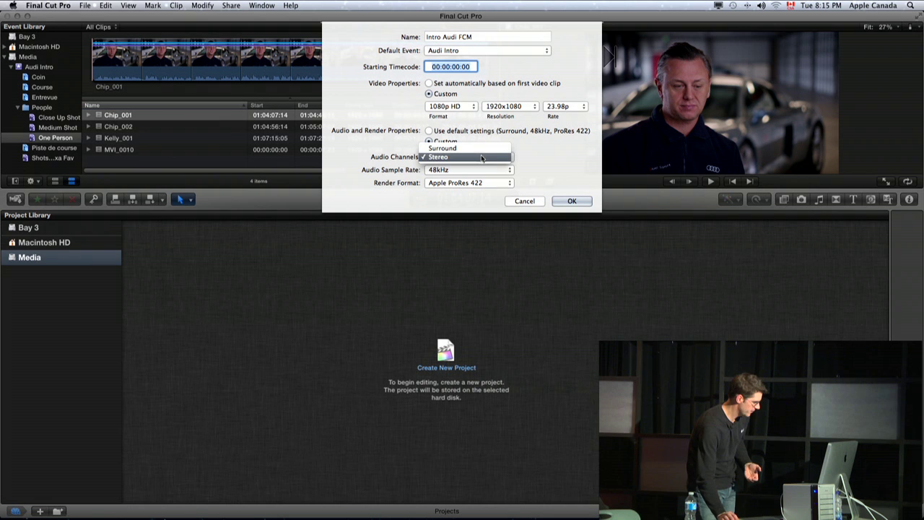
pyautogui.click(482, 158)
pyautogui.click(469, 183)
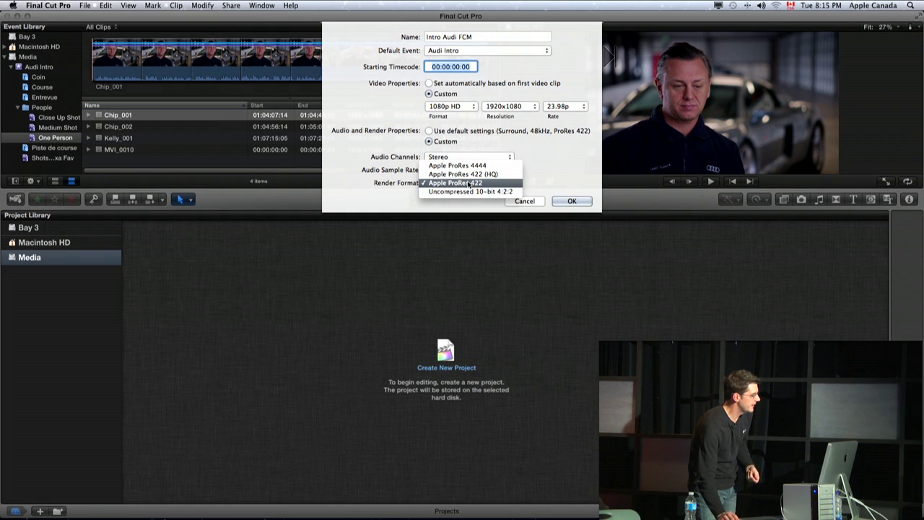
pyautogui.click(553, 166)
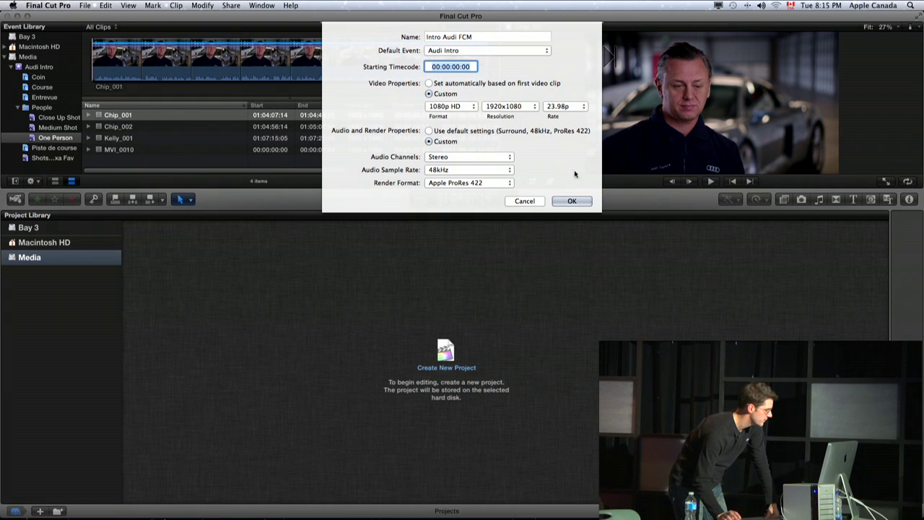
pyautogui.click(470, 84)
pyautogui.click(470, 109)
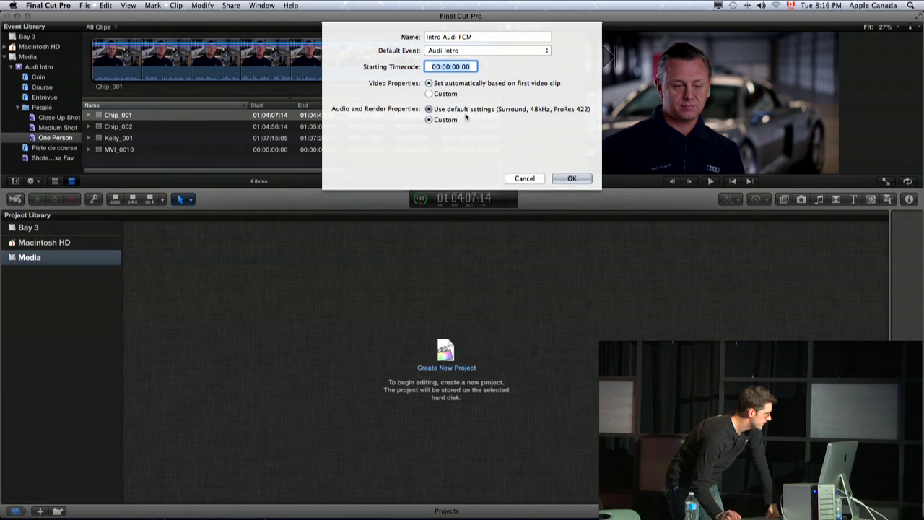
pyautogui.click(572, 138)
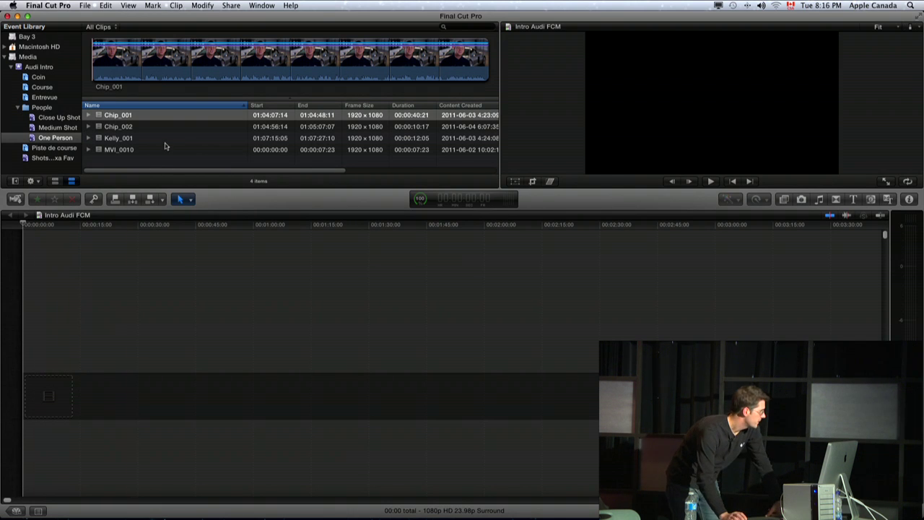
# Load Chip_001 from the Event Browser into the viewer and play it.
pyautogui.click(106, 68)
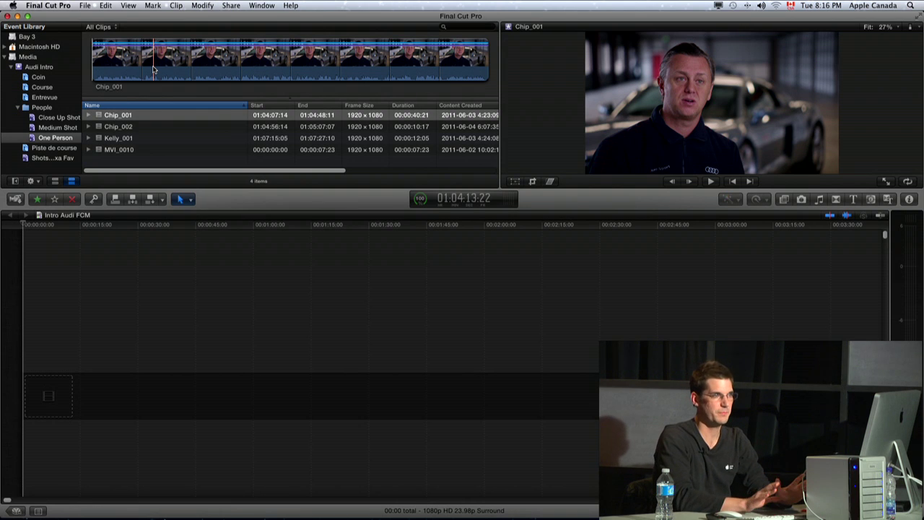
pyautogui.press('space')
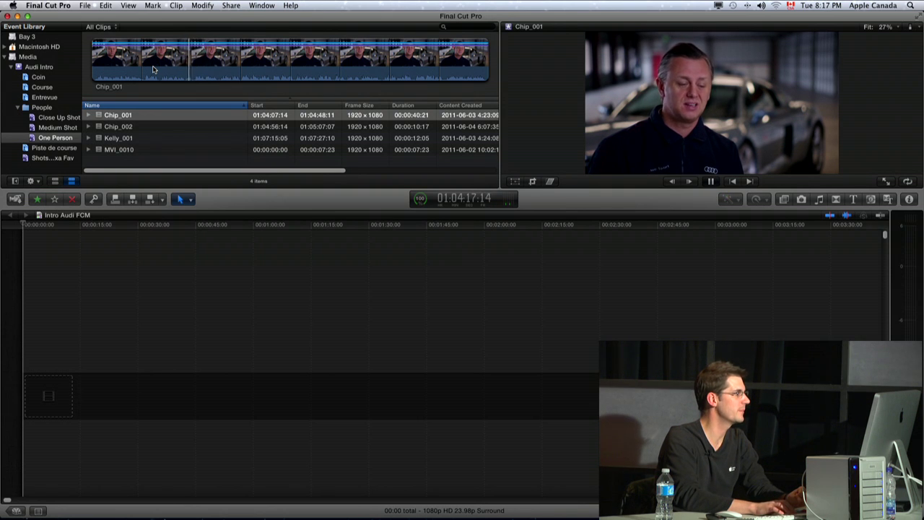
# Review Chip_001 with J, L and K, then mark a roughly 10-second range at its start.
pyautogui.press('j')
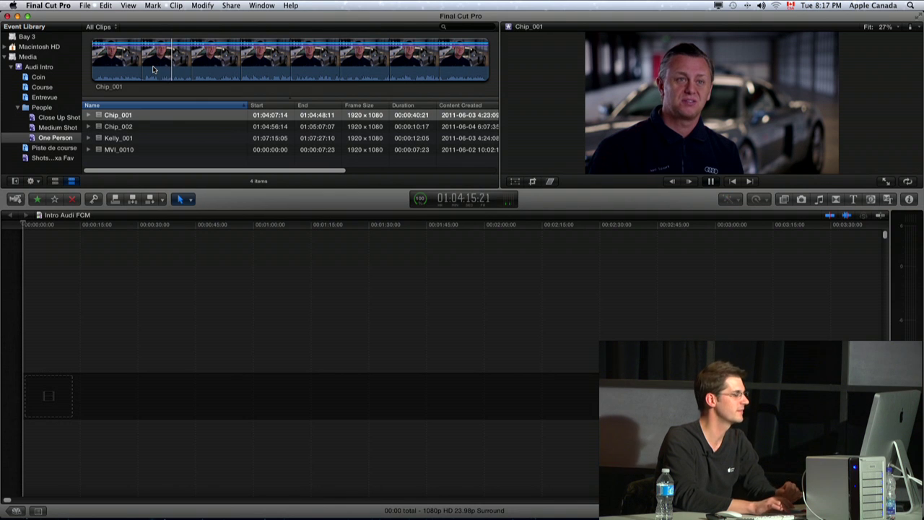
pyautogui.press('l')
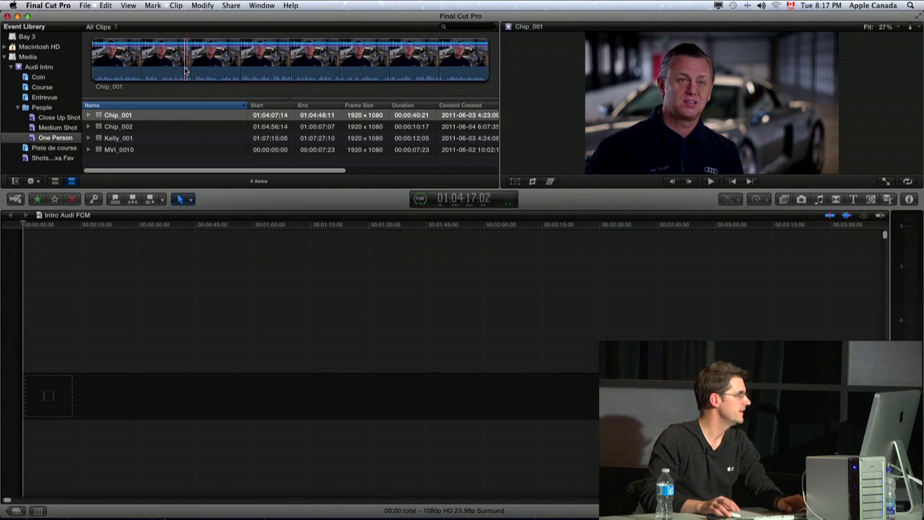
pyautogui.press('k')
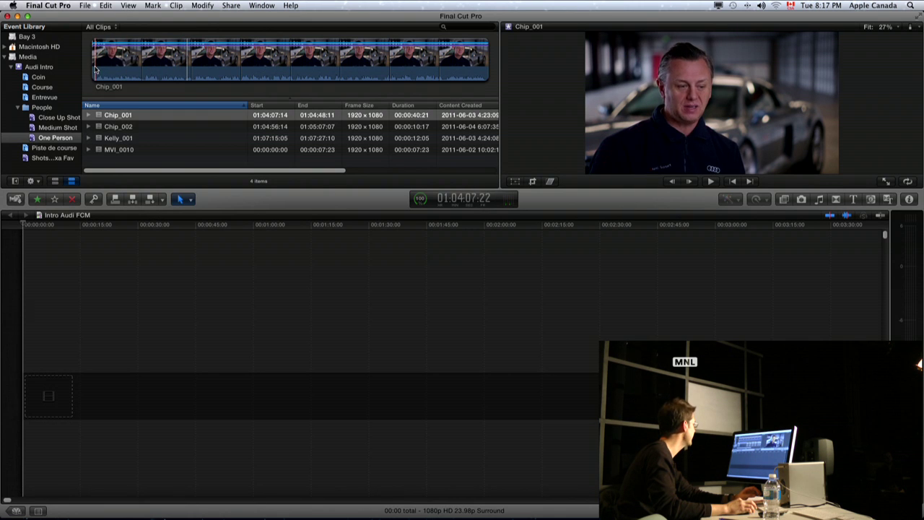
pyautogui.moveTo(95, 69)
pyautogui.mouseDown()
pyautogui.moveTo(208, 68)
pyautogui.moveTo(178, 68)
pyautogui.mouseUp()
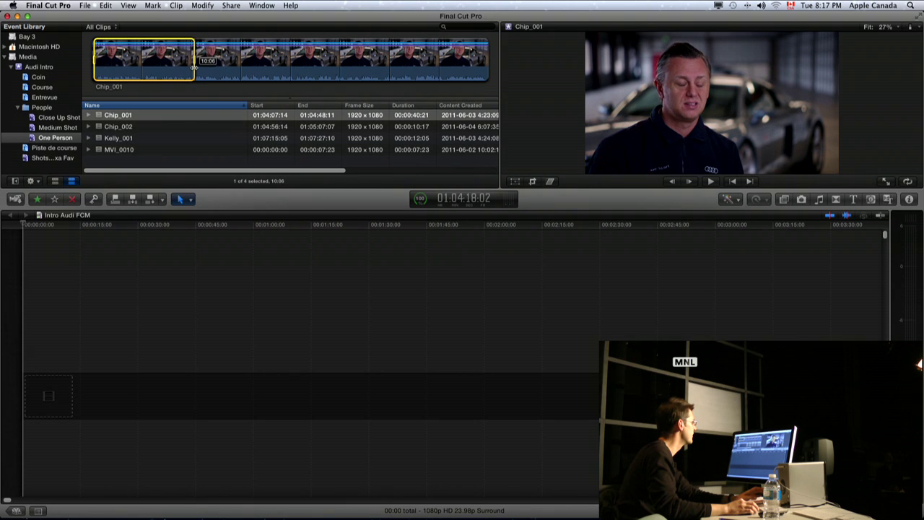
pyautogui.moveTo(194, 68); pyautogui.dragTo(195, 67)
# Play the marked range and trim its end so the Chip_001 selection runs 9:14.
pyautogui.press('space')
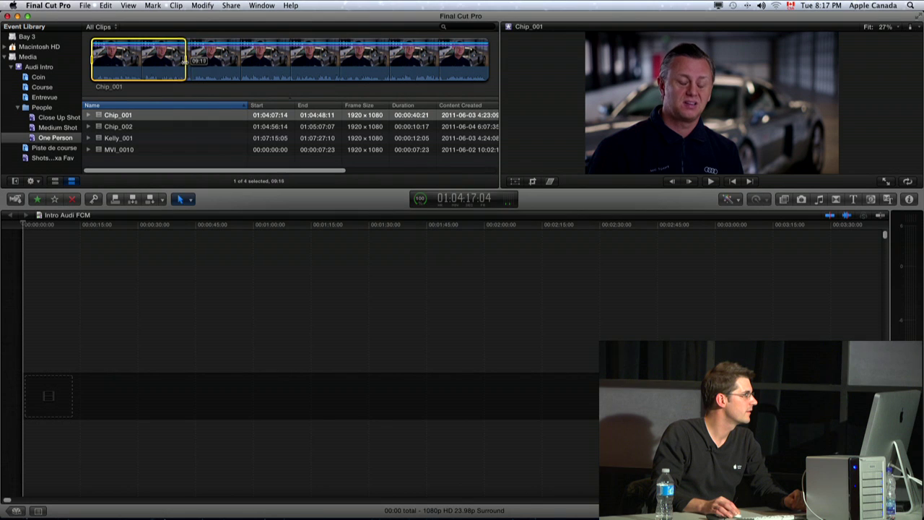
pyautogui.moveTo(185, 62); pyautogui.dragTo(185, 62)
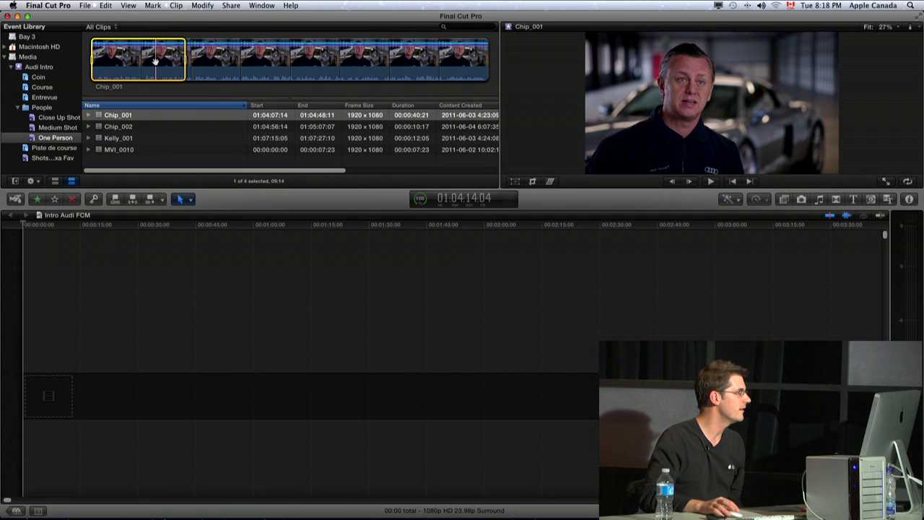
pyautogui.moveTo(141, 154); pyautogui.dragTo(395, 383)
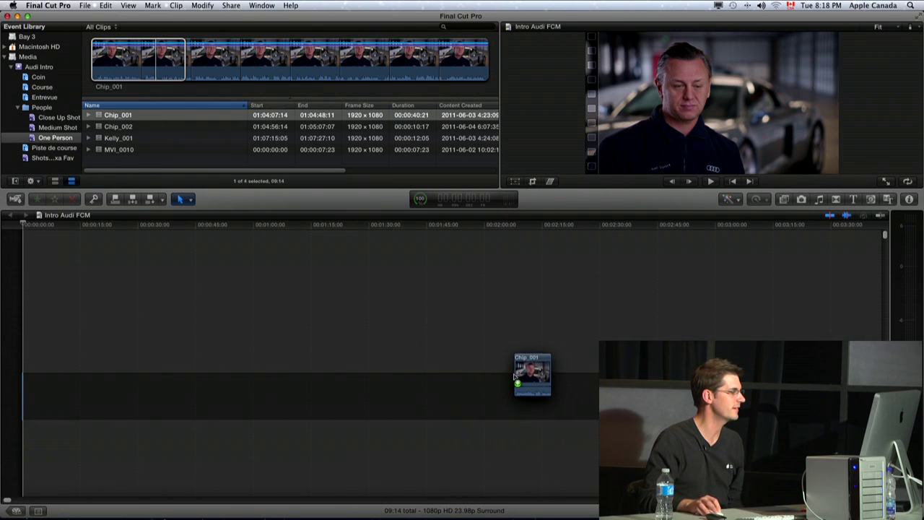
# Drop the 9:14 Chip_001 range at the start of the Intro Audi FCM timeline.
pyautogui.moveTo(395, 383); pyautogui.dragTo(507, 376)
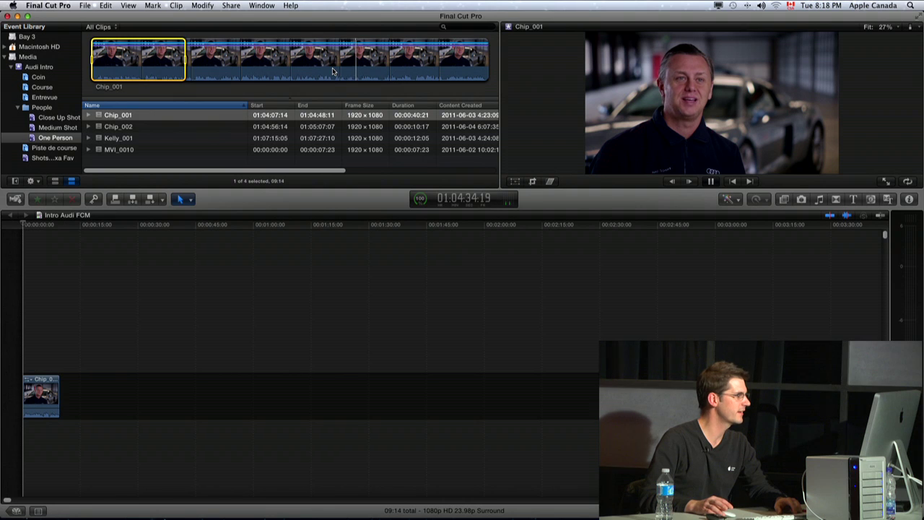
pyautogui.press('space')
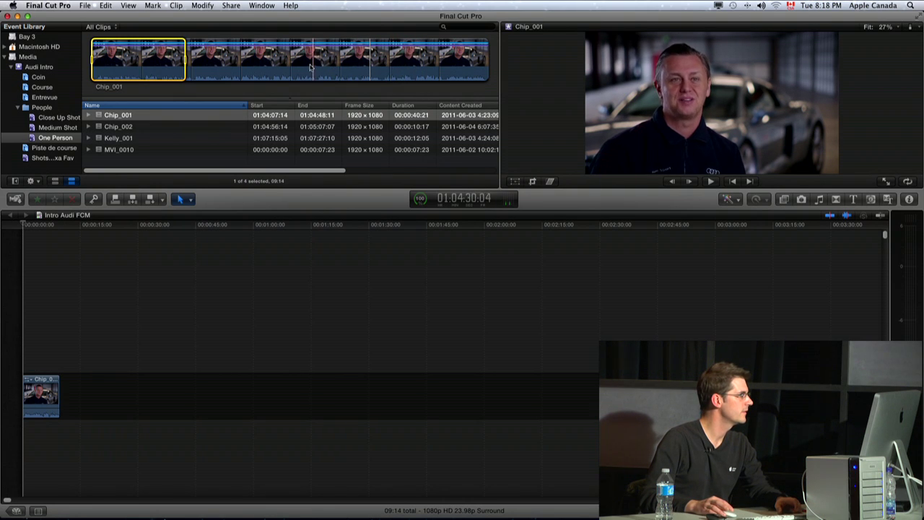
# Append a 2-second Chip_002 range after Chip_001, making the timeline 11:14, then select Kelly_001.
pyautogui.press('space')
pyautogui.click(124, 127)
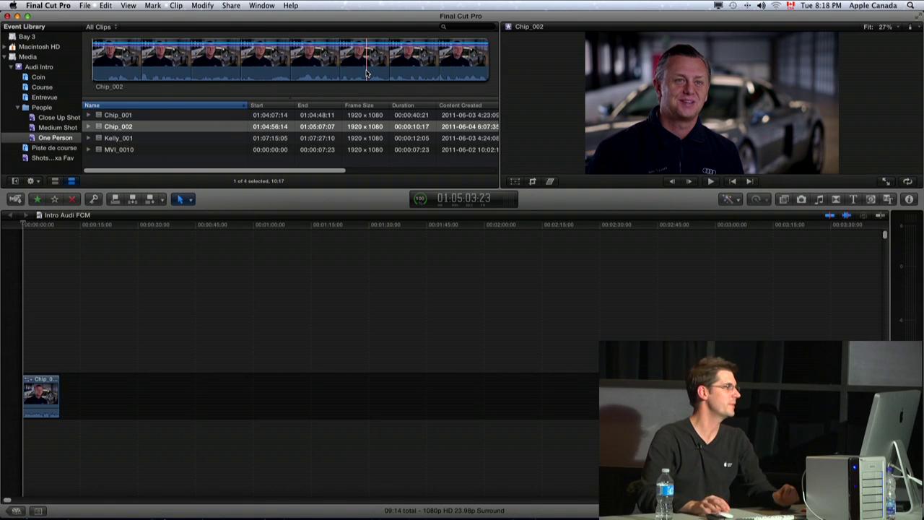
pyautogui.moveTo(366, 73); pyautogui.dragTo(294, 72)
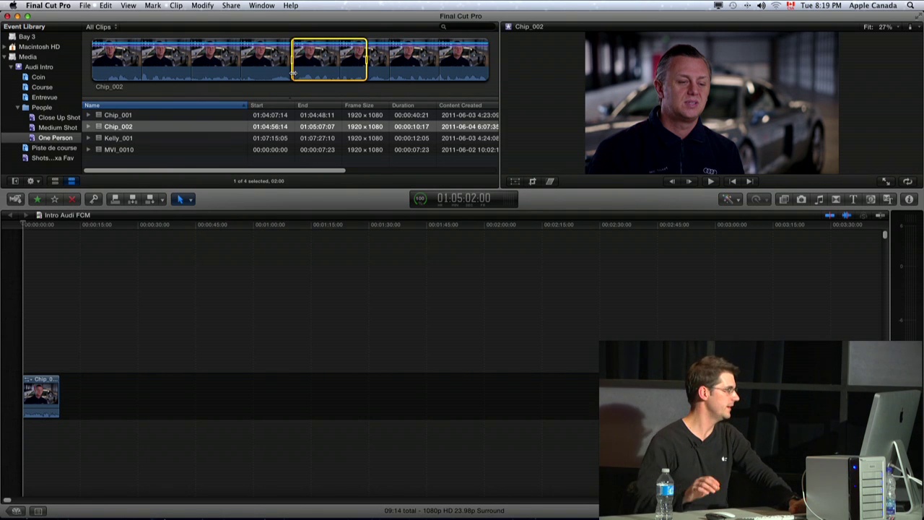
pyautogui.press('e')
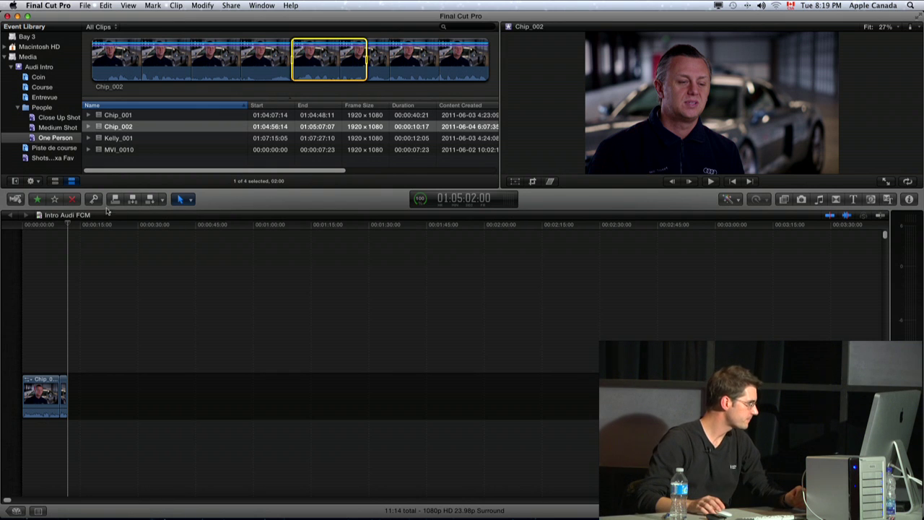
pyautogui.click(123, 137)
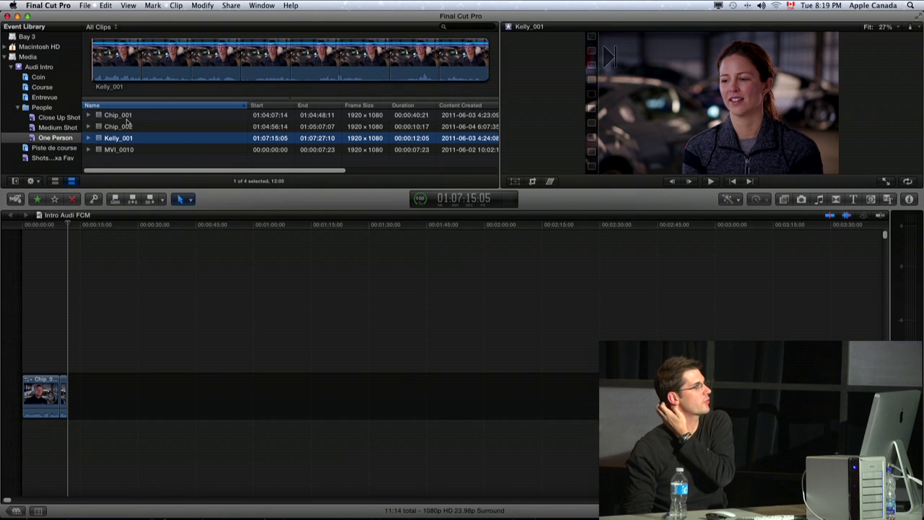
# Append the whole Kelly_001 clip to reach 21:20, and zoom the timeline so clips fill it.
pyautogui.click(156, 57)
pyautogui.press('e')
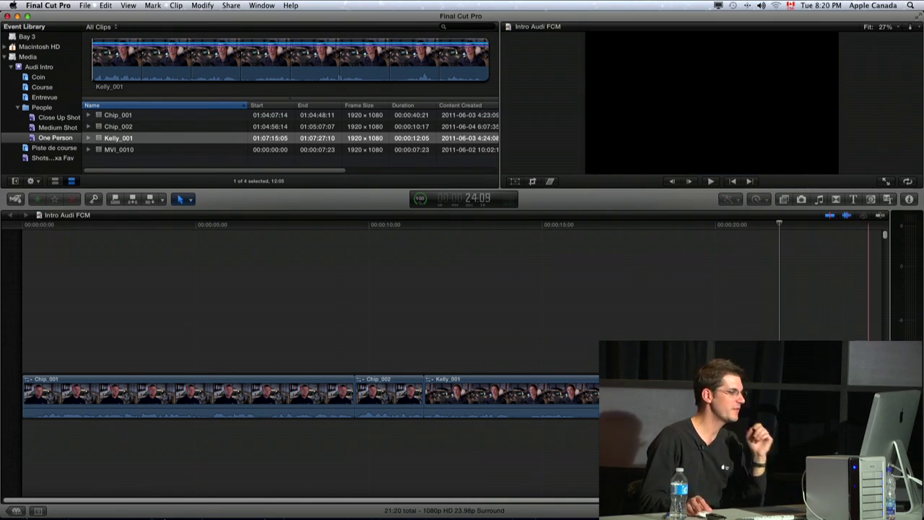
pyautogui.press('super+minus')
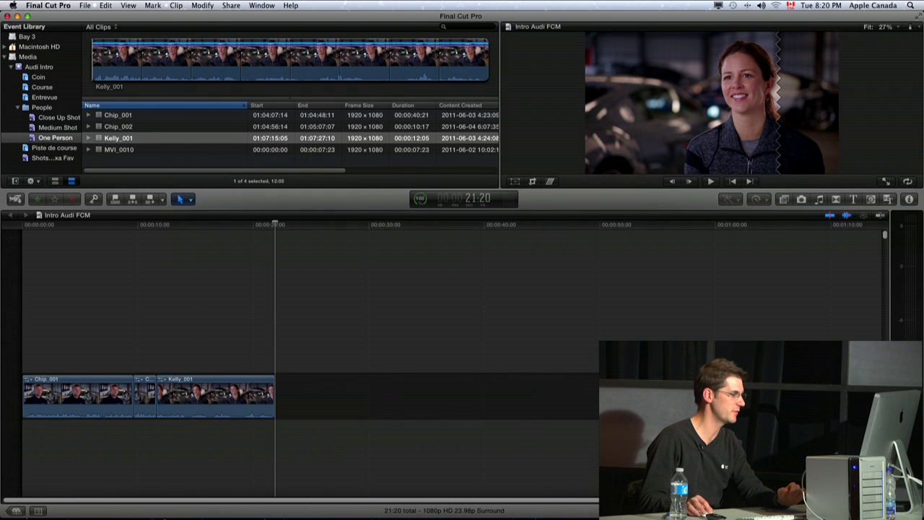
pyautogui.press('super+equal')
pyautogui.press('super+minus')
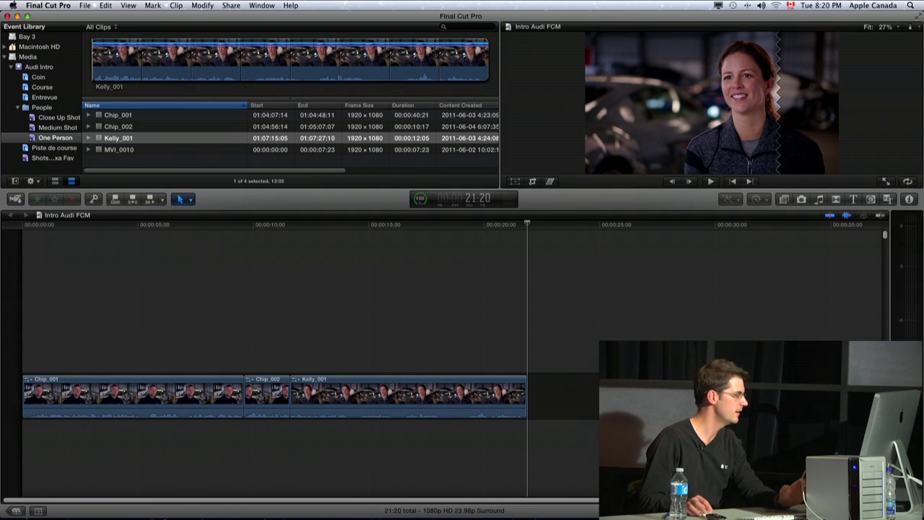
pyautogui.press('super+equal')
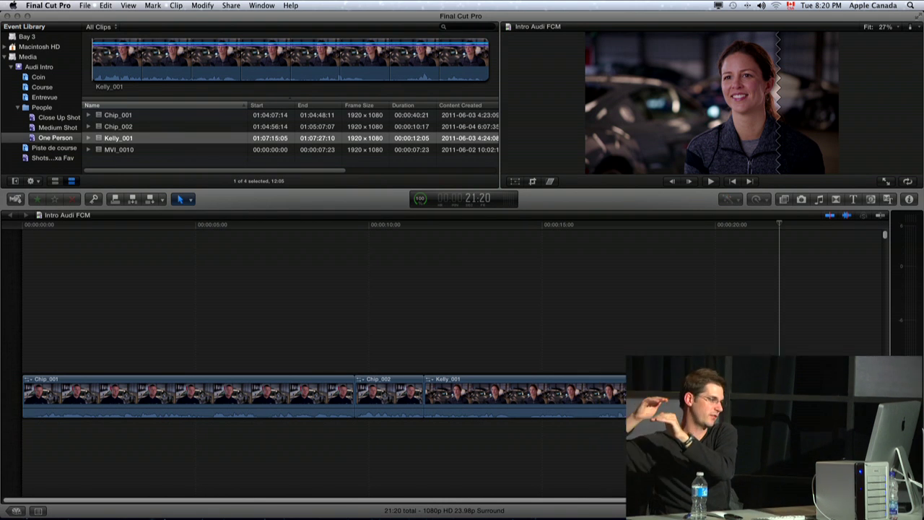
pyautogui.click(870, 511)
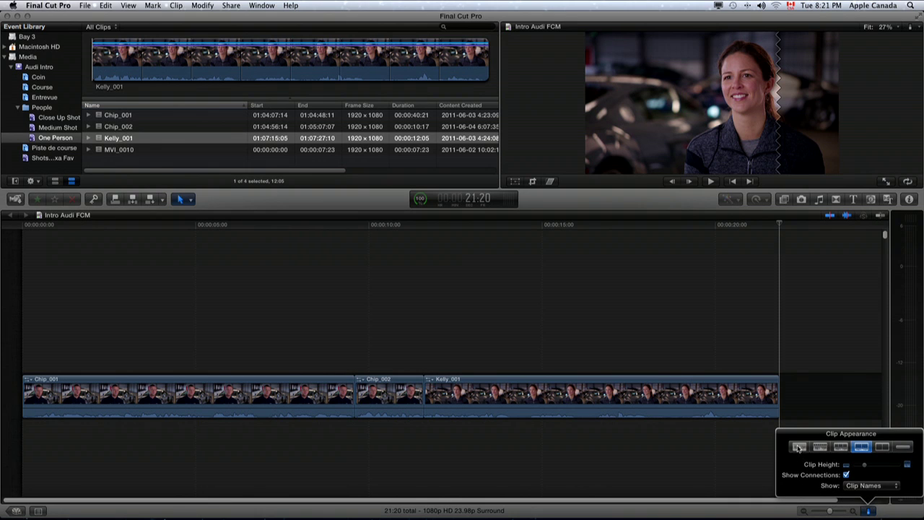
# Set timeline clip appearance to small filmstrips above larger audio waveforms.
pyautogui.click(882, 449)
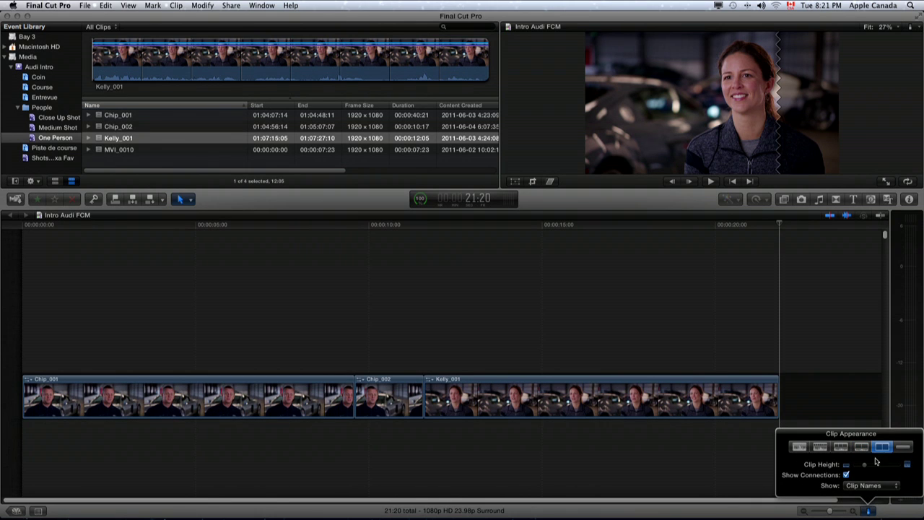
pyautogui.click(799, 447)
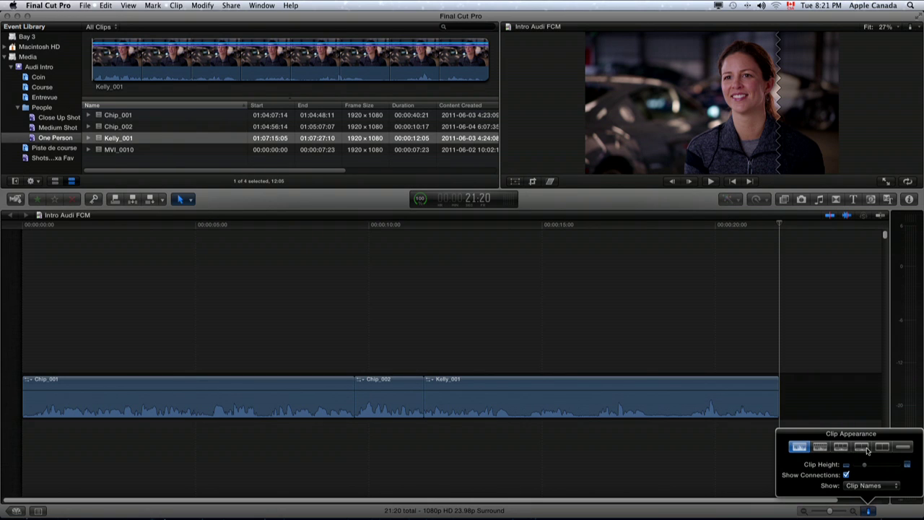
pyautogui.click(842, 447)
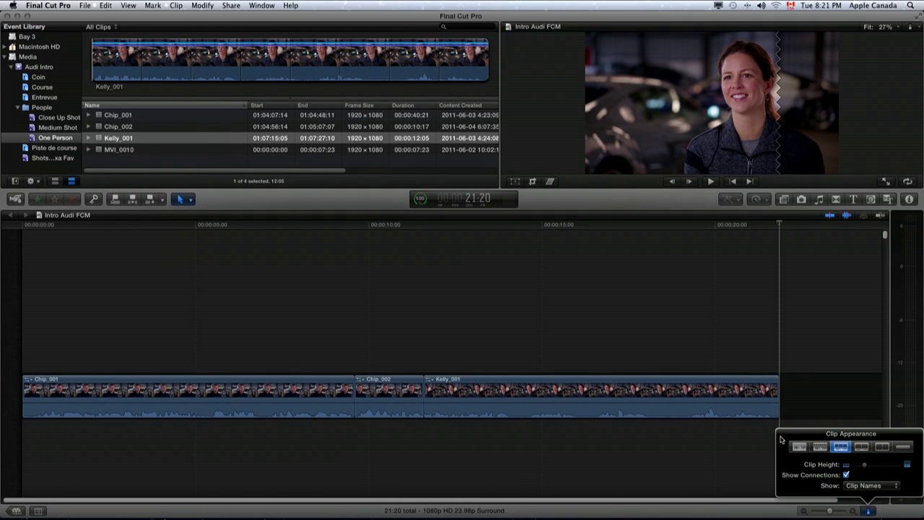
pyautogui.press('Escape')
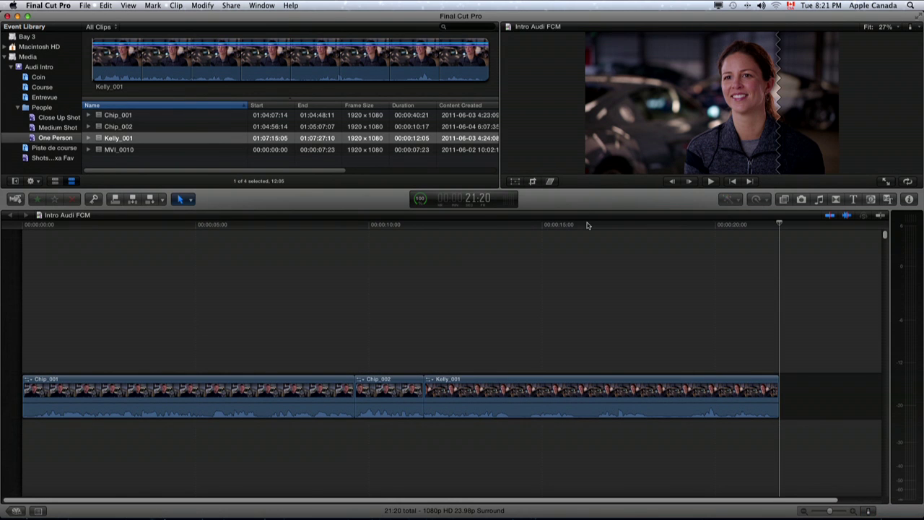
# Step the playhead through the timeline's edits and play it forward from the start.
pyautogui.press('Up')
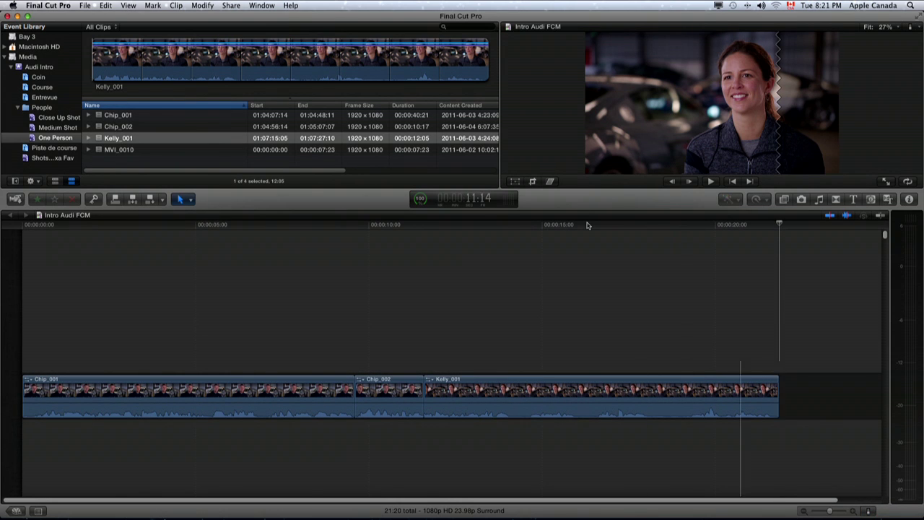
pyautogui.press('Up')
pyautogui.press('End')
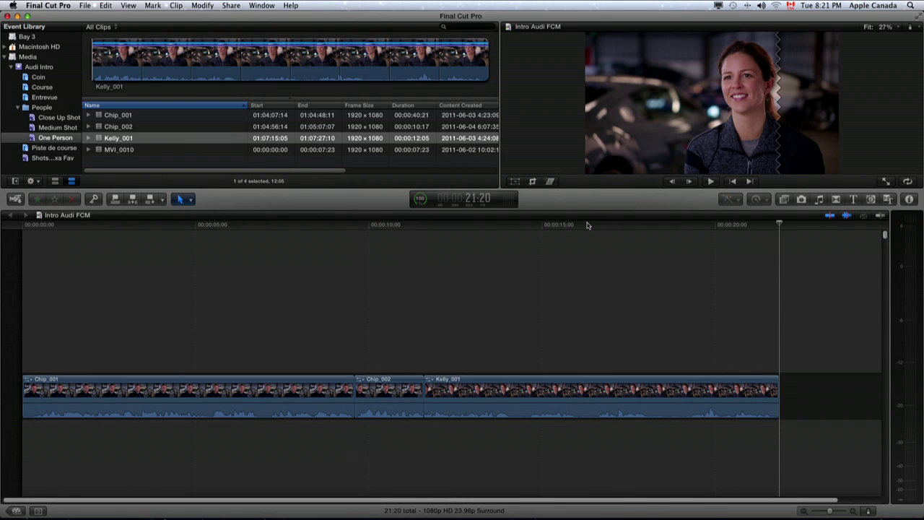
pyautogui.press('Up')
pyautogui.press('Up')
pyautogui.press('Up')
pyautogui.press('l')
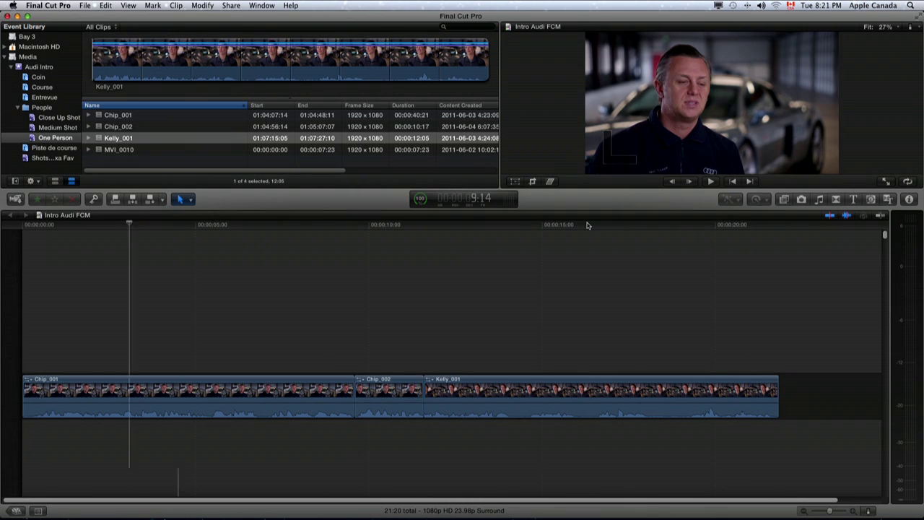
pyautogui.press('Down')
pyautogui.press('Down')
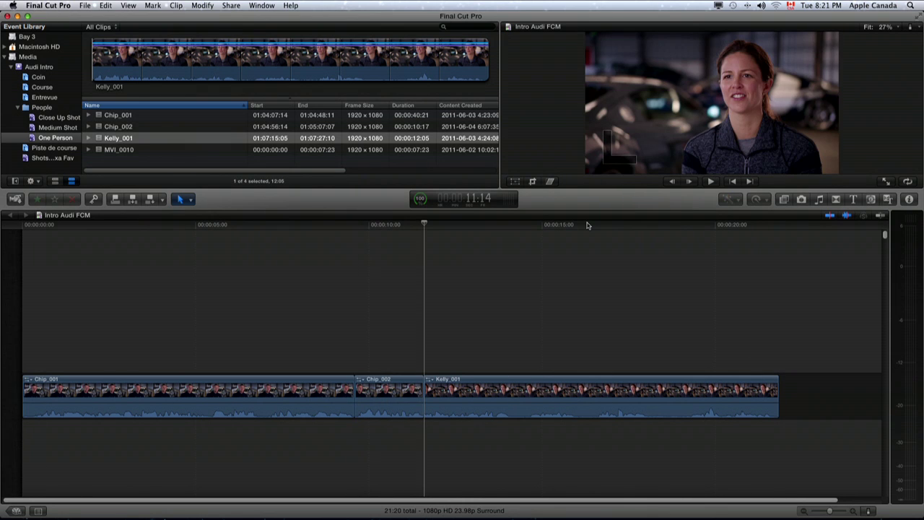
# Show the Course event's clips as filmstrips, then trial-insert MVI_0002 and undo it.
pyautogui.click(26, 86)
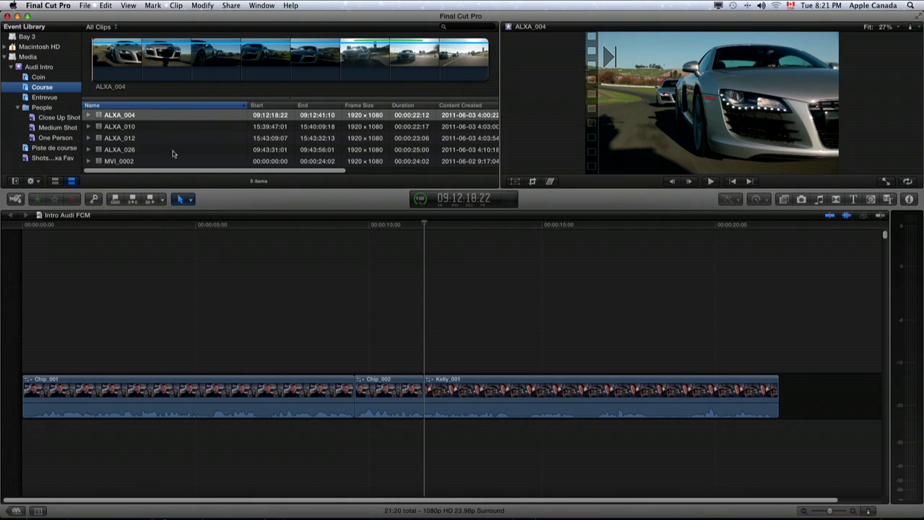
pyautogui.click(56, 182)
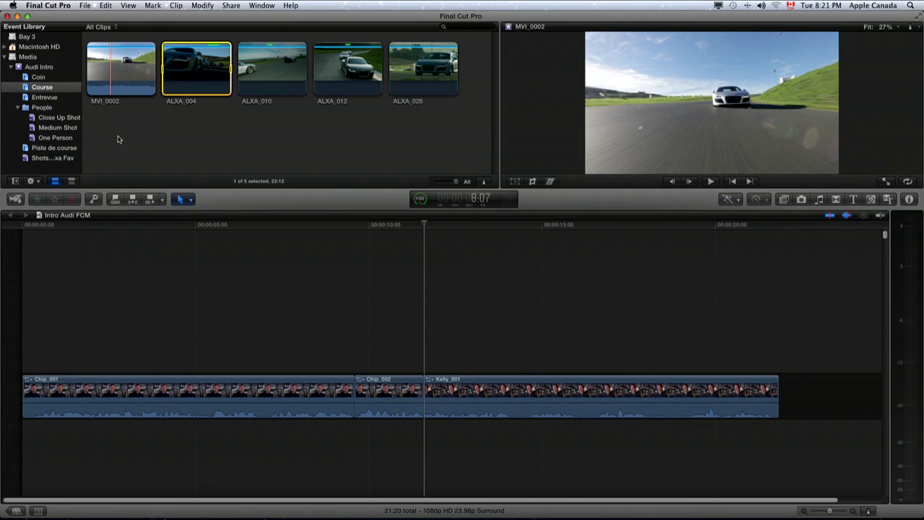
pyautogui.click(132, 90)
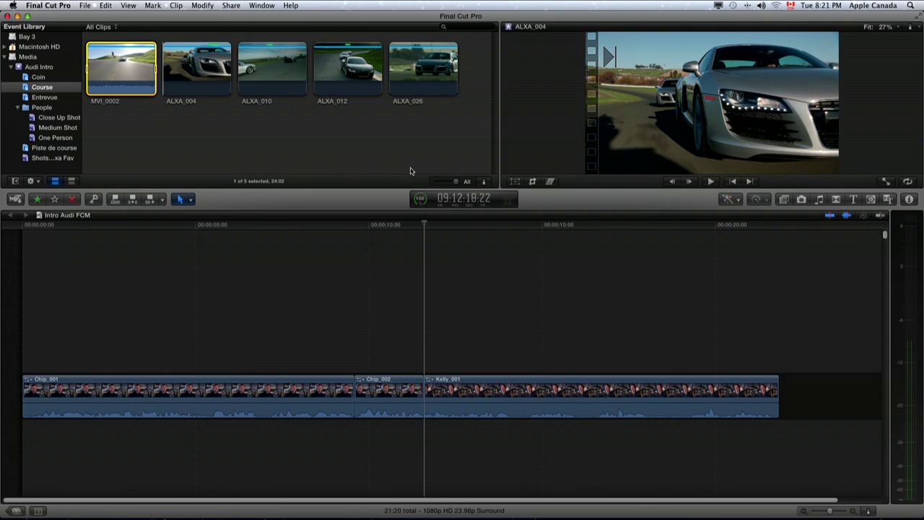
pyautogui.press('XF86AudioRaiseVolume')
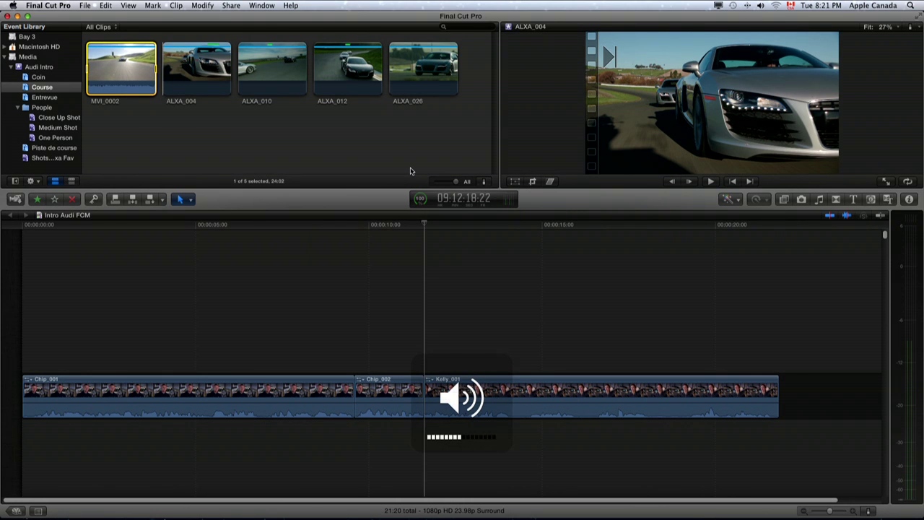
pyautogui.press('w')
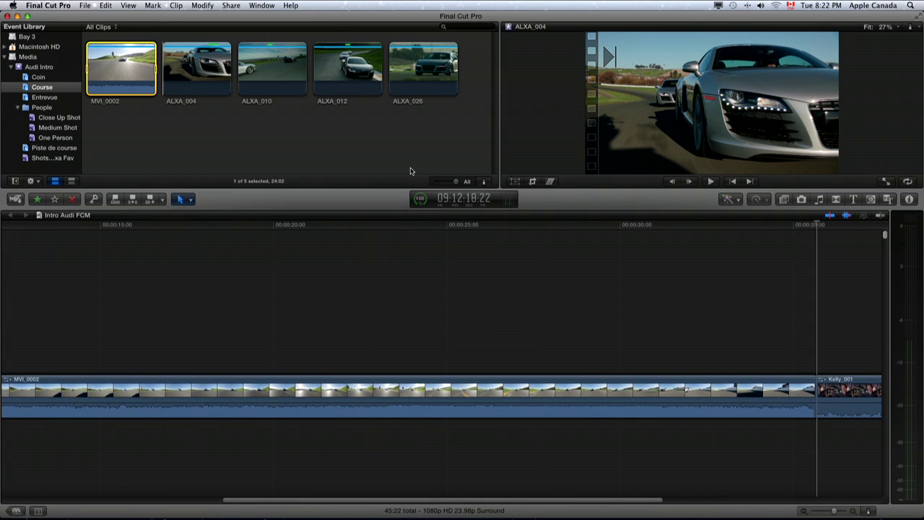
pyautogui.press('super+z')
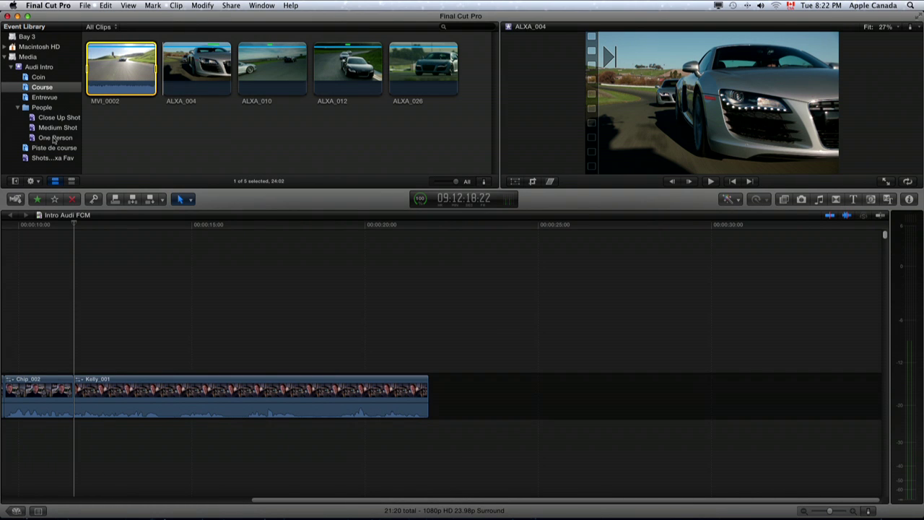
# Open the Shots…xa Fav event holding ALXA_004, ALXA_010 and ALXA_012.
pyautogui.click(55, 148)
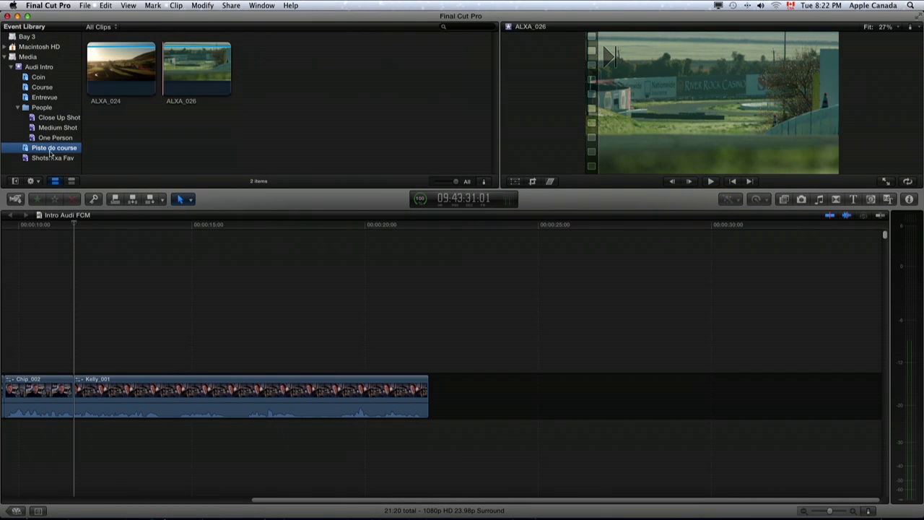
pyautogui.click(45, 86)
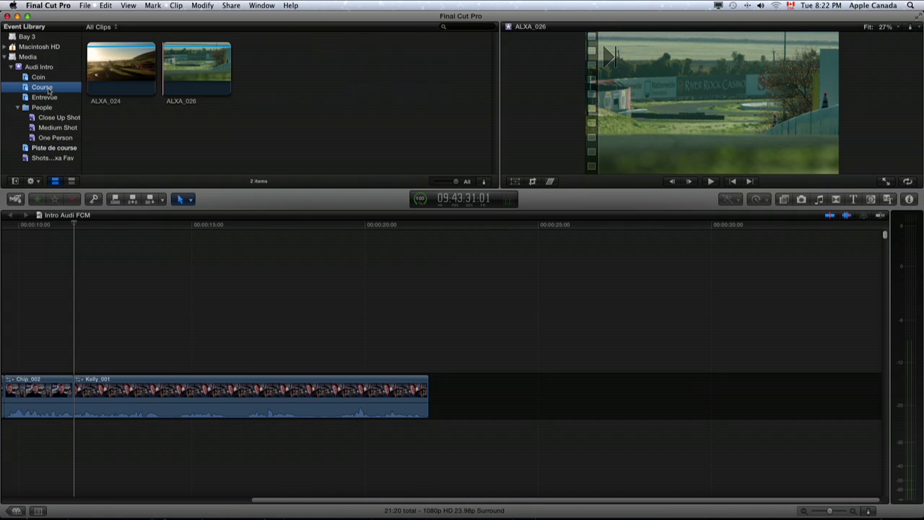
pyautogui.click(53, 148)
pyautogui.click(46, 157)
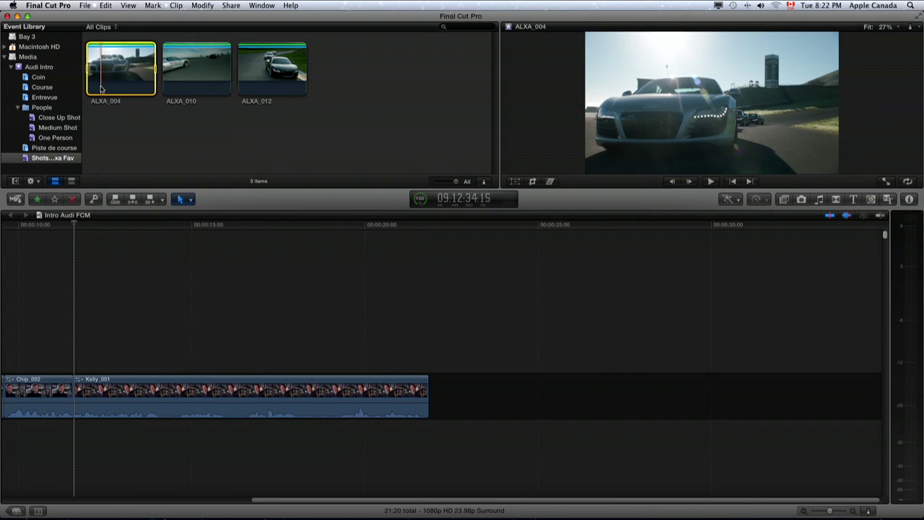
# Try inserting ALXA_004 between Chip_002 and Kelly_001, then undo it.
pyautogui.click(101, 88)
pyautogui.press('w')
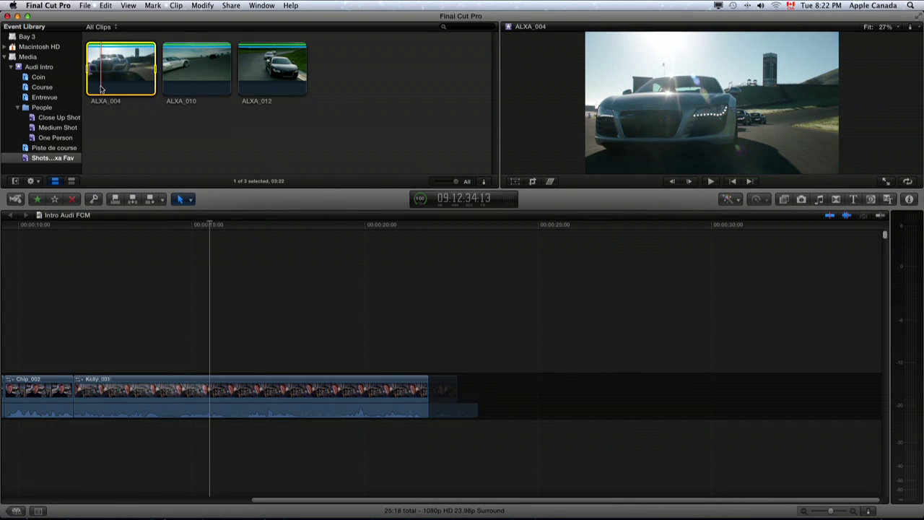
pyautogui.click(167, 244)
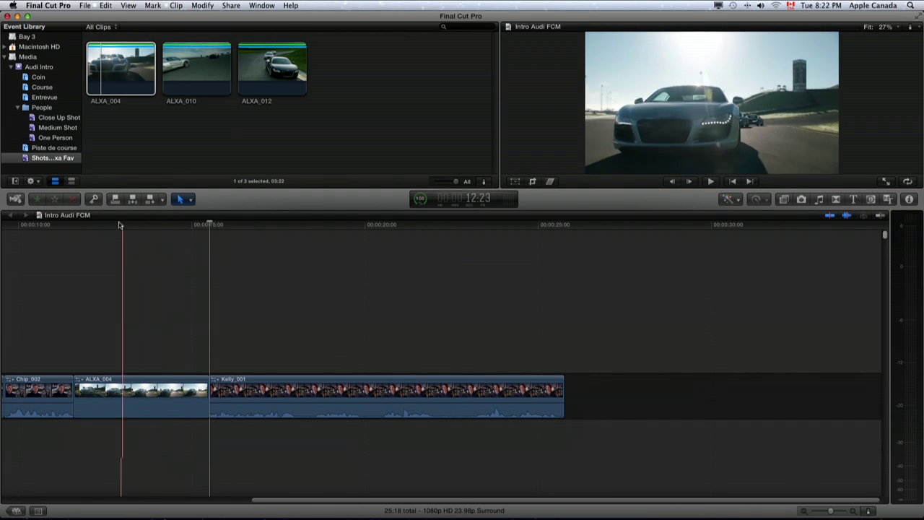
pyautogui.press('super+z')
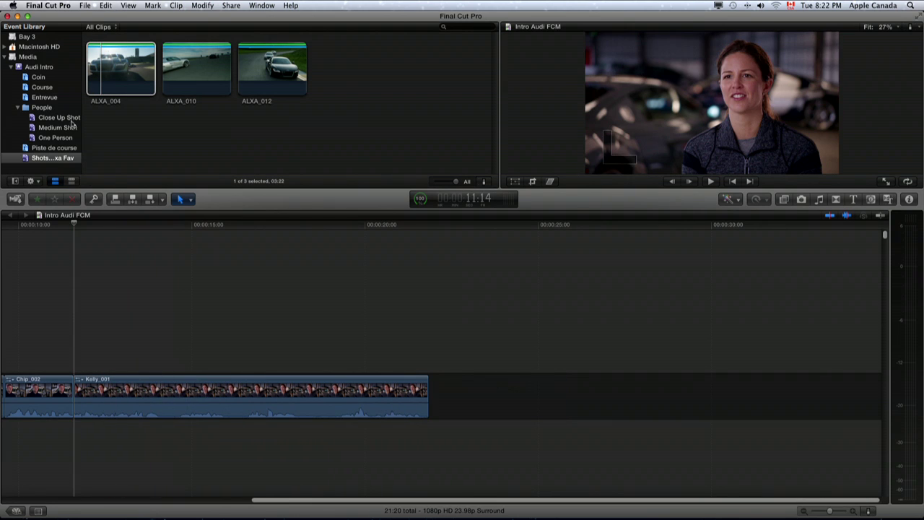
# Insert a short MVI_0002 range before Kelly_001 (total 25:10) and show clips as waveforms only.
pyautogui.click(42, 86)
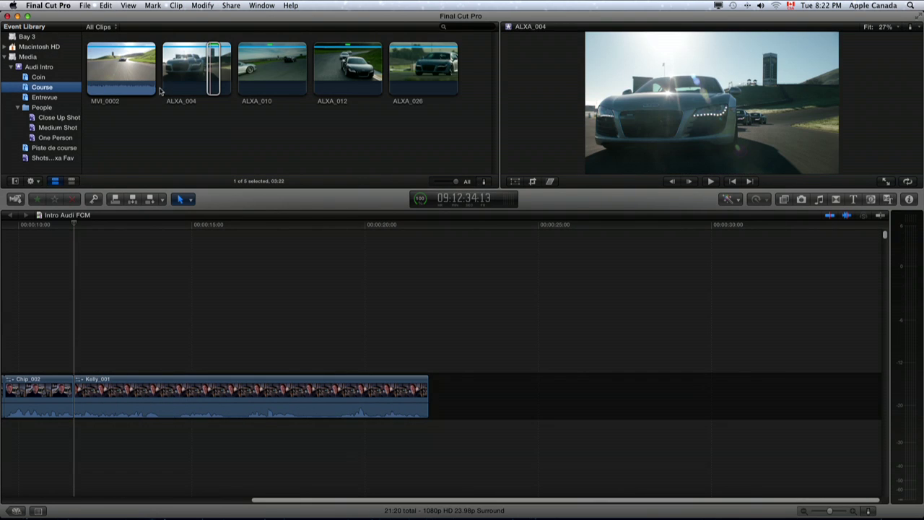
pyautogui.press('space')
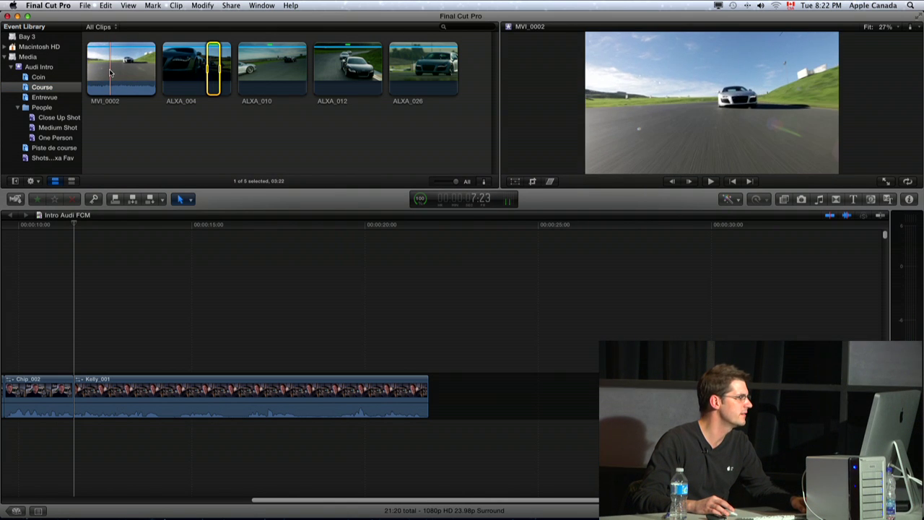
pyautogui.moveTo(112, 72); pyautogui.dragTo(119, 68)
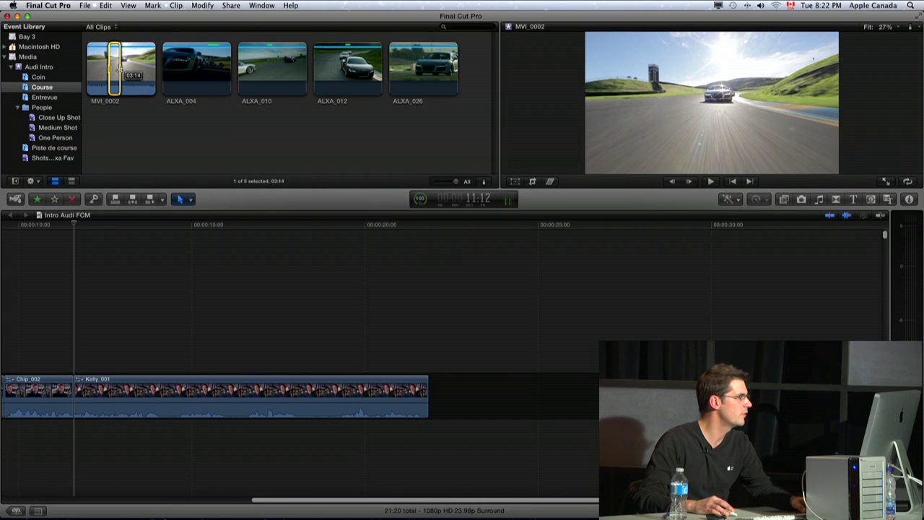
pyautogui.press('w')
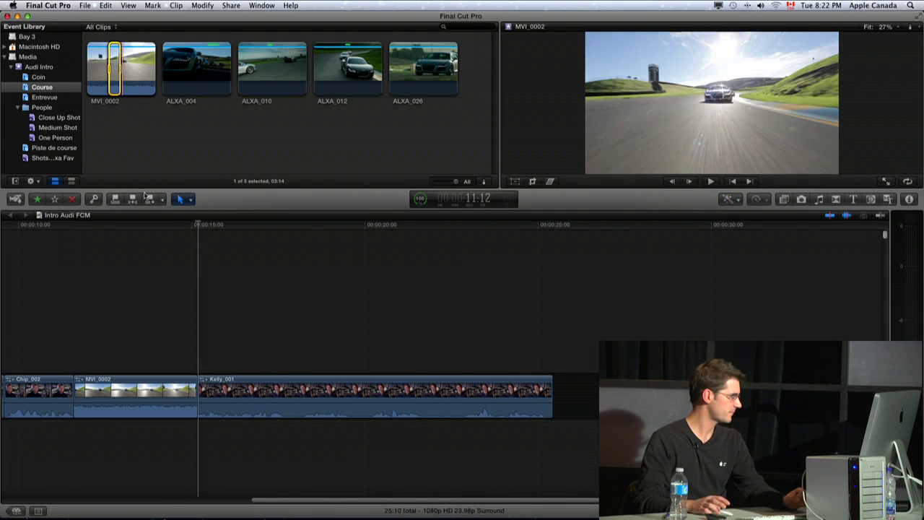
pyautogui.click(138, 335)
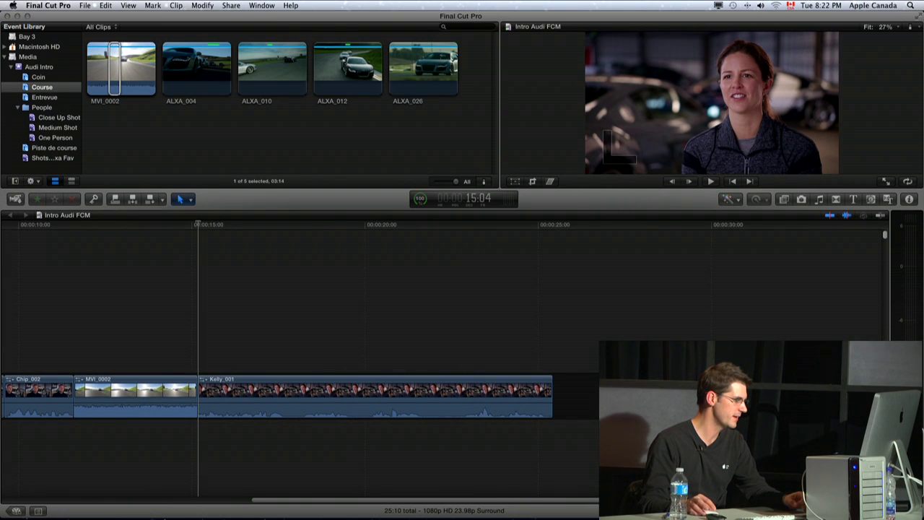
pyautogui.hotkey('ctrl', 'alt', '1')
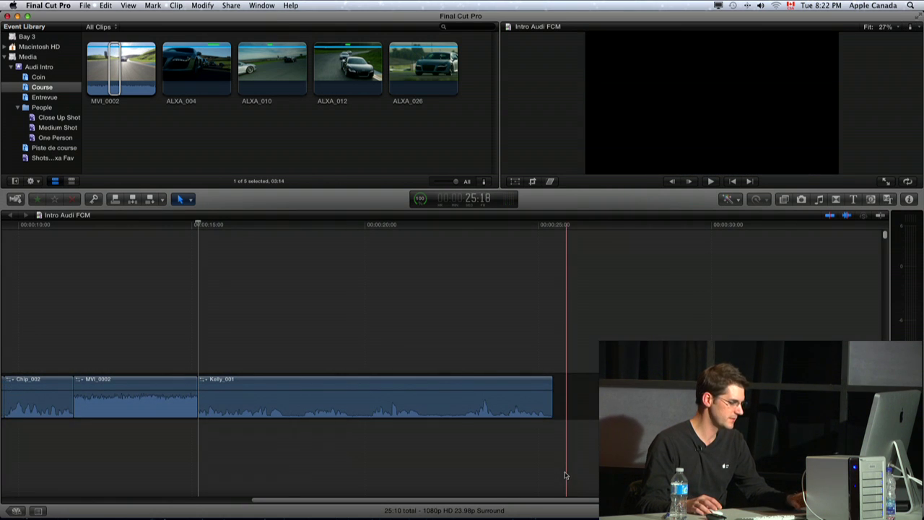
pyautogui.hotkey('shift', 'z')
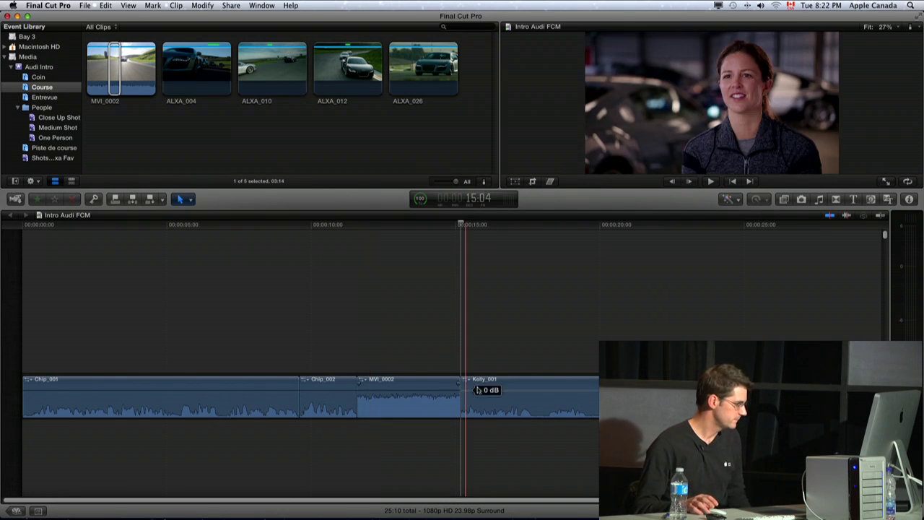
pyautogui.click(399, 304)
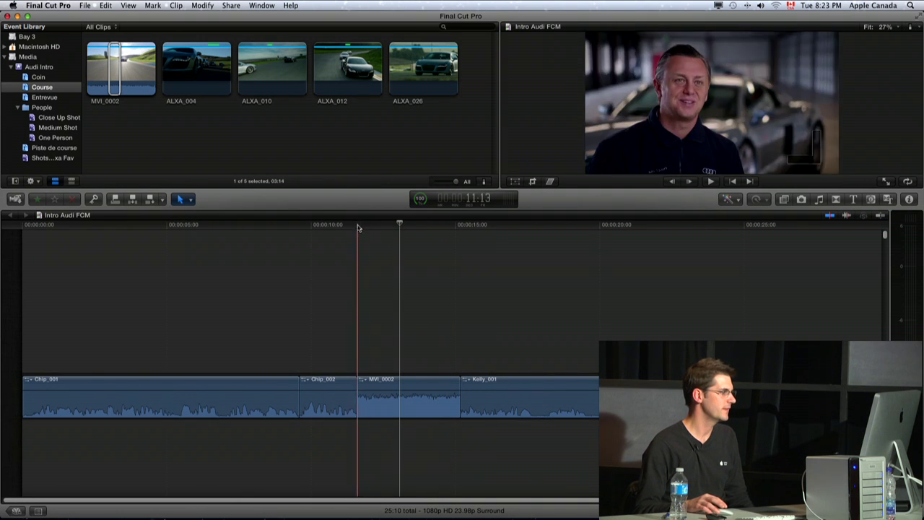
pyautogui.click(347, 230)
pyautogui.press('Up')
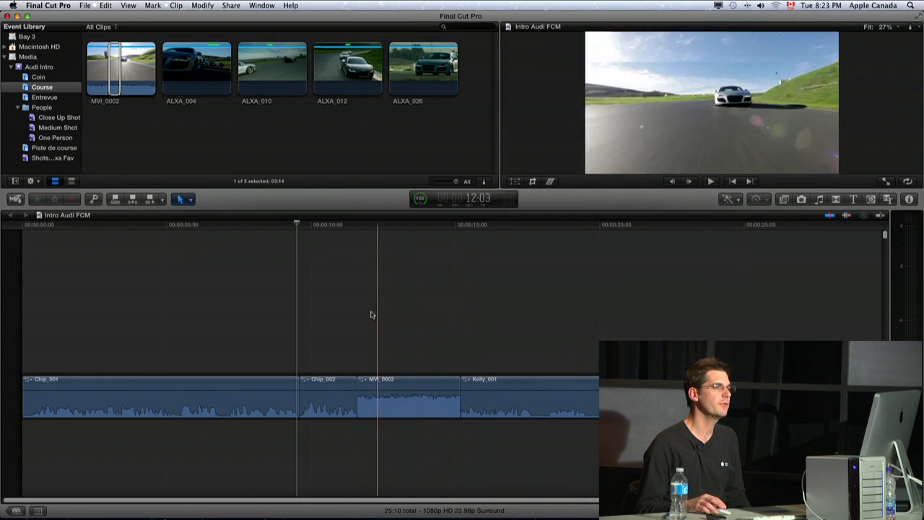
pyautogui.moveTo(299, 227); pyautogui.dragTo(478, 248)
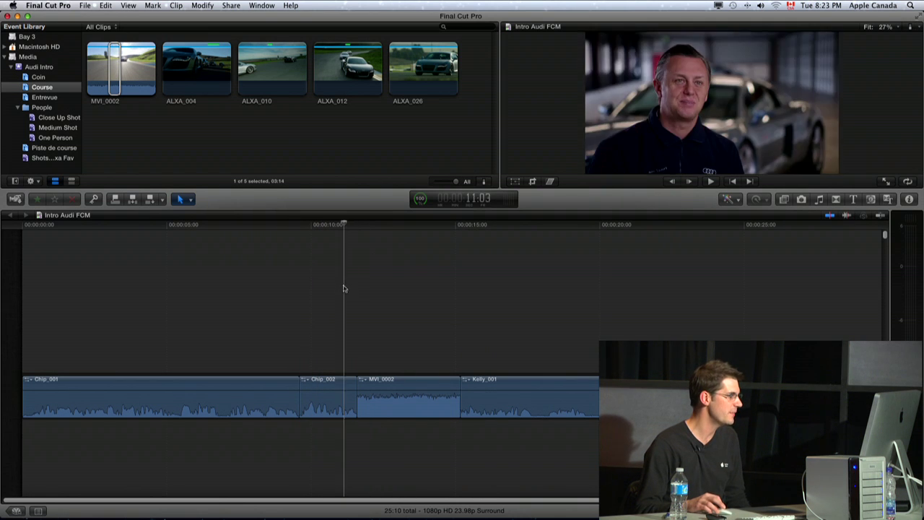
pyautogui.click(501, 238)
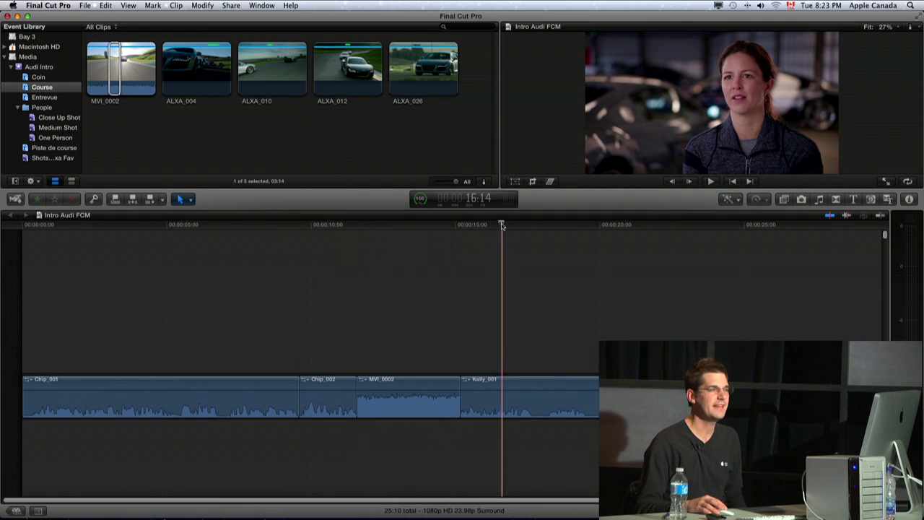
pyautogui.click(406, 224)
pyautogui.moveTo(406, 224); pyautogui.dragTo(355, 226)
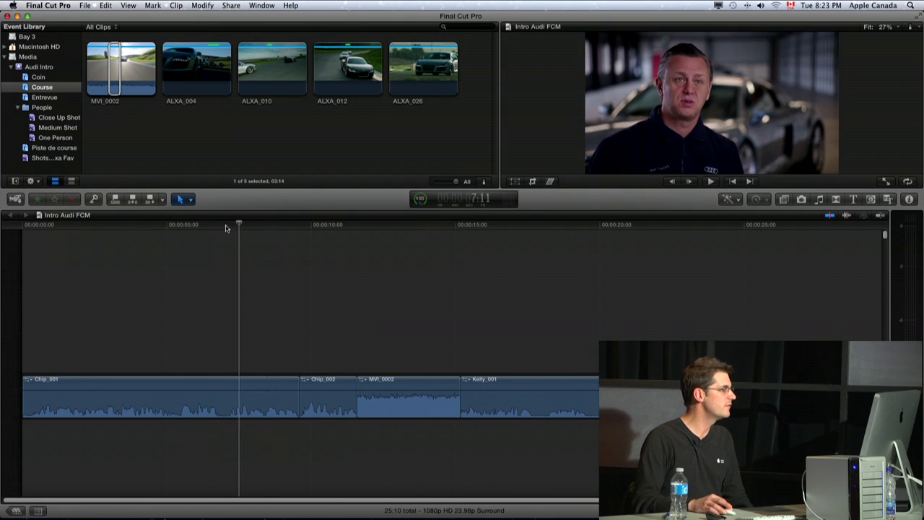
pyautogui.click(323, 245)
pyautogui.click(299, 251)
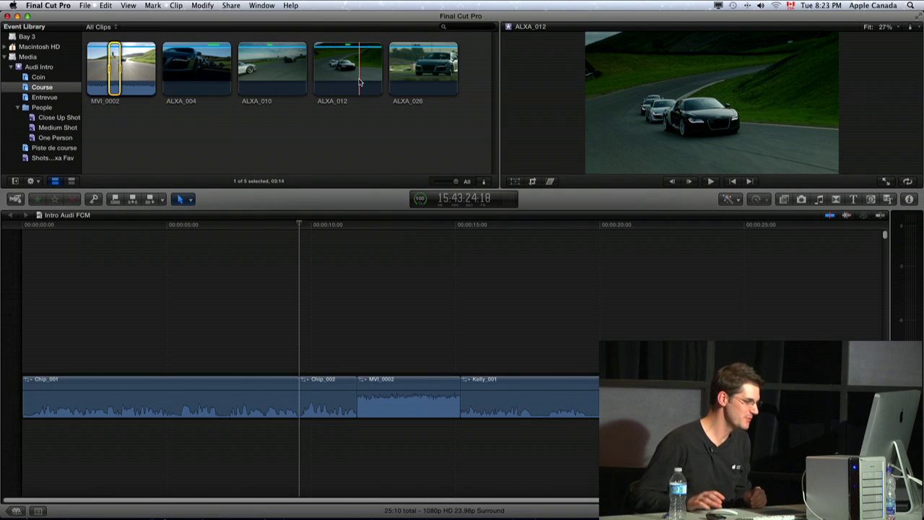
pyautogui.moveTo(361, 516)
pyautogui.press('super+2')
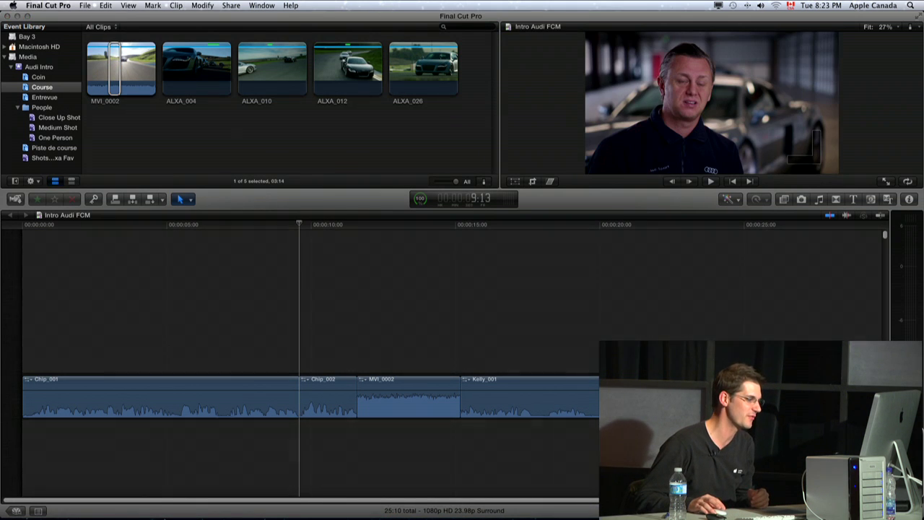
# Show clips as filmstrips with audio waveforms, turn on skimming, and preview the edit-source choices.
pyautogui.hotkey('ctrl', 'alt', '3')
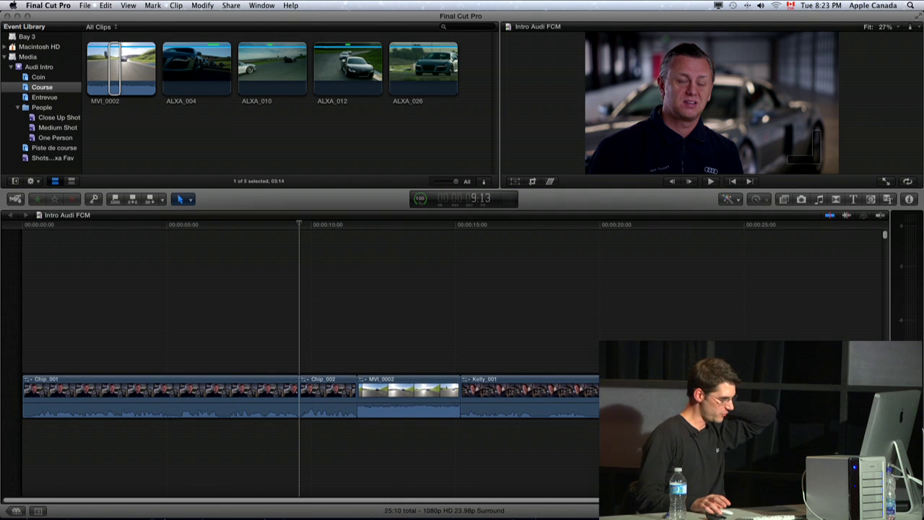
pyautogui.press('s')
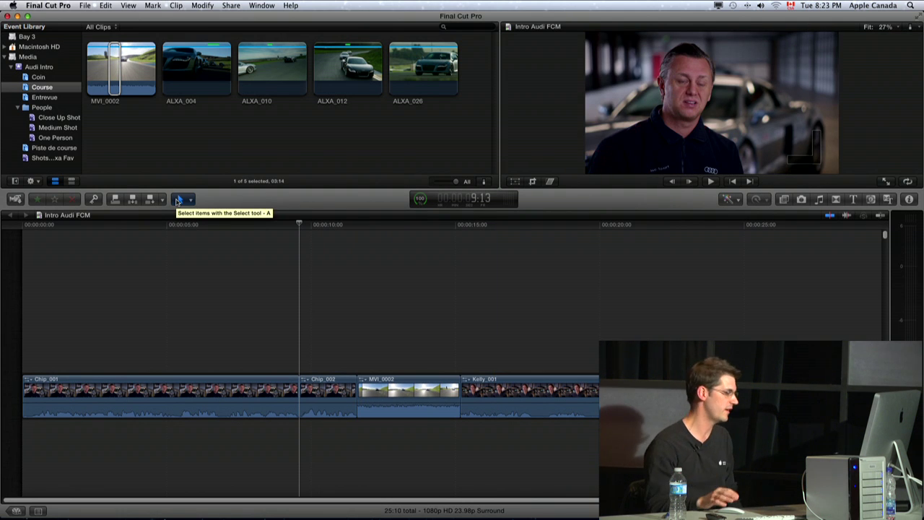
pyautogui.click(162, 200)
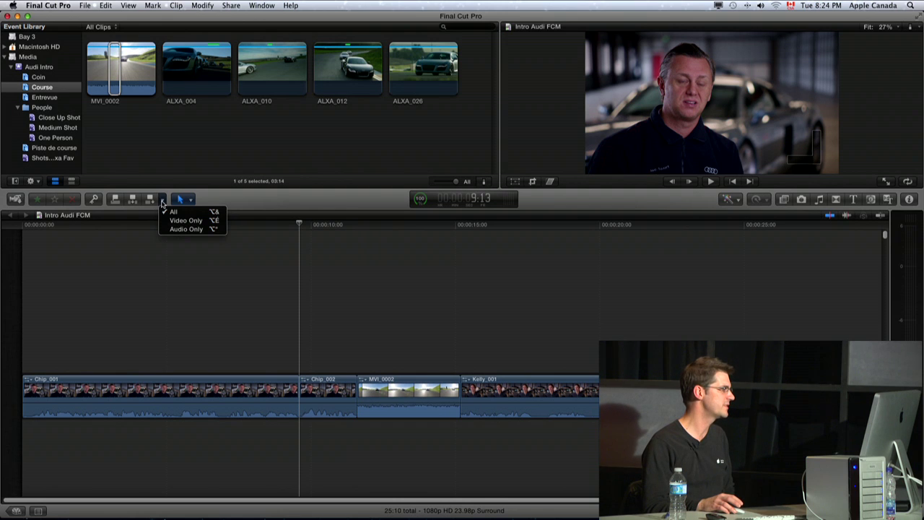
pyautogui.click(178, 221)
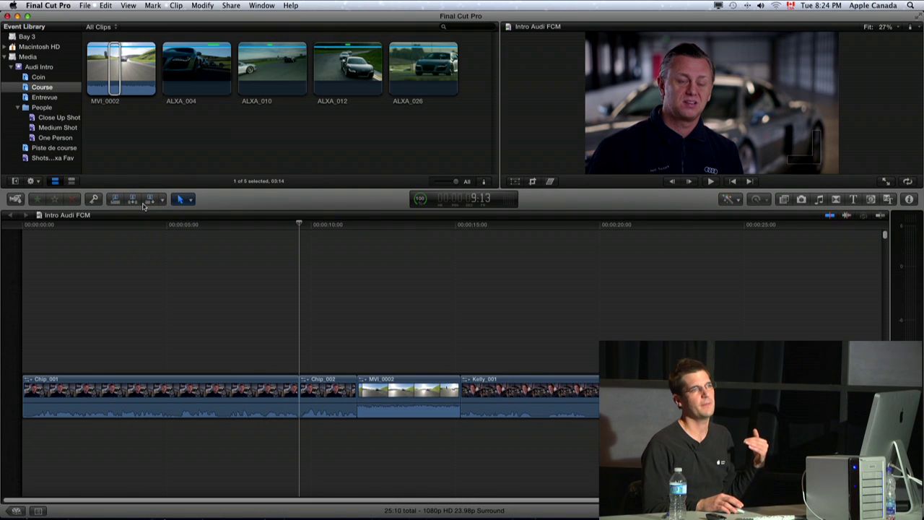
# Switch the edit source to Audio Only, then Video Only, then back to All.
pyautogui.click(161, 202)
pyautogui.click(171, 229)
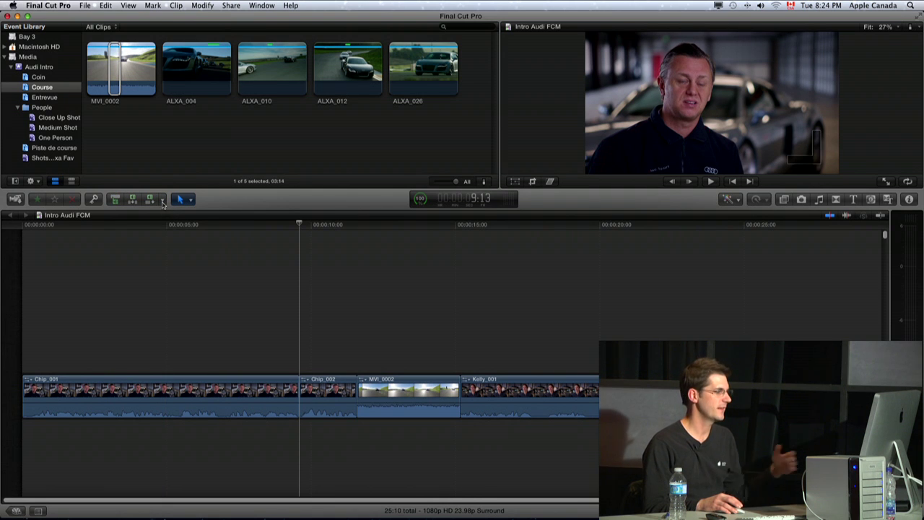
pyautogui.click(162, 202)
pyautogui.click(166, 215)
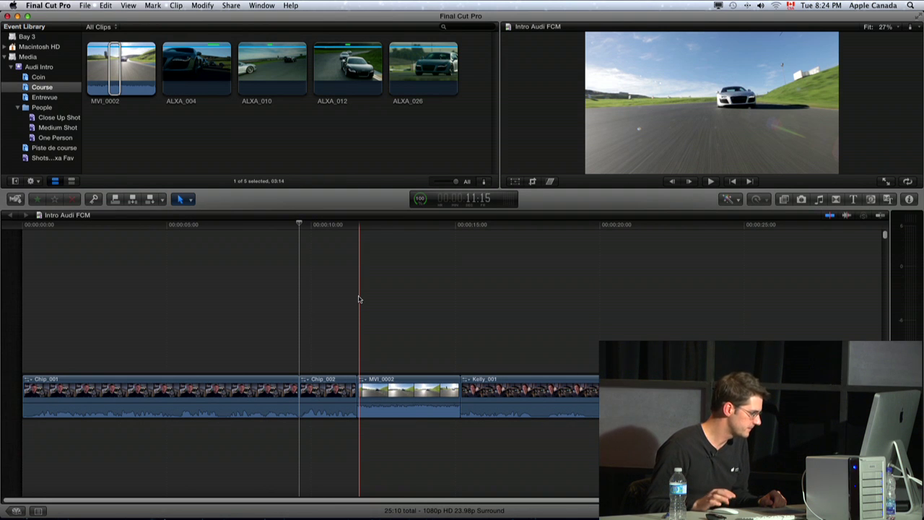
pyautogui.click(92, 226)
pyautogui.click(37, 226)
pyautogui.press('space')
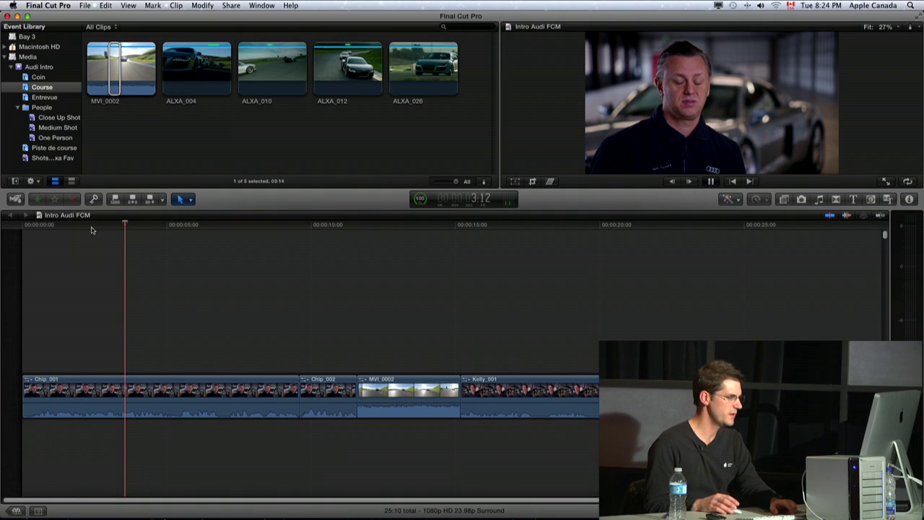
pyautogui.press('space')
pyautogui.press('XF86AudioRaiseVolume')
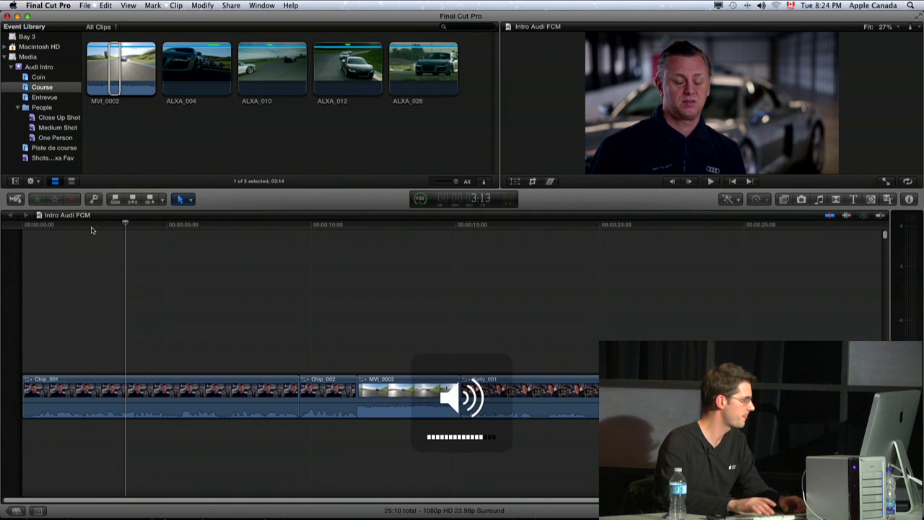
pyautogui.press('Home')
pyautogui.press('space')
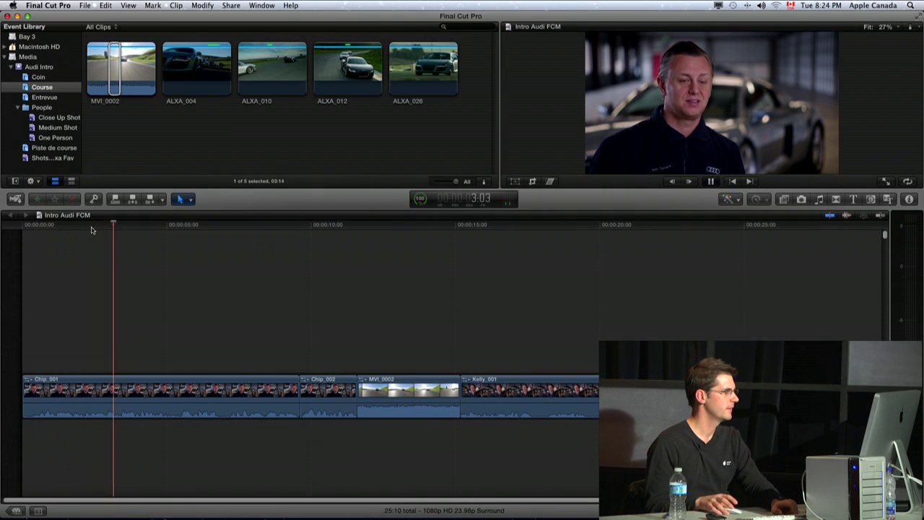
pyautogui.press('space')
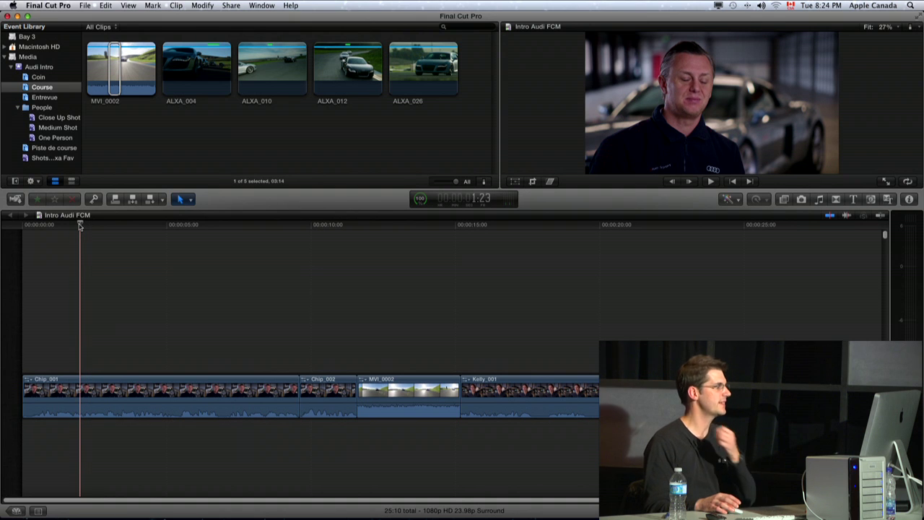
# Browse the ALXA favourites, Course and Piste de course collections, then return to all 14 Audi Intro clips.
pyautogui.click(62, 158)
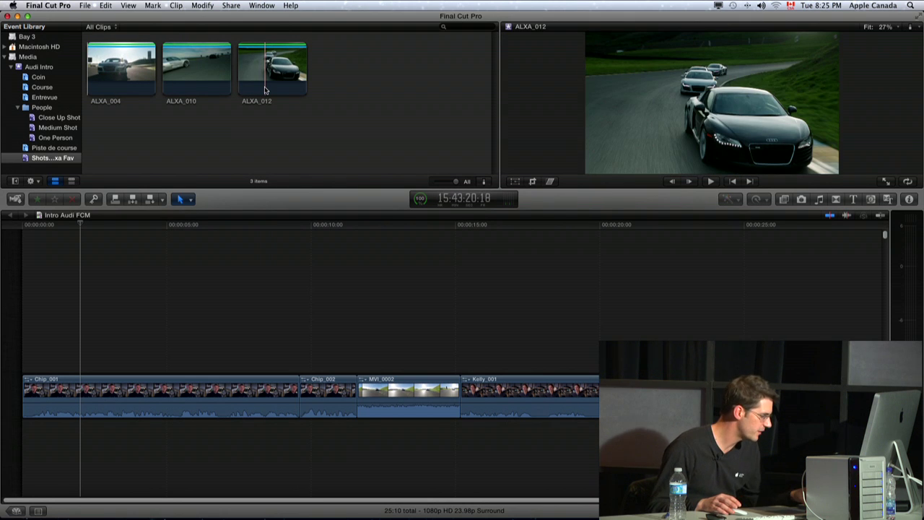
pyautogui.click(53, 87)
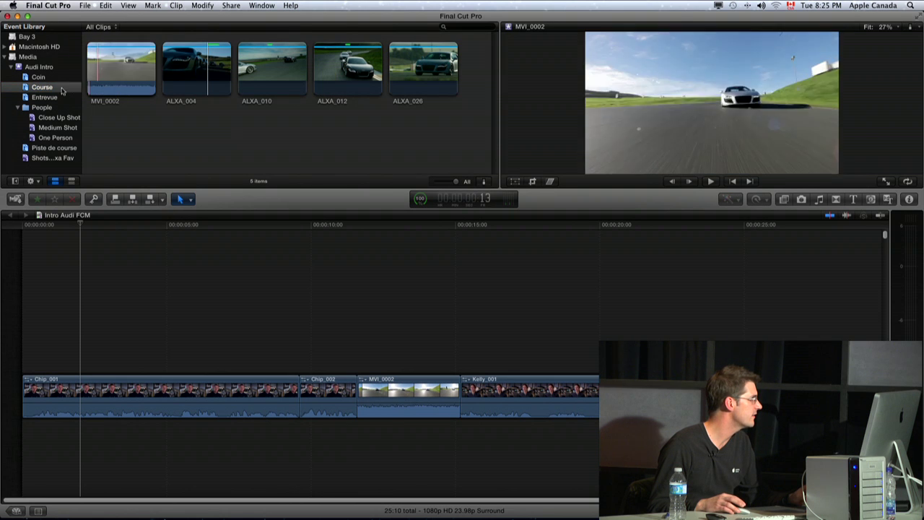
pyautogui.click(40, 66)
pyautogui.scroll(2, 198, 105)
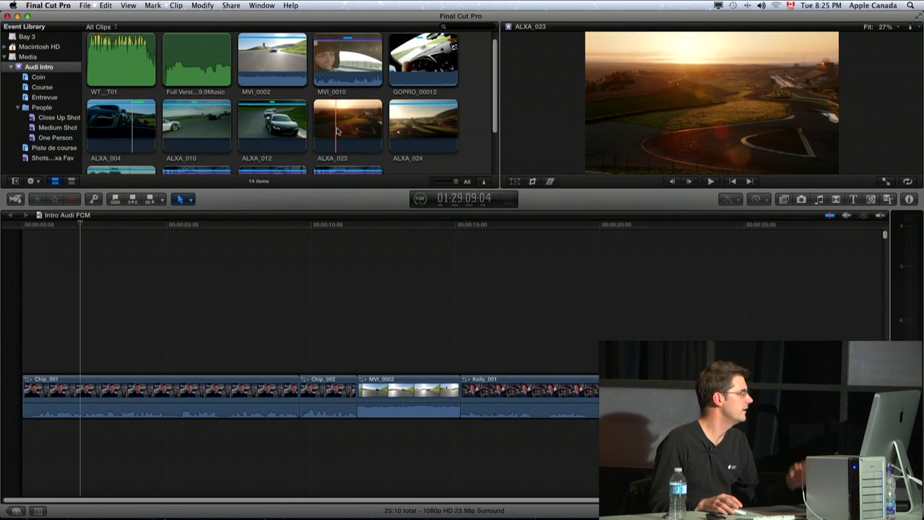
pyautogui.click(54, 147)
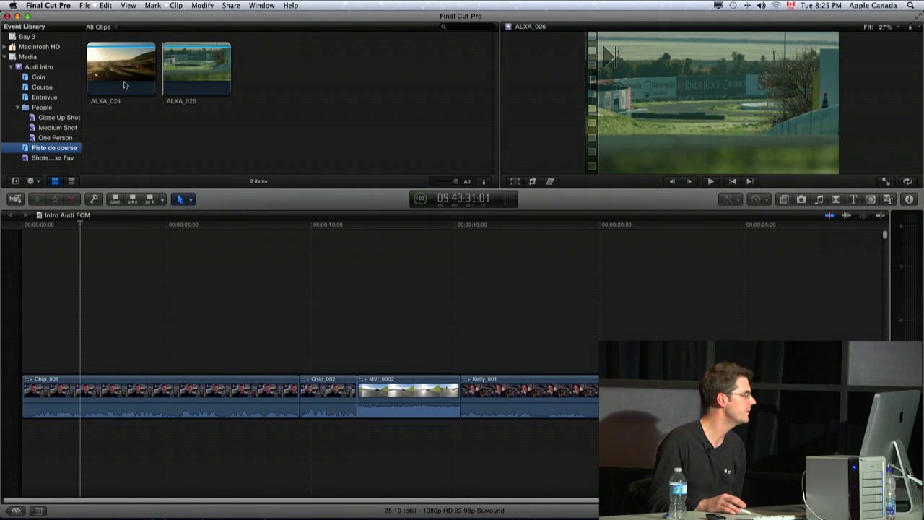
pyautogui.click(195, 88)
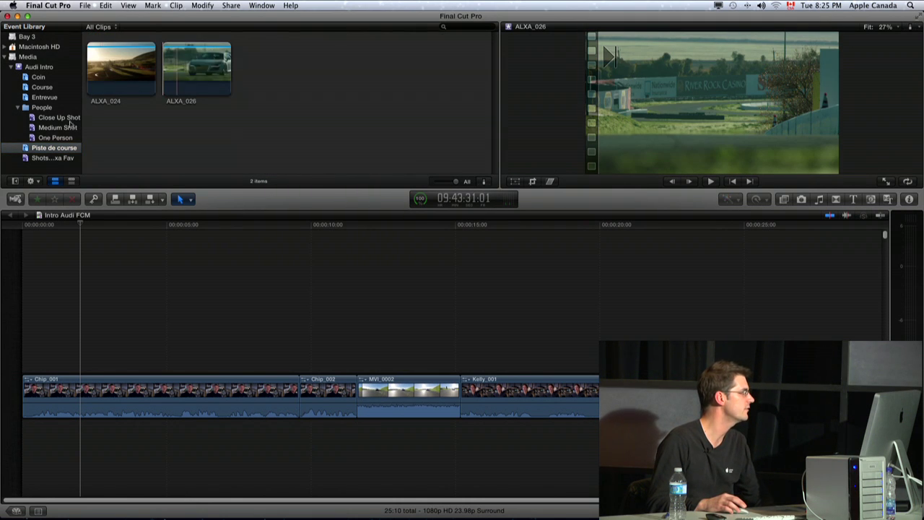
pyautogui.click(43, 66)
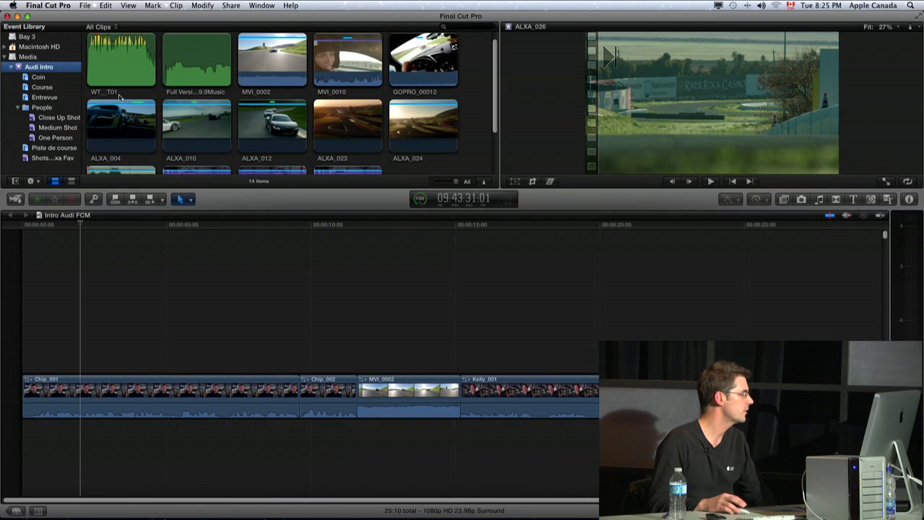
# Mark a short range in ALXA_023 with I/O and the range handles, then activate the timeline.
pyautogui.click(350, 139)
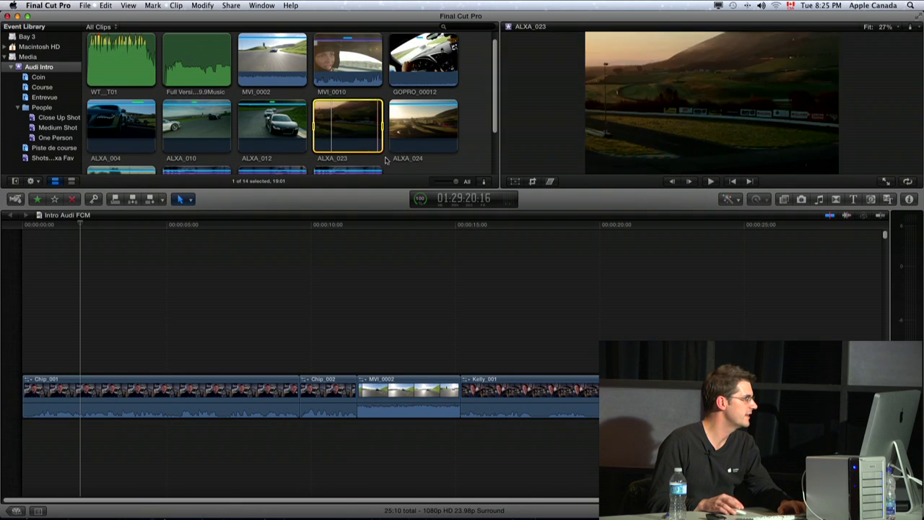
pyautogui.press('i')
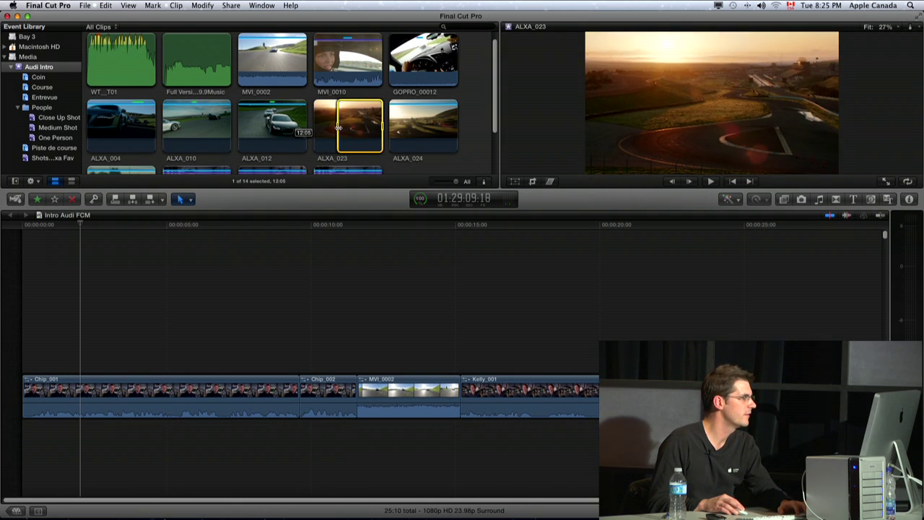
pyautogui.press('o')
pyautogui.moveTo(380, 127); pyautogui.dragTo(354, 127)
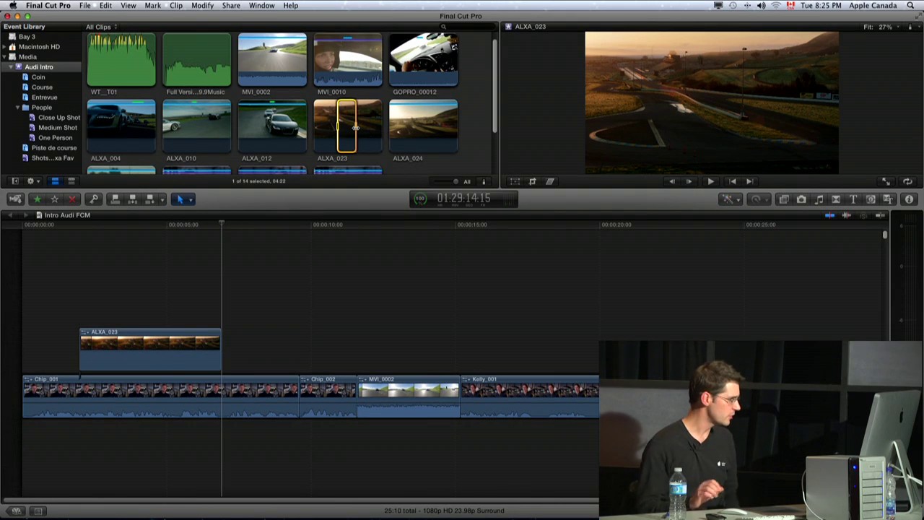
pyautogui.click(169, 311)
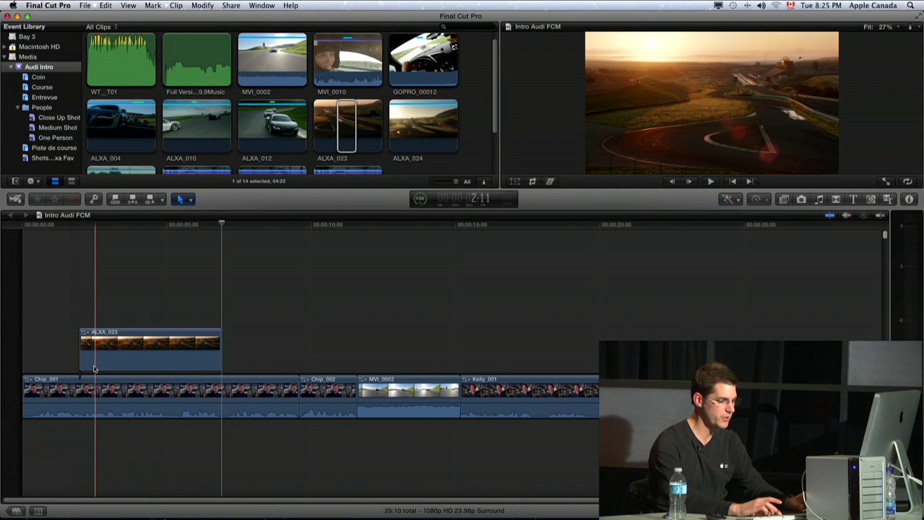
pyautogui.press('space')
pyautogui.press('space')
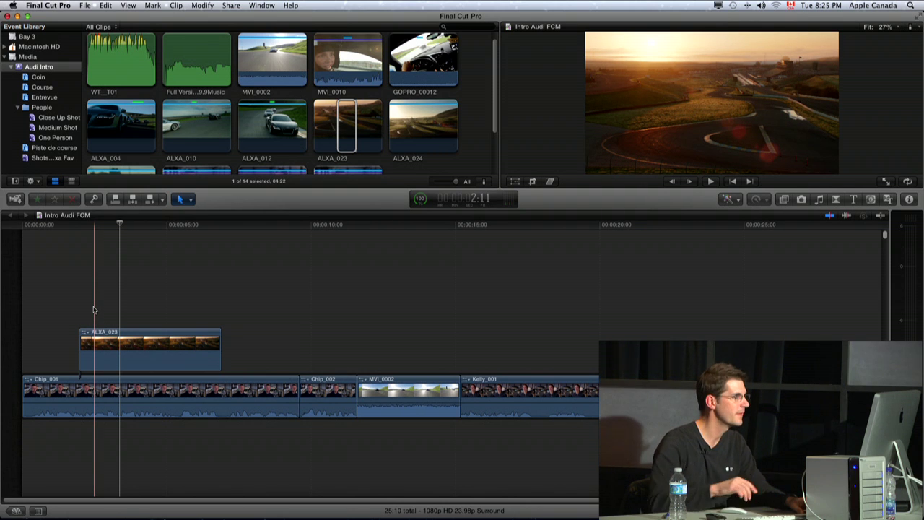
pyautogui.click(791, 5)
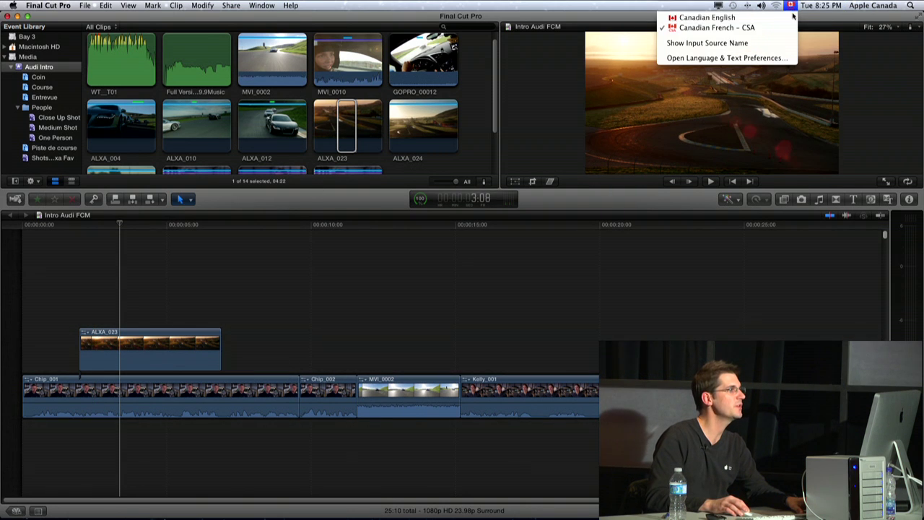
pyautogui.click(793, 16)
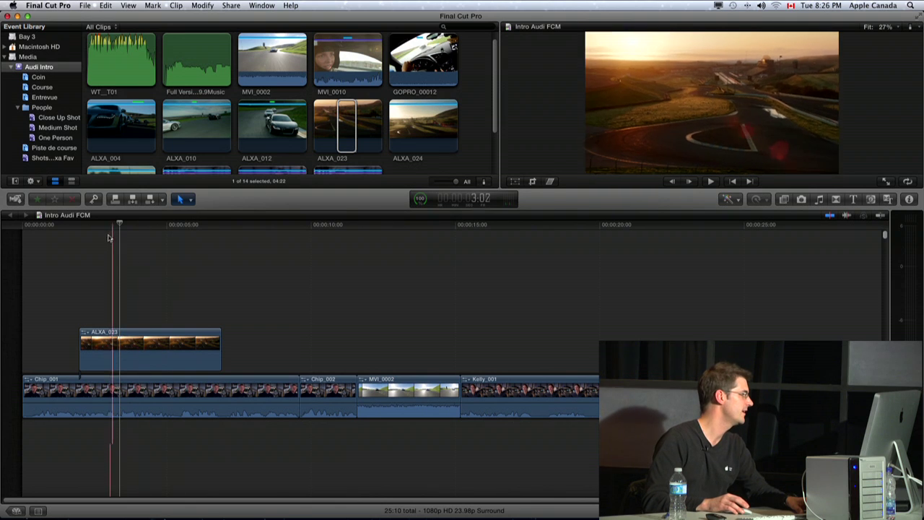
pyautogui.click(78, 227)
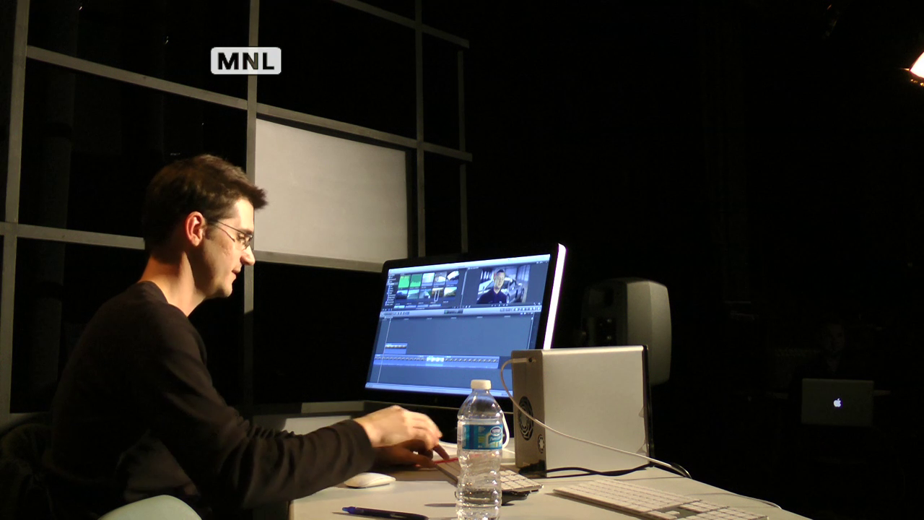
pyautogui.press('space')
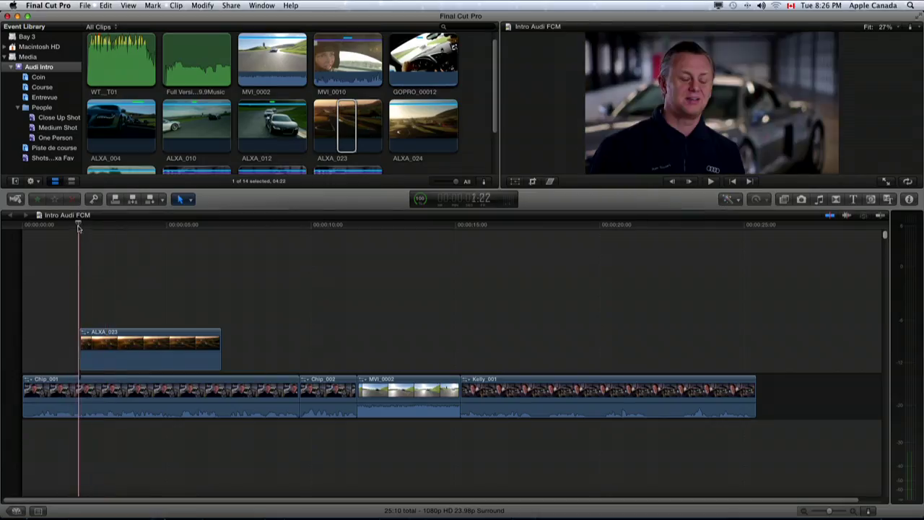
pyautogui.click(88, 229)
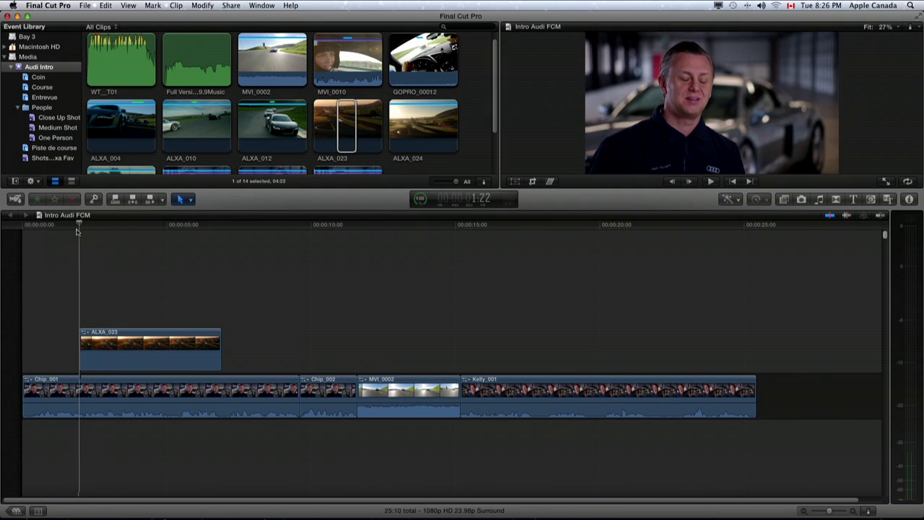
pyautogui.press('space')
pyautogui.click(61, 231)
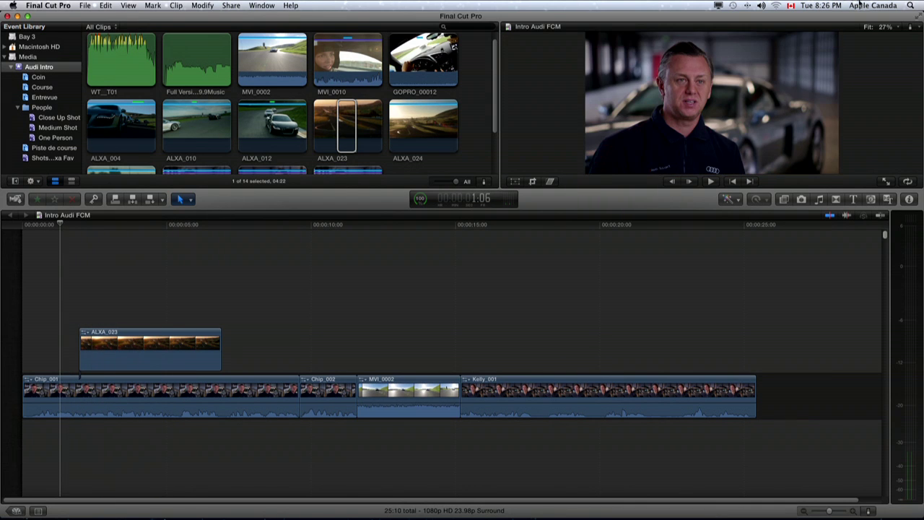
pyautogui.click(791, 6)
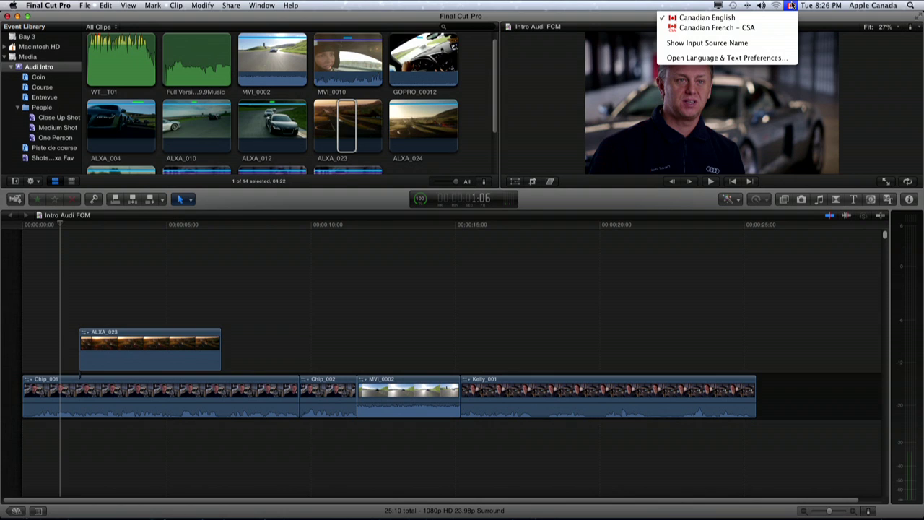
pyautogui.click(791, 6)
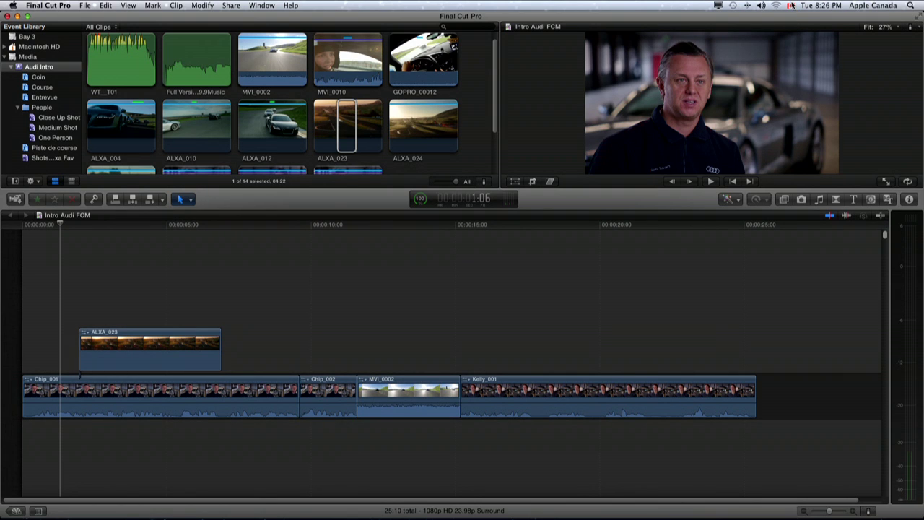
pyautogui.click(791, 6)
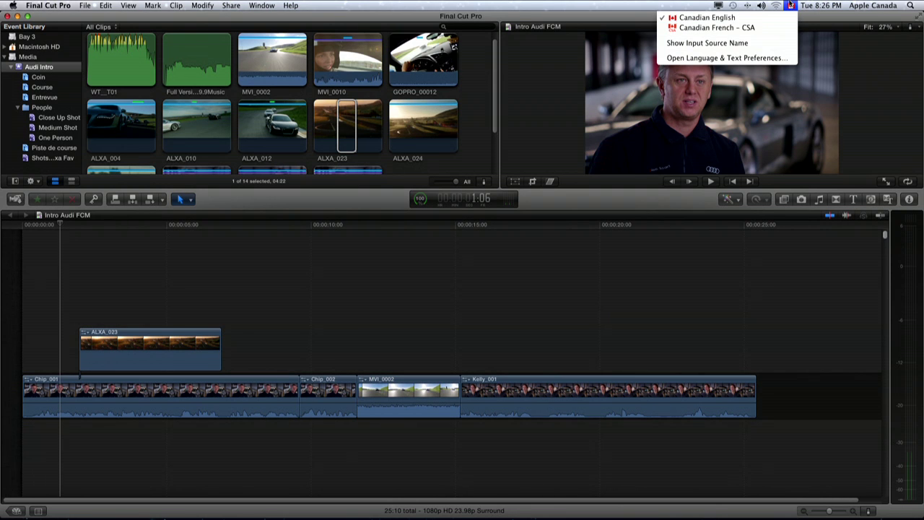
pyautogui.click(790, 6)
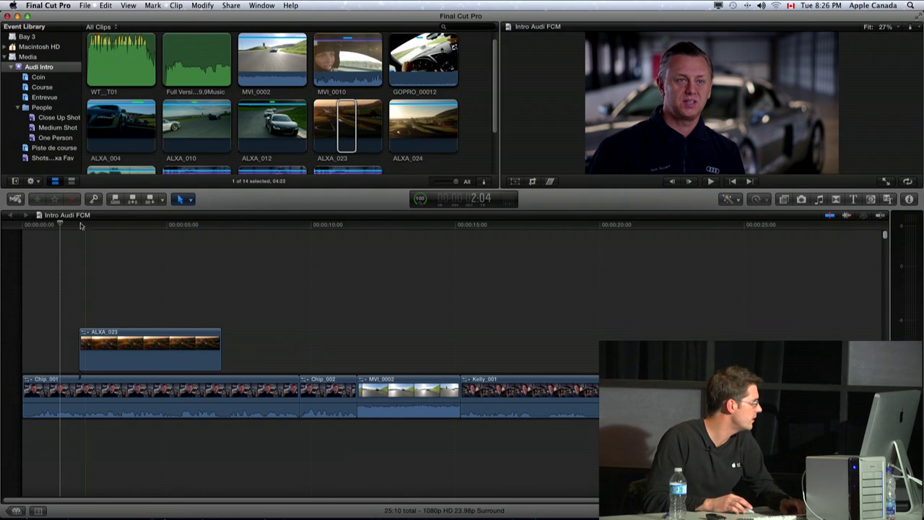
pyautogui.press('space')
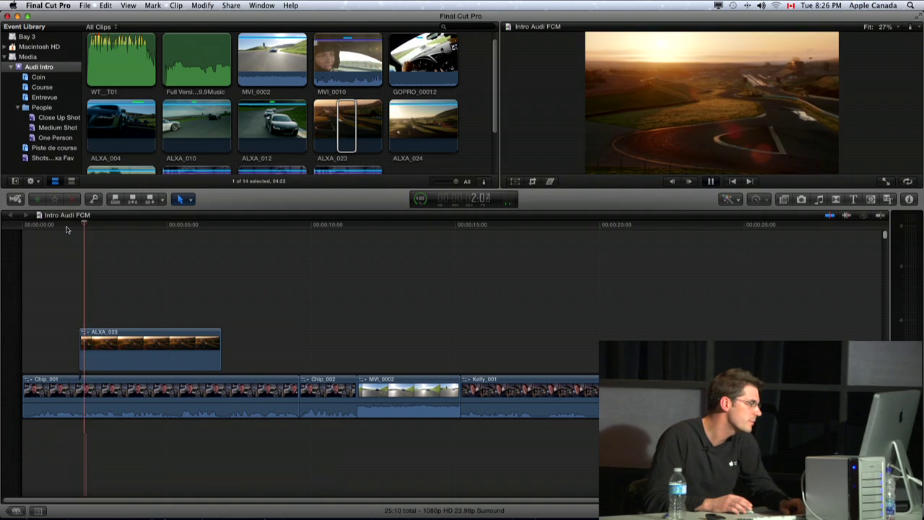
pyautogui.click(62, 230)
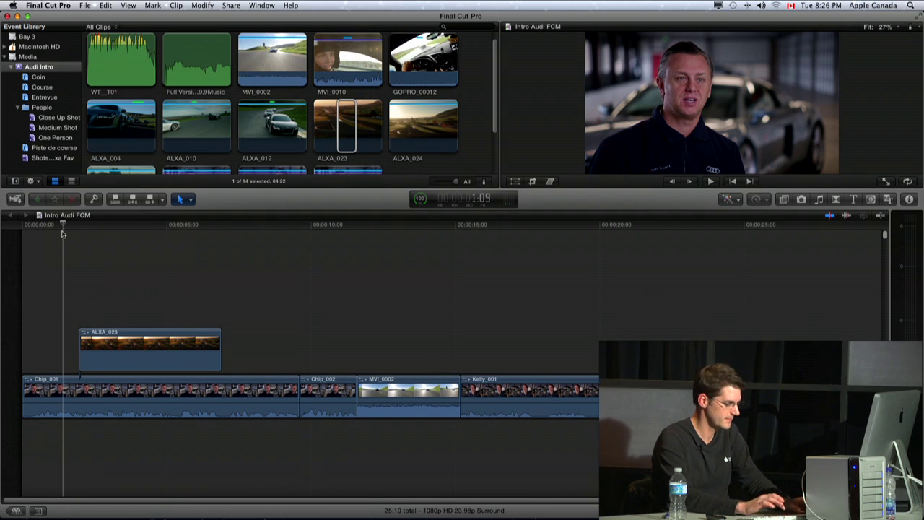
pyautogui.press('space')
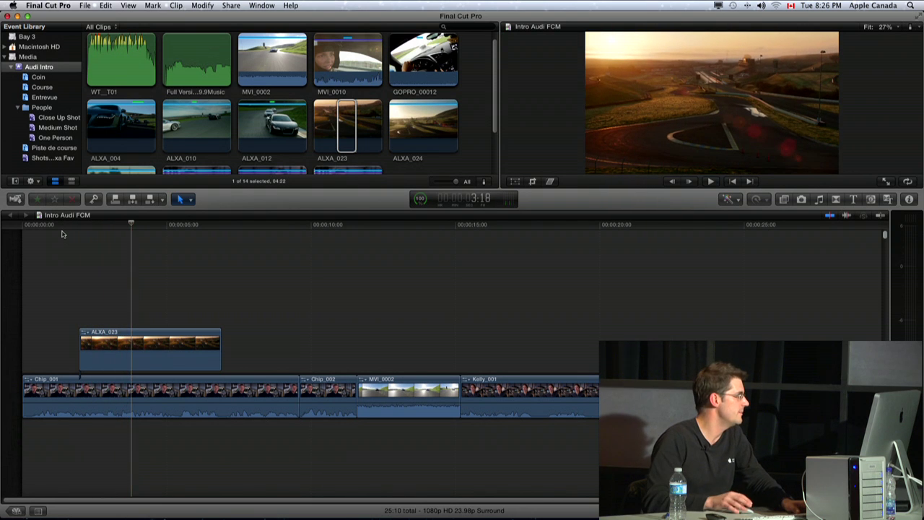
pyautogui.click(73, 229)
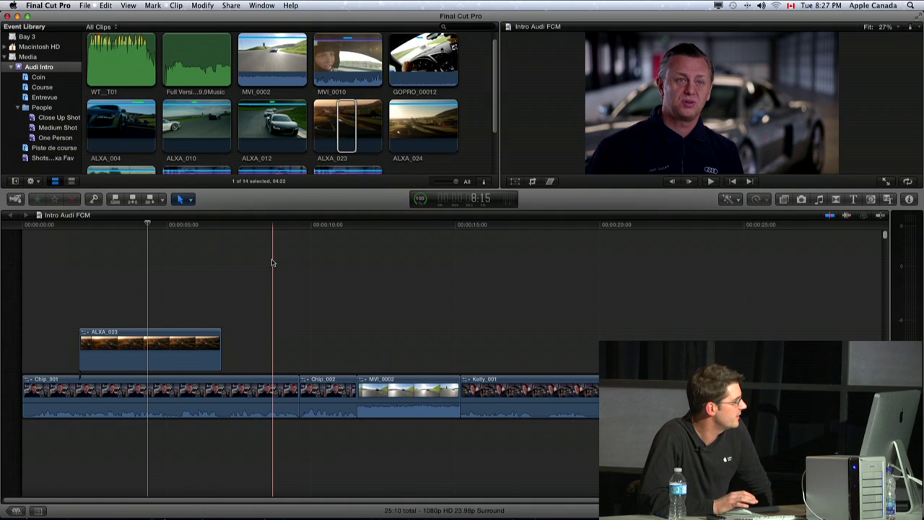
pyautogui.click(90, 228)
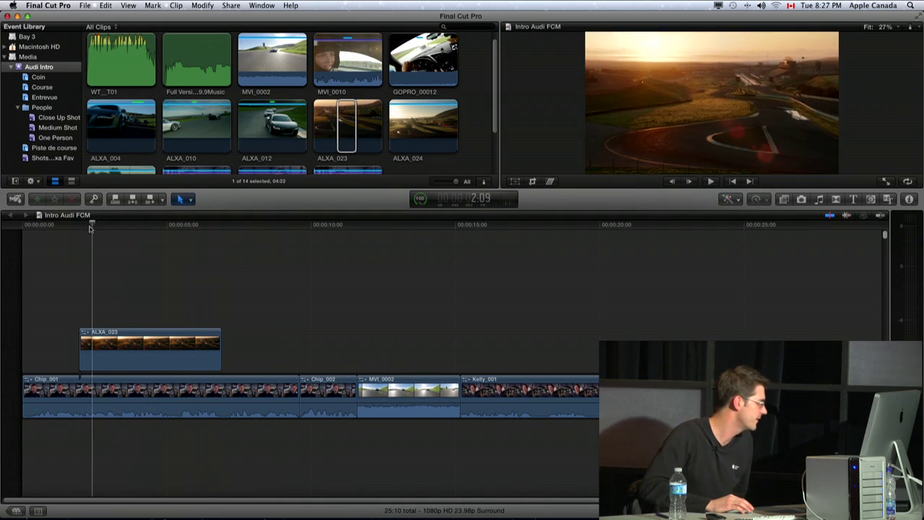
pyautogui.moveTo(90, 228); pyautogui.dragTo(64, 234)
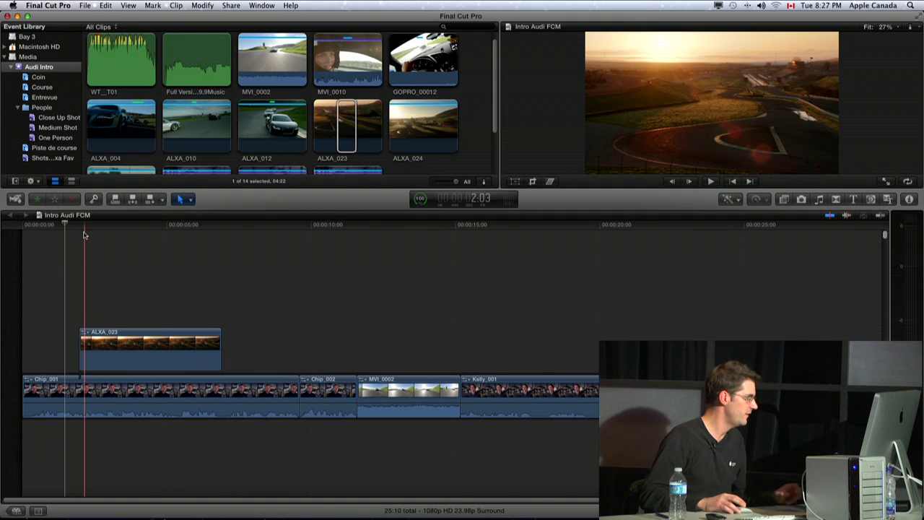
pyautogui.moveTo(220, 344); pyautogui.dragTo(175, 344)
pyautogui.click(422, 132)
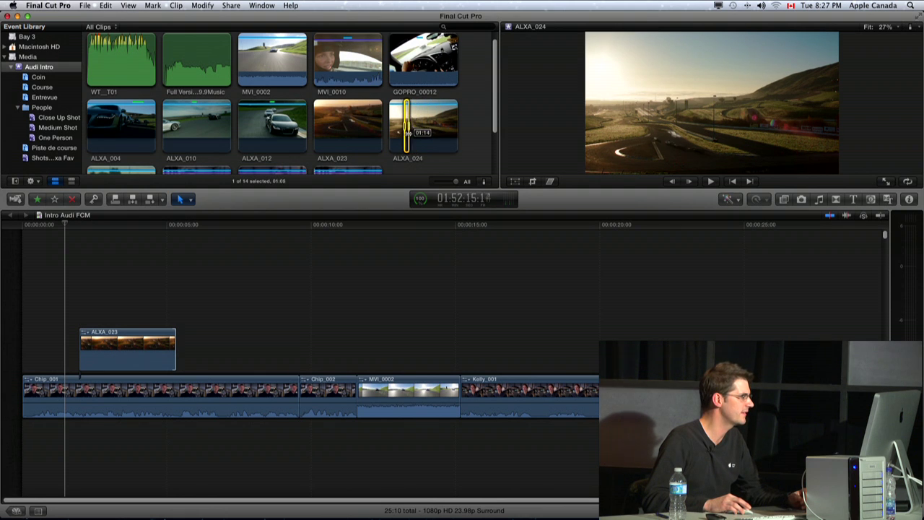
pyautogui.moveTo(417, 133); pyautogui.dragTo(432, 132)
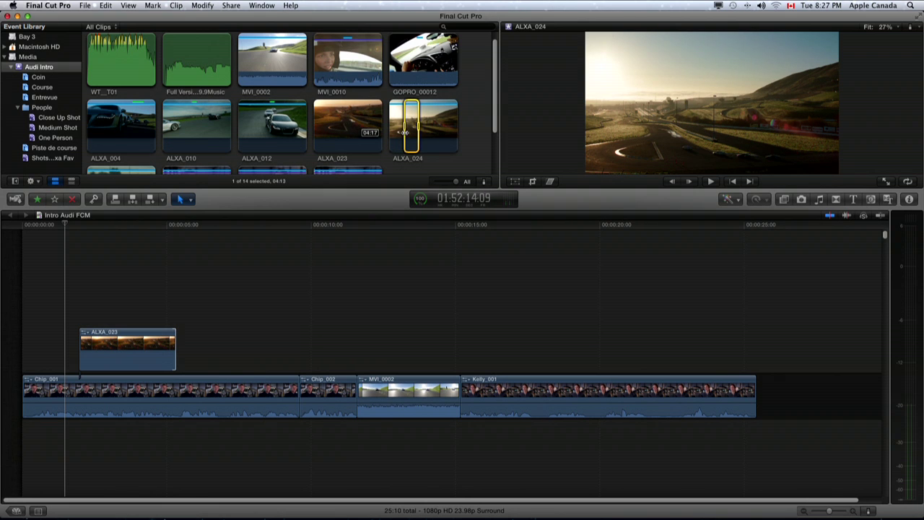
pyautogui.click(170, 347)
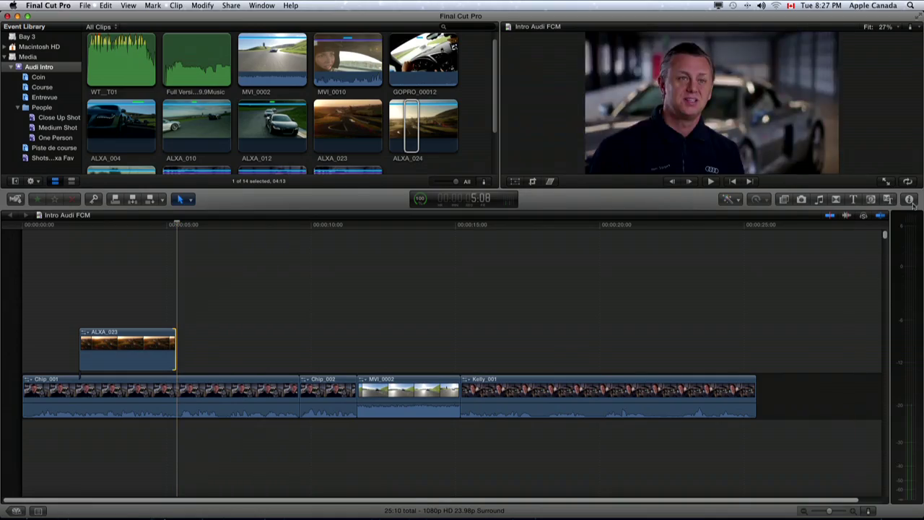
pyautogui.hscroll(2, 888, 217)
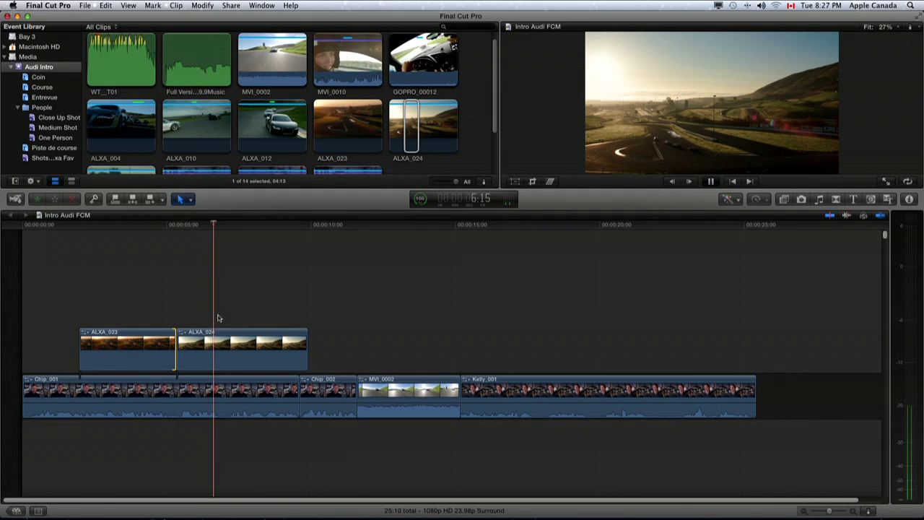
pyautogui.press('space')
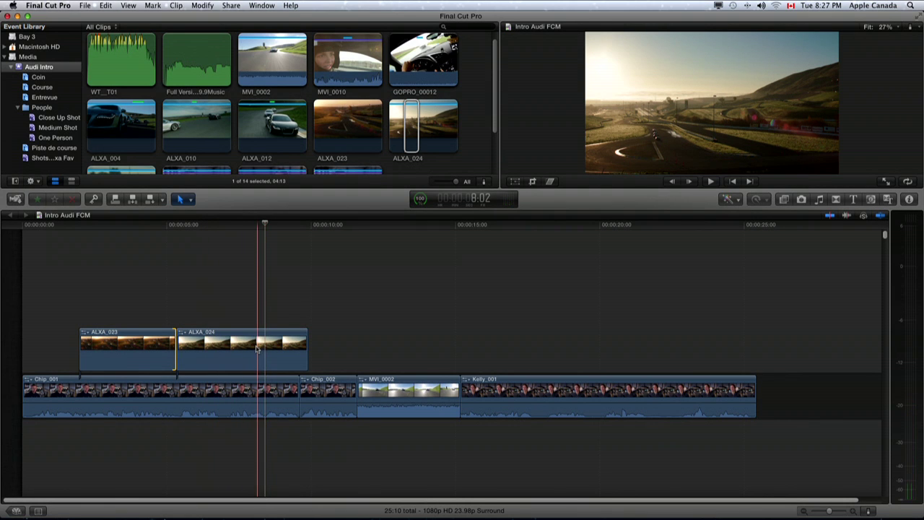
pyautogui.click(207, 225)
pyautogui.press('space')
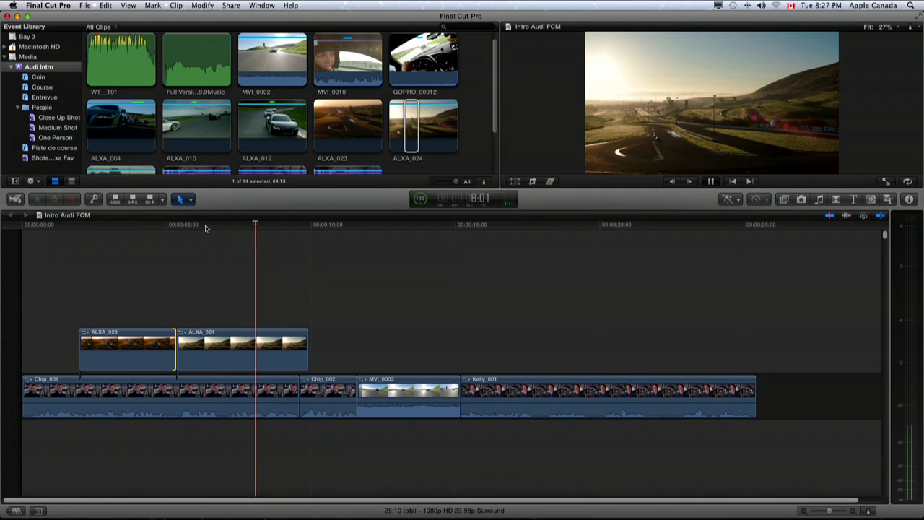
pyautogui.click(240, 332)
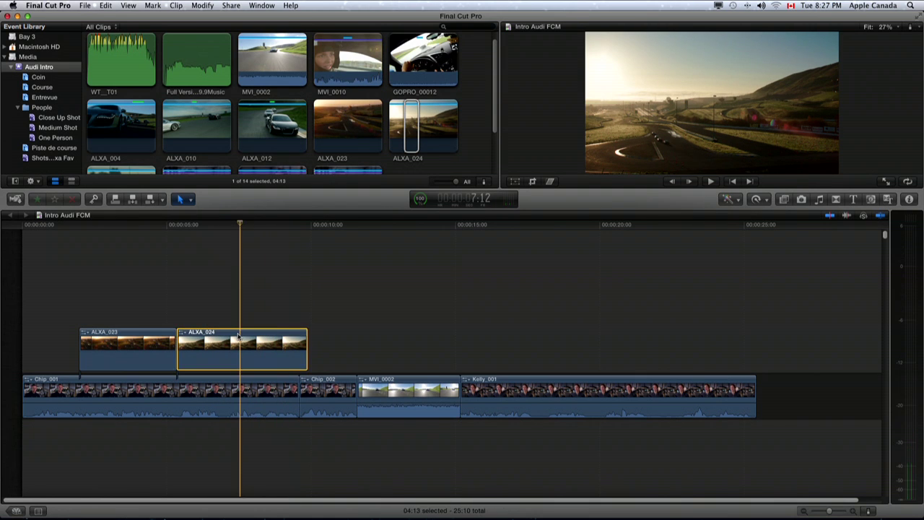
pyautogui.press('Delete')
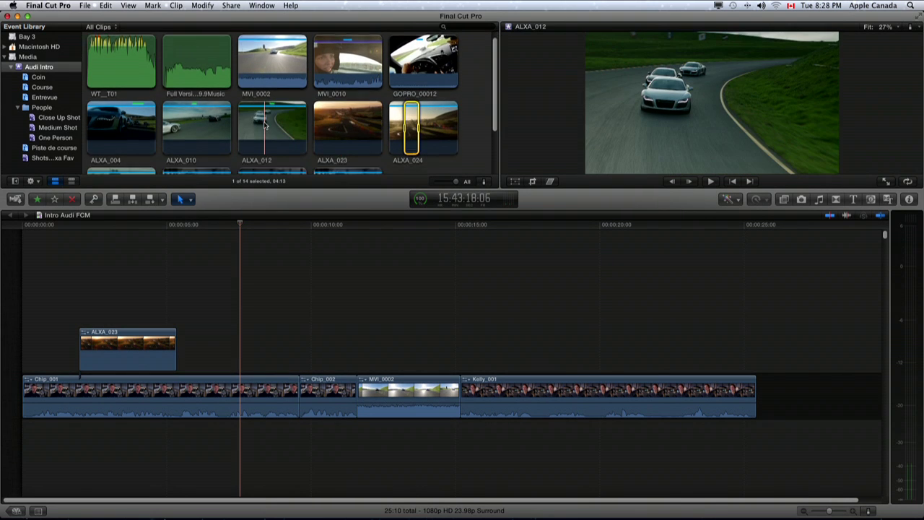
pyautogui.scroll(-2, 343, 108)
pyautogui.click(411, 98)
pyautogui.click(52, 148)
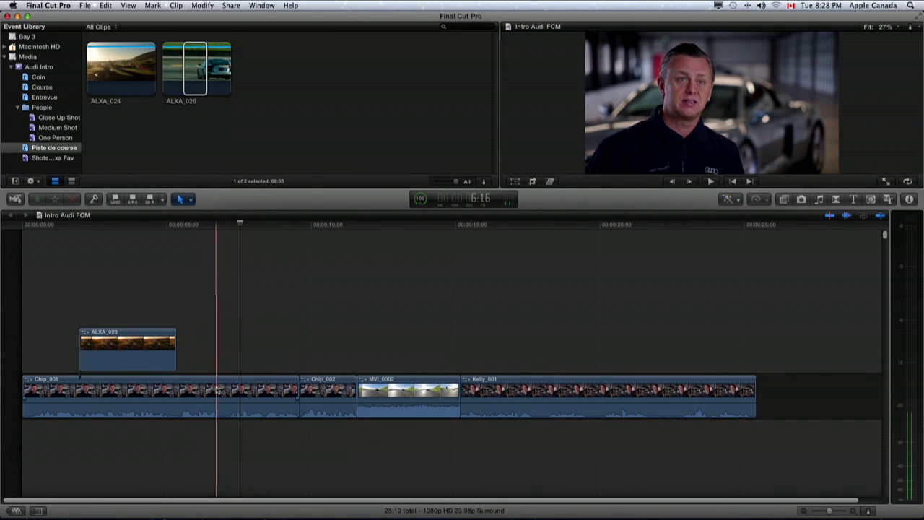
# Connect ALXA_026 at the playhead over Chip_001 and trim its end to where Chip_002 begins.
pyautogui.press('space')
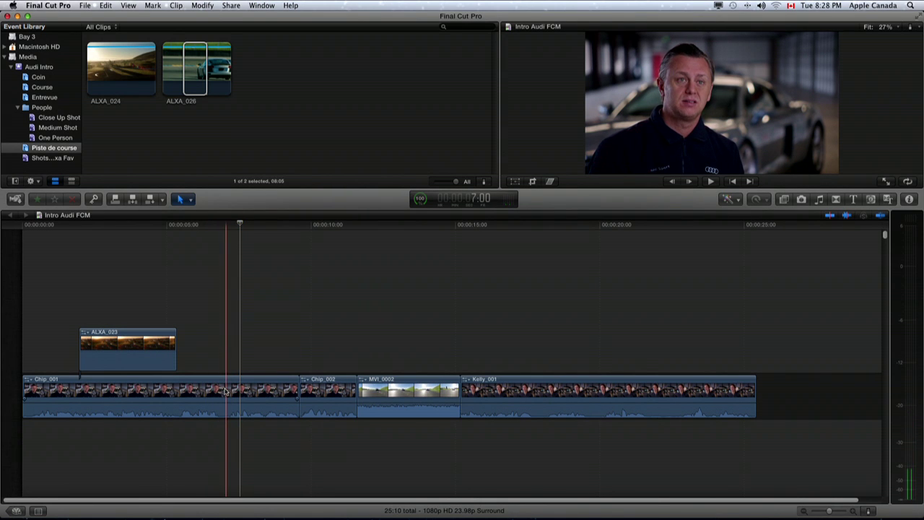
pyautogui.press('q')
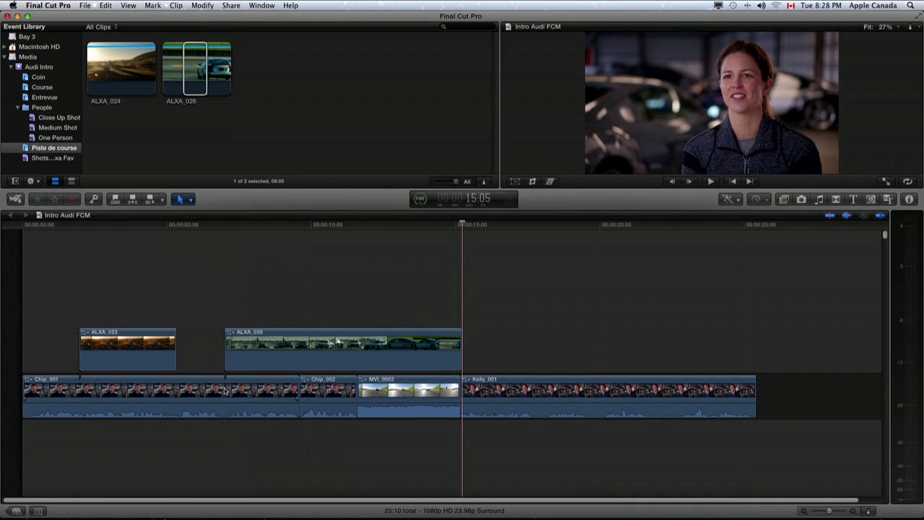
pyautogui.press('space')
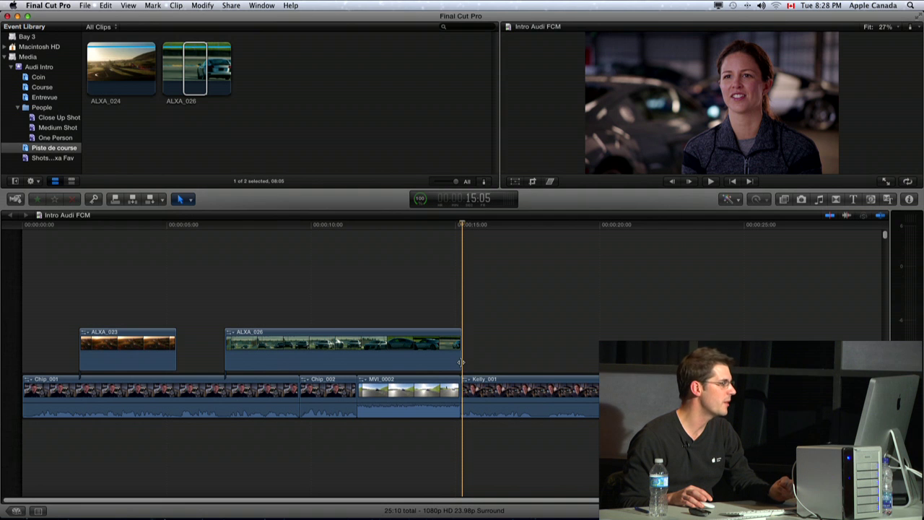
pyautogui.moveTo(459, 359)
pyautogui.mouseDown()
pyautogui.moveTo(301, 359)
pyautogui.moveTo(313, 360)
pyautogui.mouseUp()
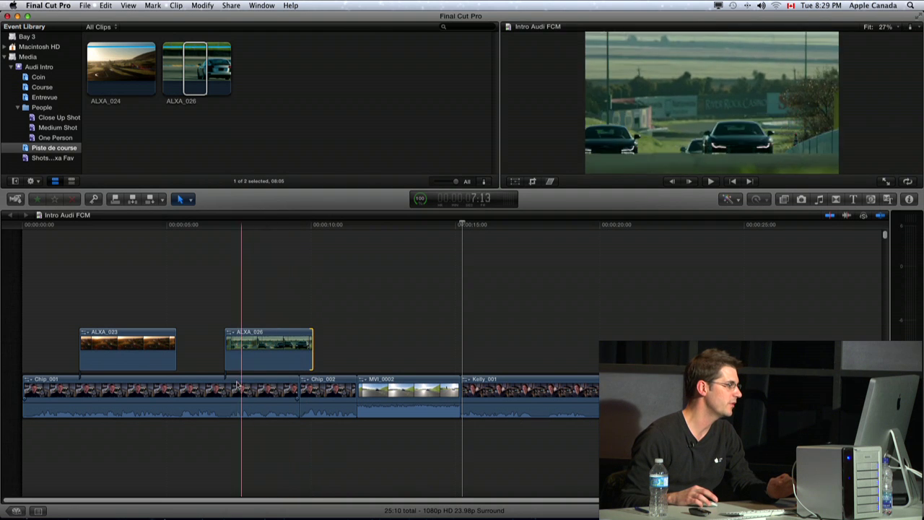
# Drag Kelly_001 leftward past MVI_0002 until it sits directly after Chip_002.
pyautogui.moveTo(651, 386); pyautogui.dragTo(540, 380)
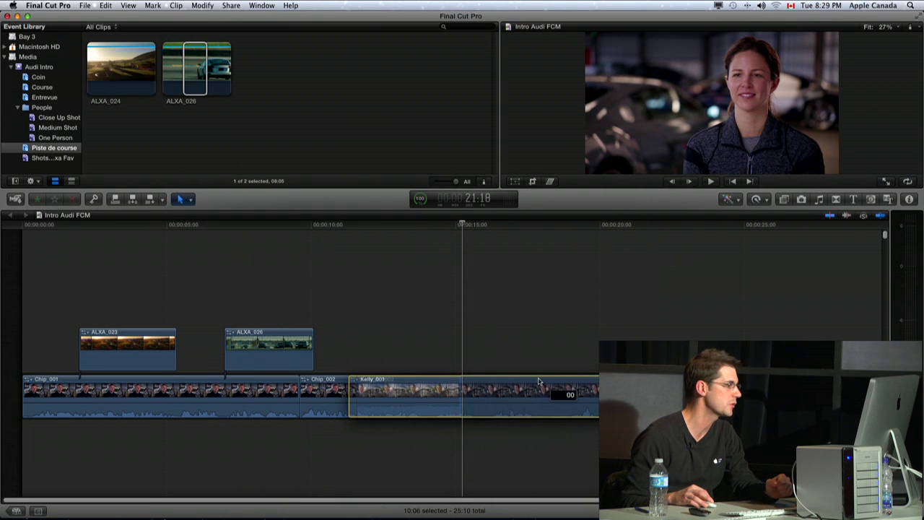
pyautogui.moveTo(540, 380); pyautogui.dragTo(448, 377)
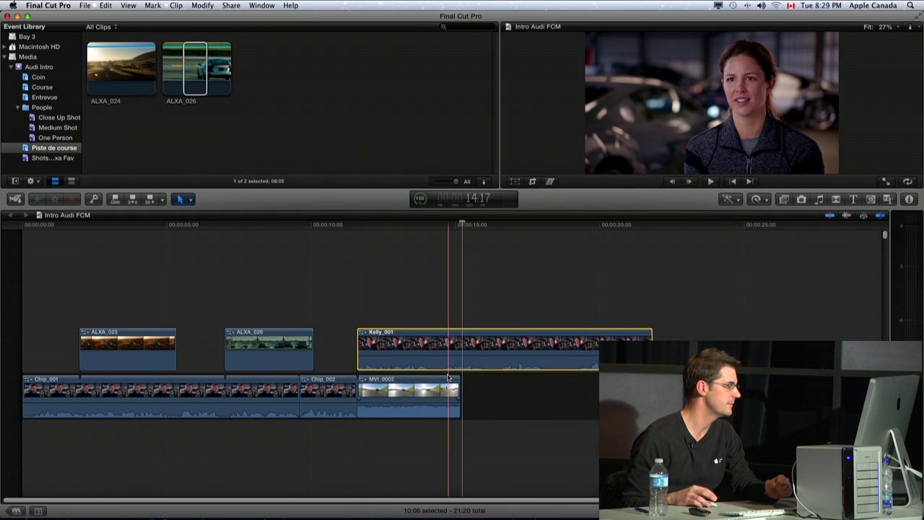
pyautogui.moveTo(444, 331); pyautogui.dragTo(444, 374)
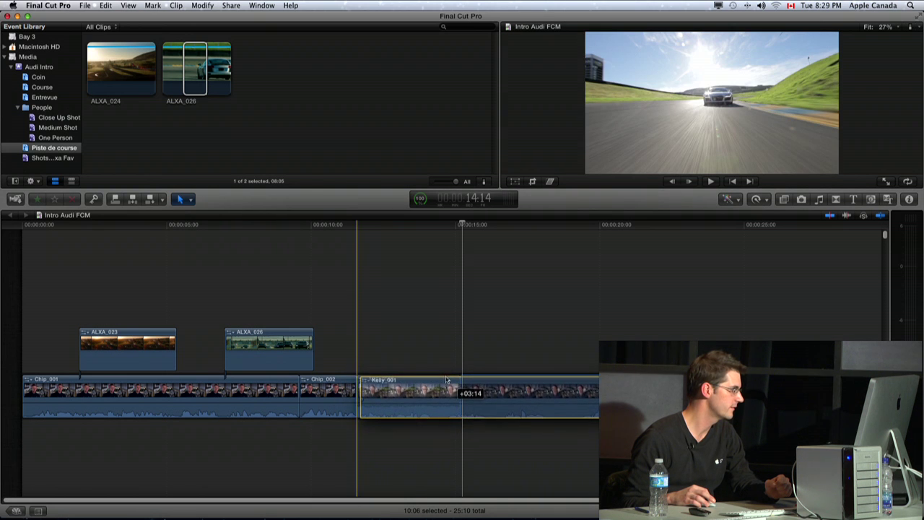
pyautogui.moveTo(447, 376); pyautogui.dragTo(436, 378)
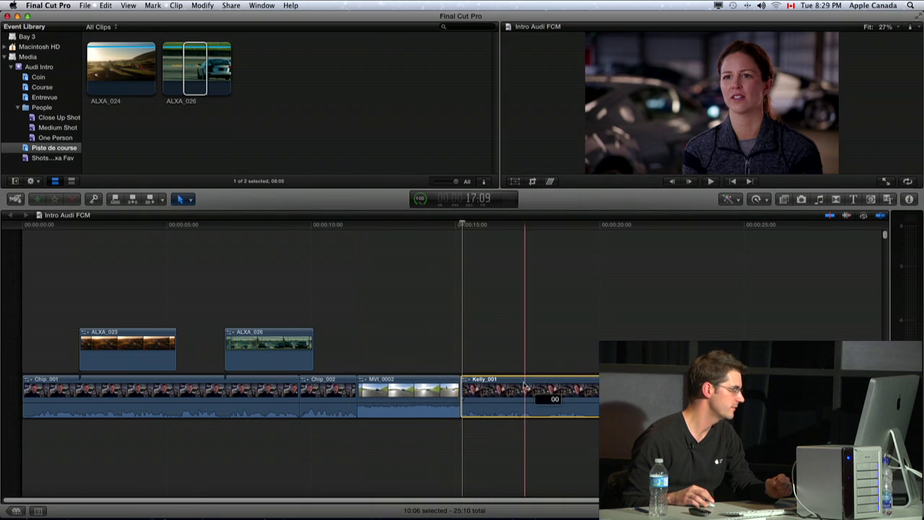
pyautogui.moveTo(498, 388); pyautogui.dragTo(394, 388)
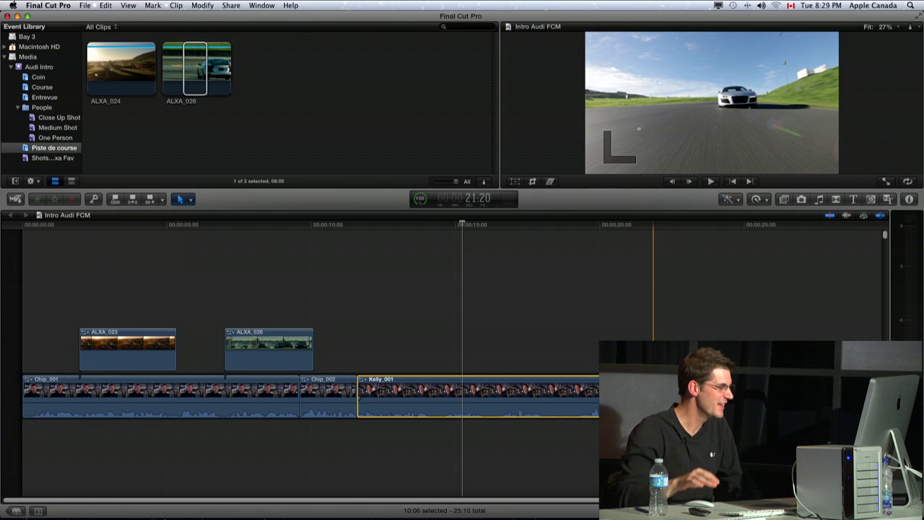
# Review playback around 19 seconds, then undo the Kelly_001 move to restore MVI_0002.
pyautogui.click(575, 225)
pyautogui.click(564, 311)
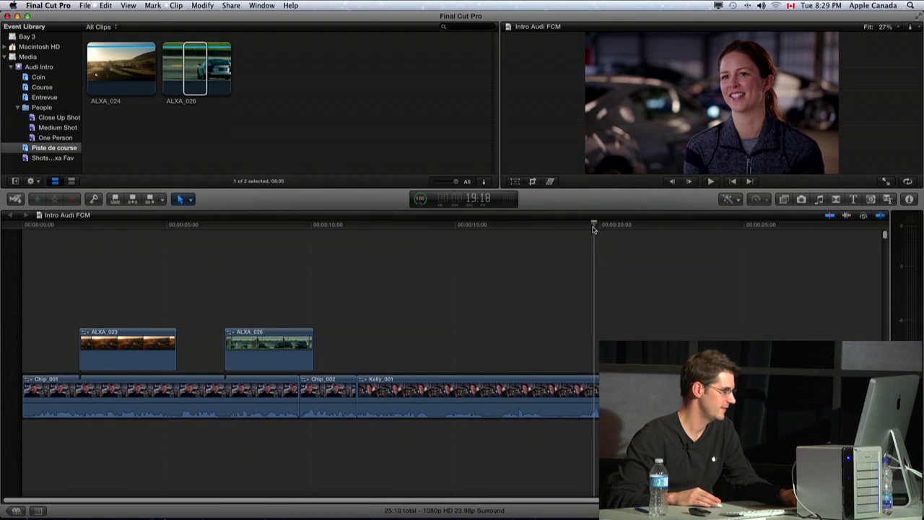
pyautogui.click(591, 225)
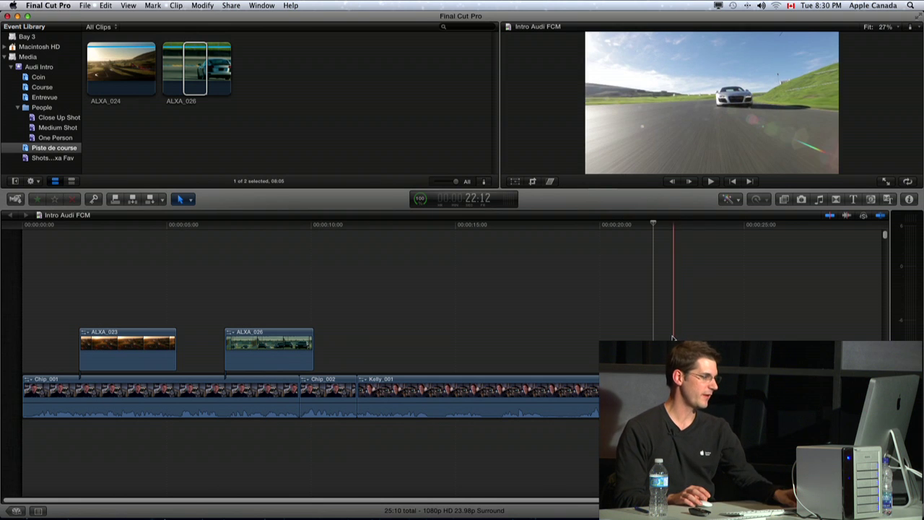
pyautogui.press('super+z')
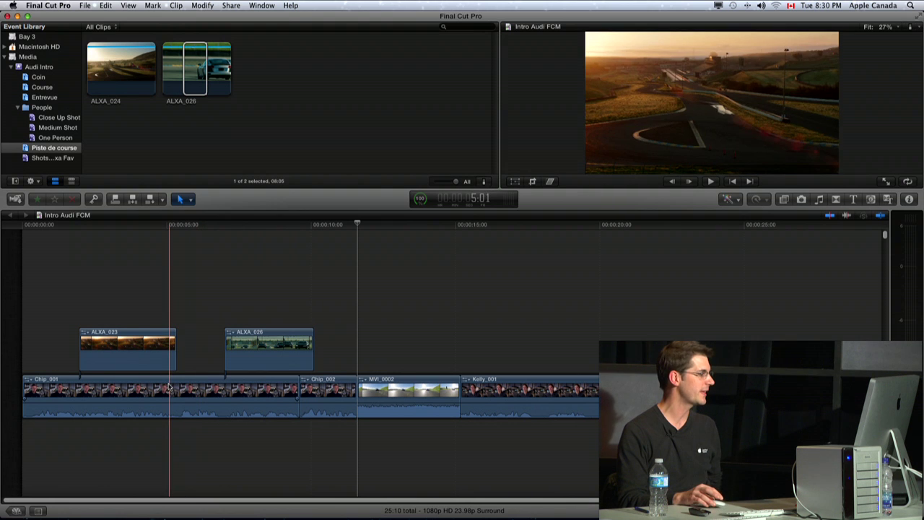
pyautogui.click(135, 386)
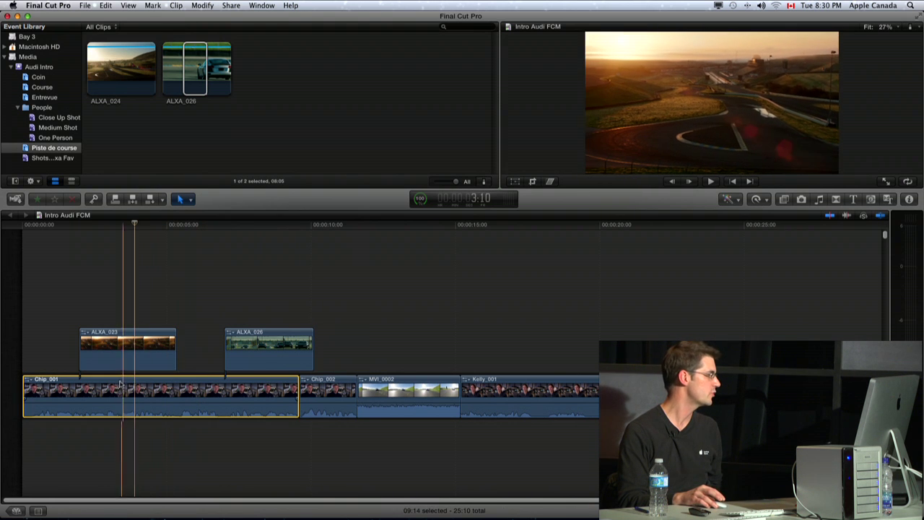
pyautogui.moveTo(134, 386); pyautogui.dragTo(533, 383)
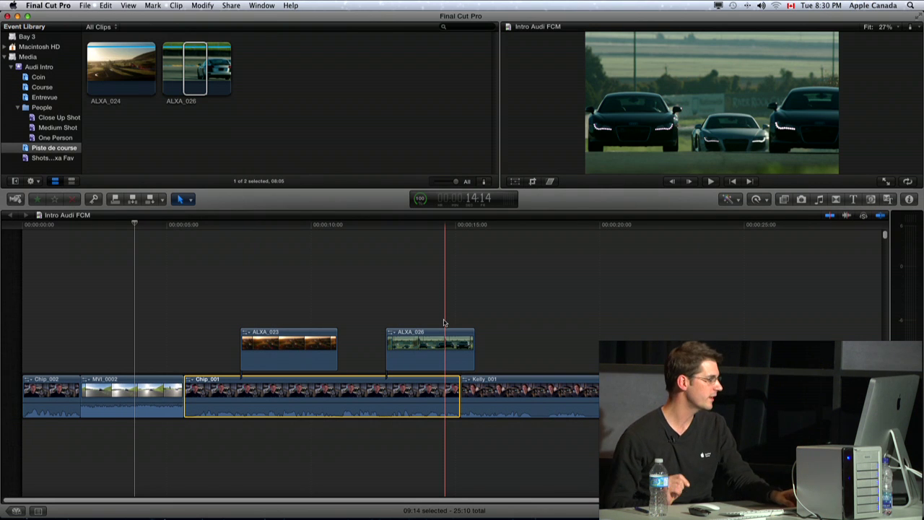
pyautogui.press('super+z')
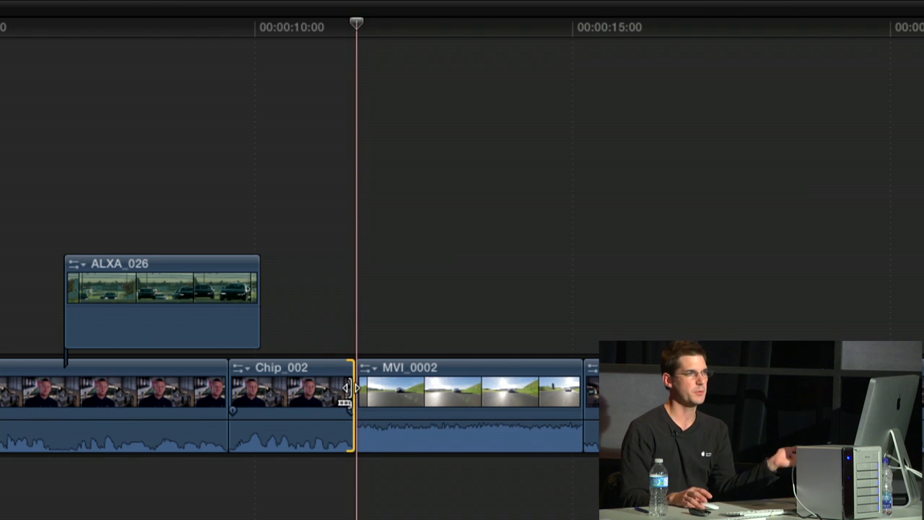
pyautogui.moveTo(355, 394)
pyautogui.mouseDown()
pyautogui.moveTo(325, 395)
pyautogui.moveTo(352, 394)
pyautogui.mouseUp()
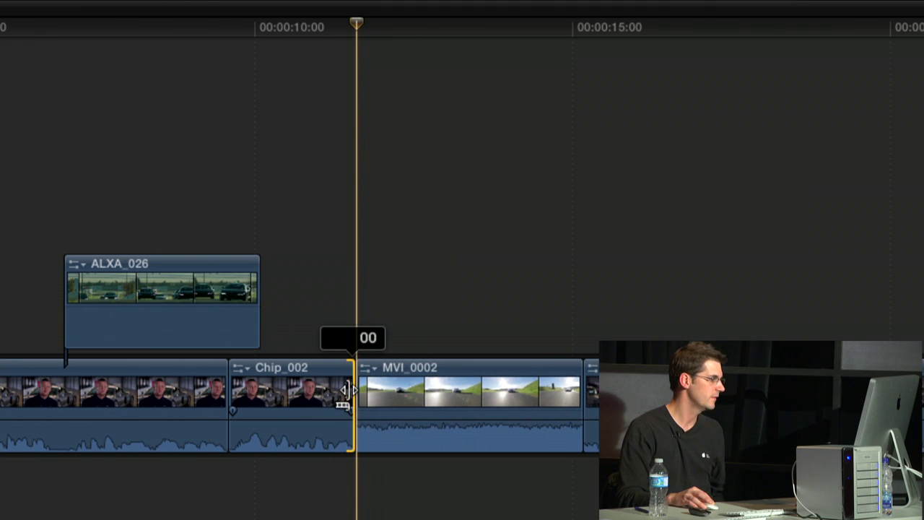
pyautogui.press(',')
pyautogui.press(',')
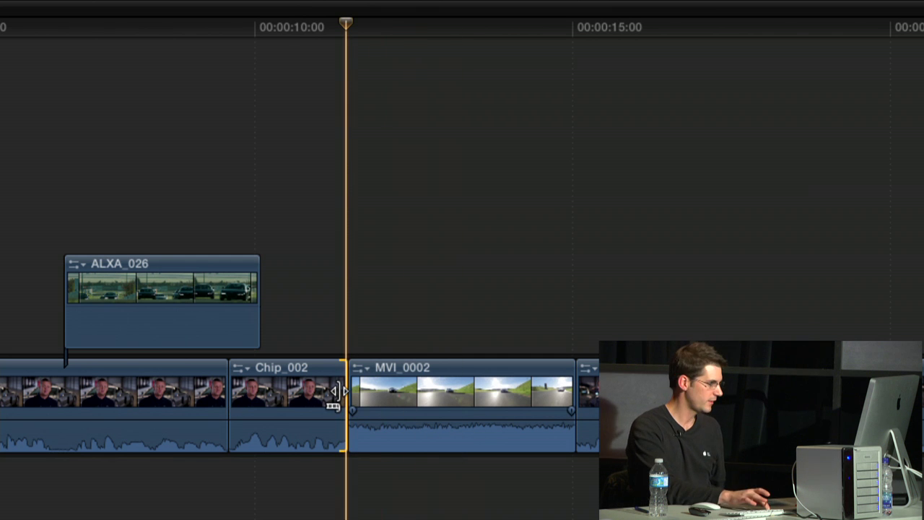
pyautogui.moveTo(336, 391); pyautogui.dragTo(327, 390)
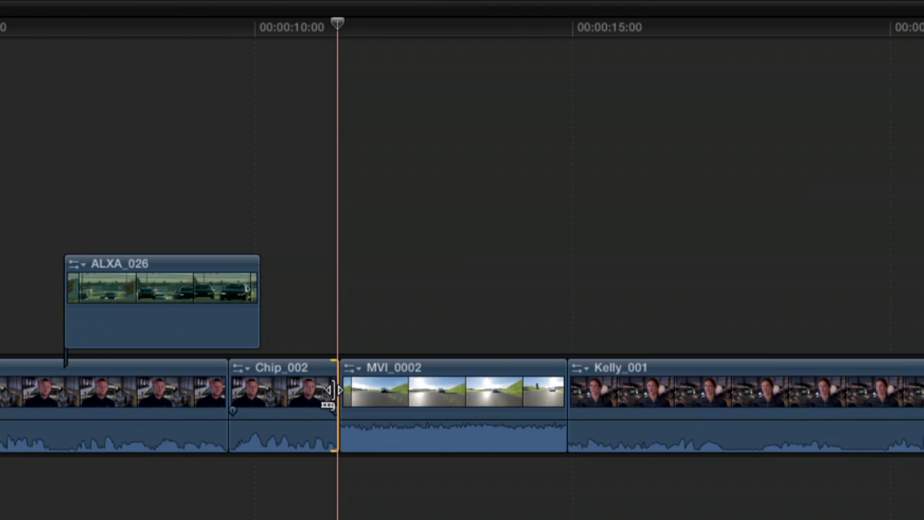
pyautogui.moveTo(331, 391); pyautogui.dragTo(352, 392)
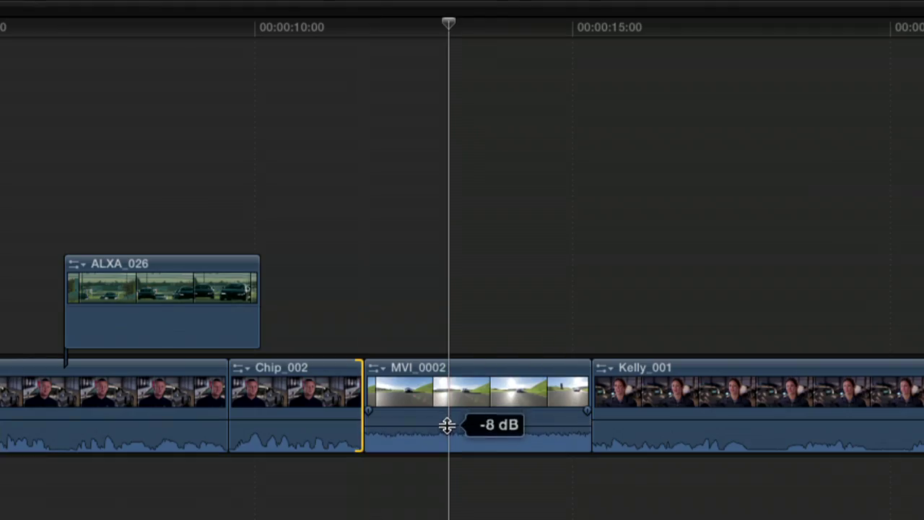
# Drag MVI_0002's volume line down to -18 dB and play it back from Chip_002.
pyautogui.moveTo(447, 426); pyautogui.dragTo(449, 431)
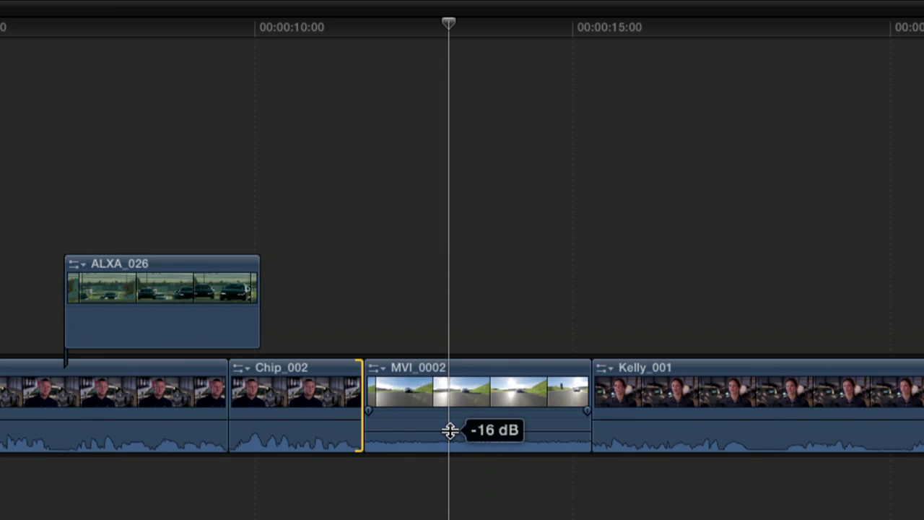
pyautogui.moveTo(449, 431); pyautogui.dragTo(451, 431)
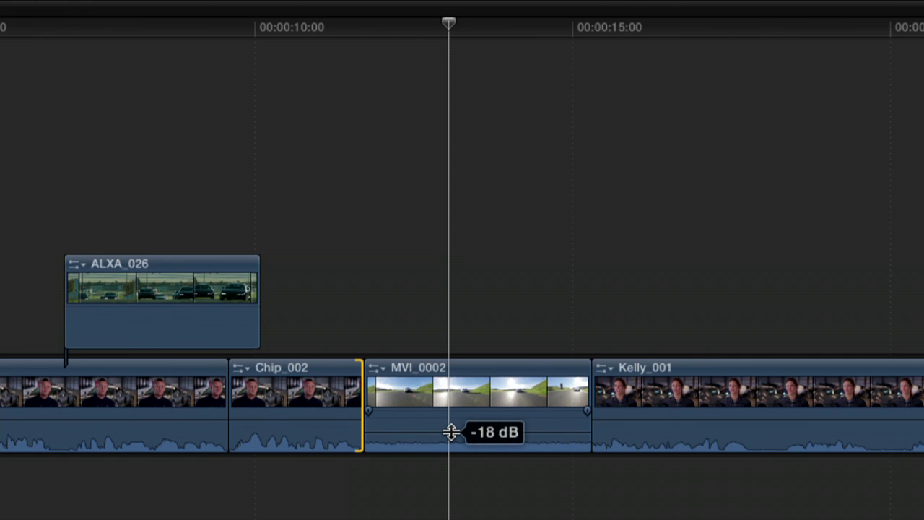
pyautogui.moveTo(452, 430); pyautogui.dragTo(449, 431)
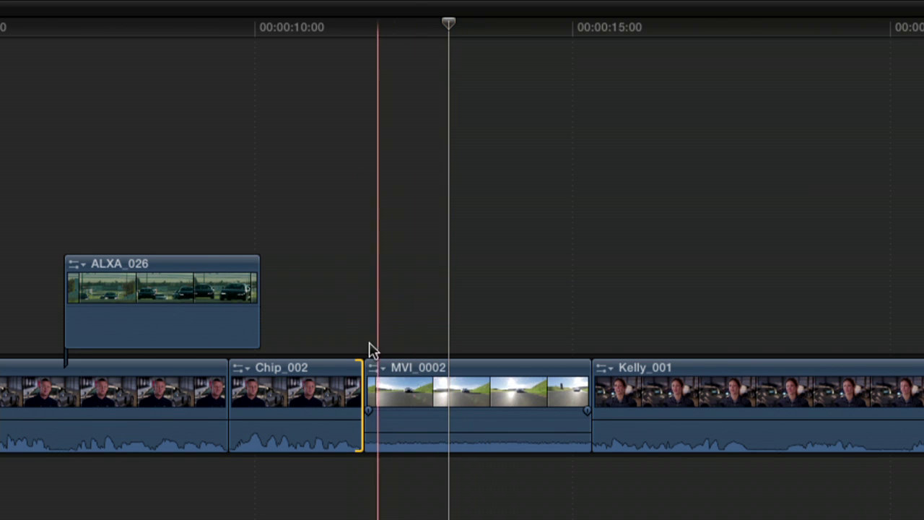
pyautogui.click(331, 382)
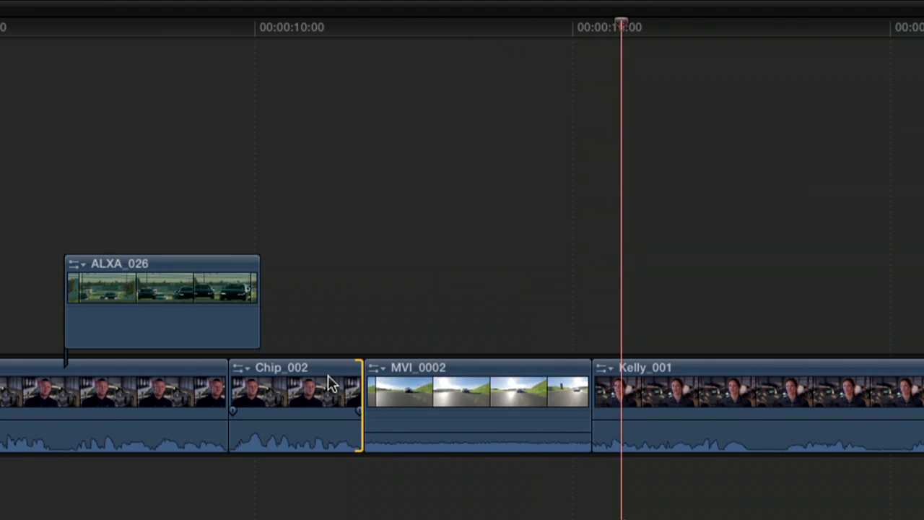
pyautogui.press('space')
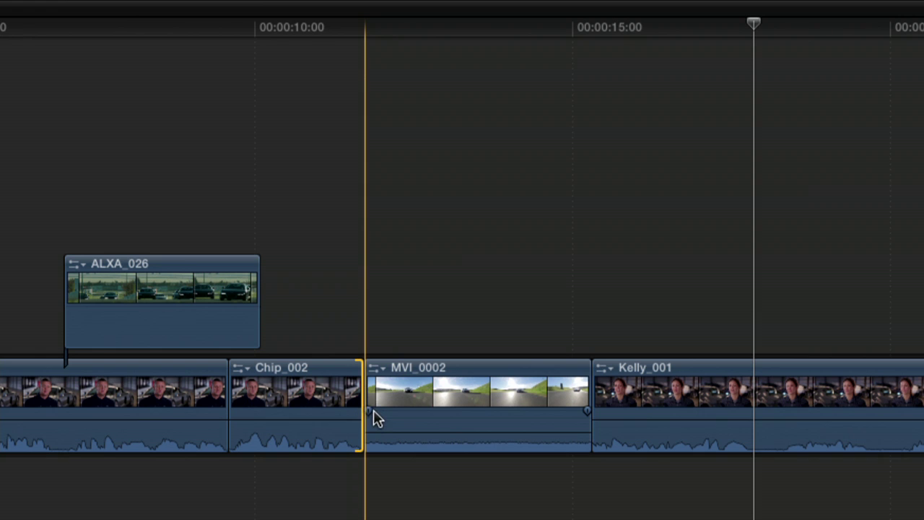
# Add a fade-in and fade-out to MVI_0002's audio, make the fade-out an S-curve, and play it.
pyautogui.moveTo(364, 412); pyautogui.dragTo(422, 414)
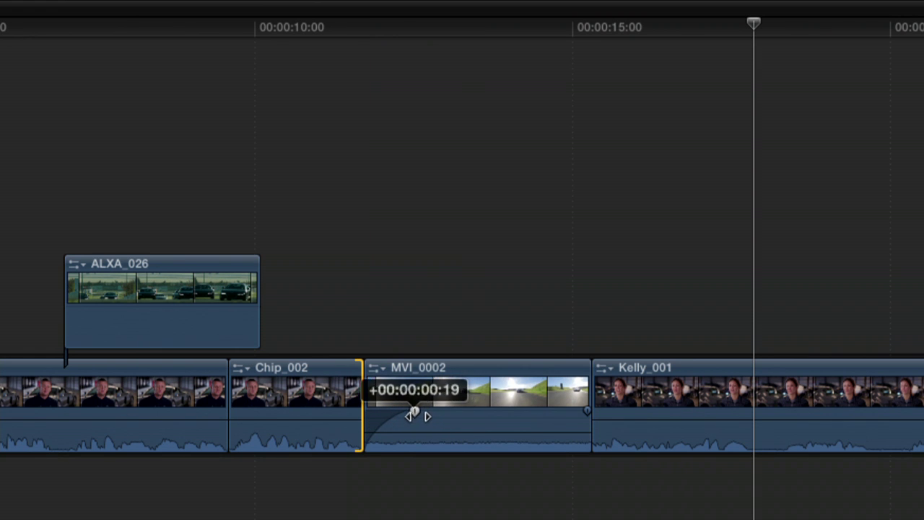
pyautogui.moveTo(423, 414); pyautogui.dragTo(411, 412)
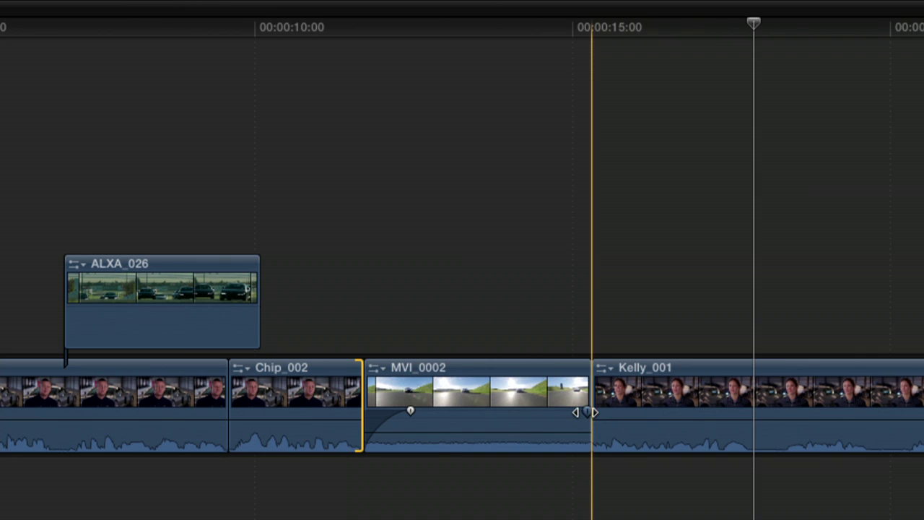
pyautogui.moveTo(590, 412)
pyautogui.mouseDown()
pyautogui.moveTo(542, 412)
pyautogui.moveTo(550, 412)
pyautogui.mouseUp()
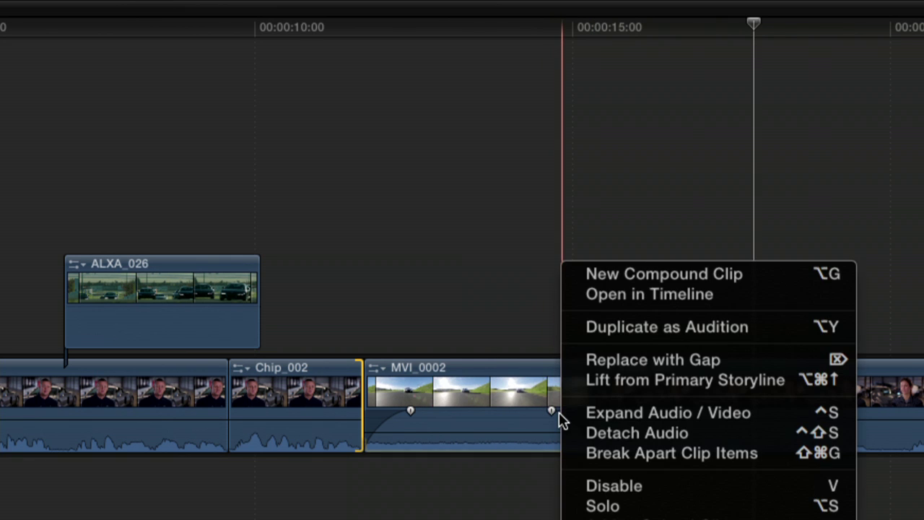
pyautogui.rightClick(557, 412)
pyautogui.rightClick(551, 410)
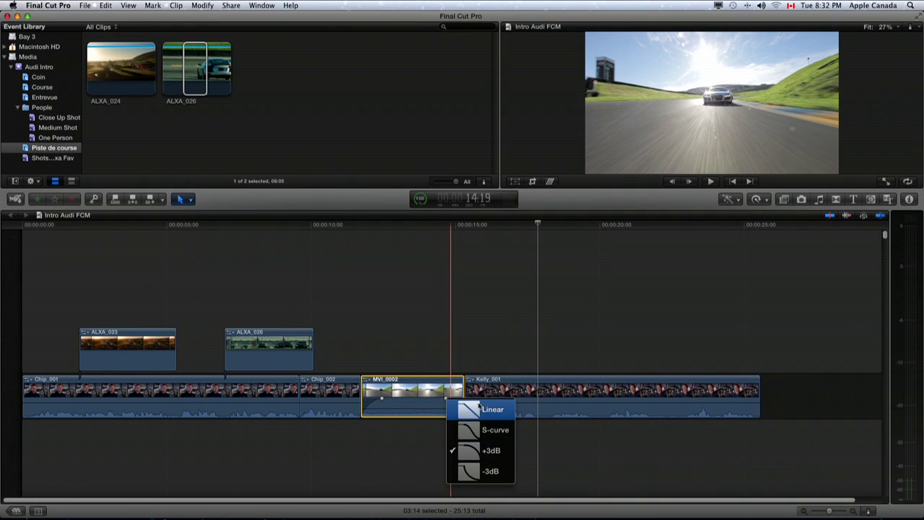
pyautogui.click(486, 431)
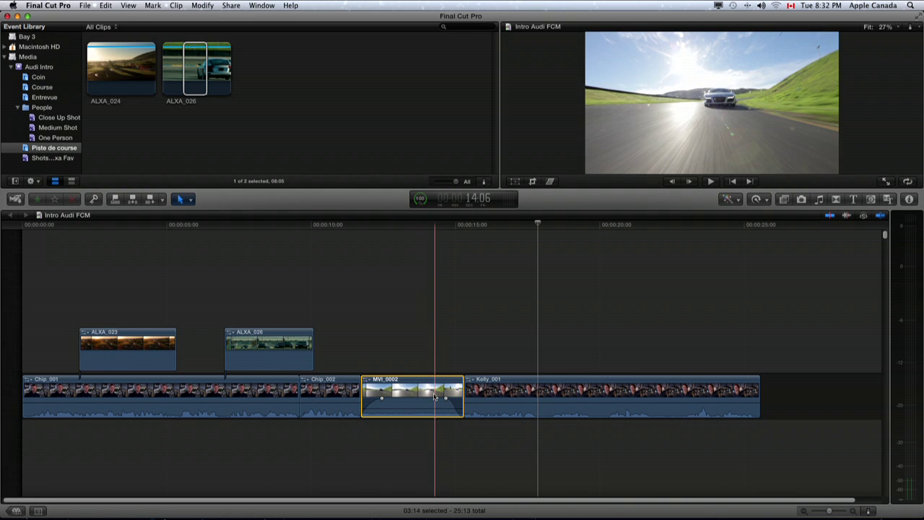
pyautogui.press('space')
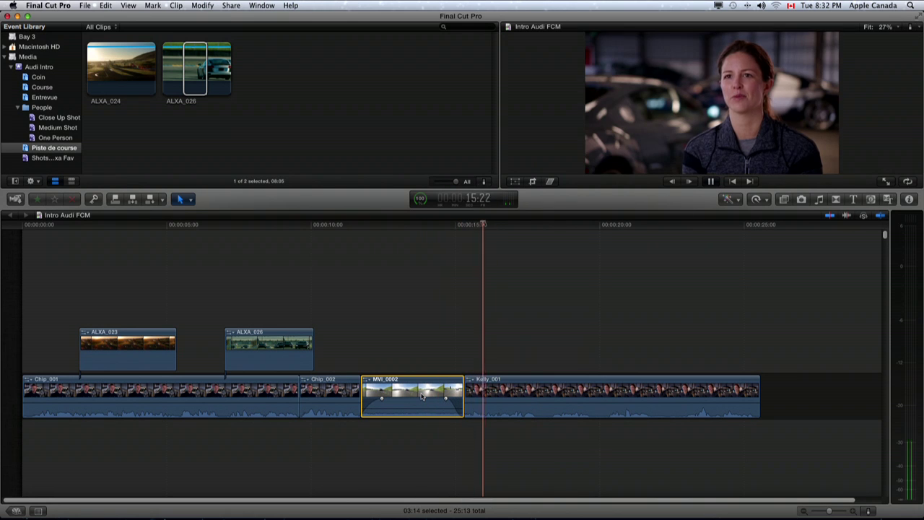
# Ripple-trim Kelly_001's start 1:23 earlier and play back the cut from MVI_0002.
pyautogui.press('space')
pyautogui.moveTo(469, 391); pyautogui.dragTo(470, 391)
pyautogui.click(468, 384)
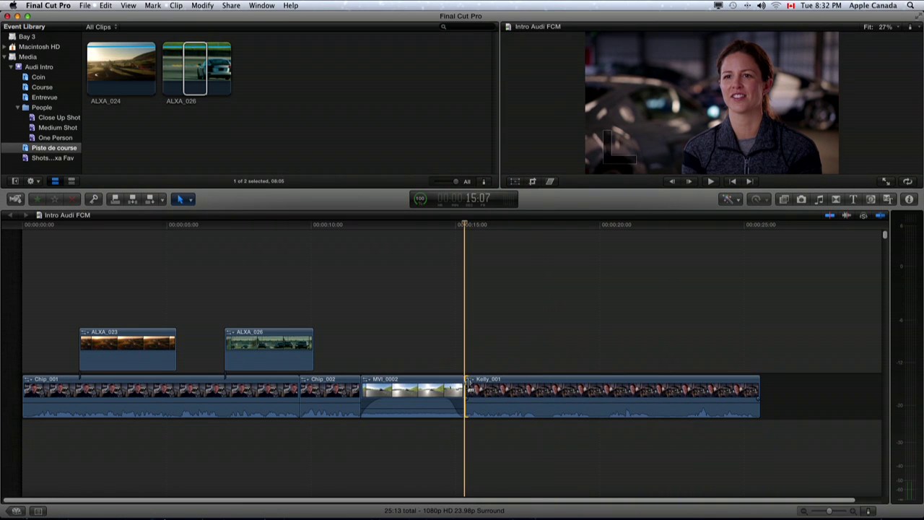
pyautogui.moveTo(468, 388); pyautogui.dragTo(409, 388)
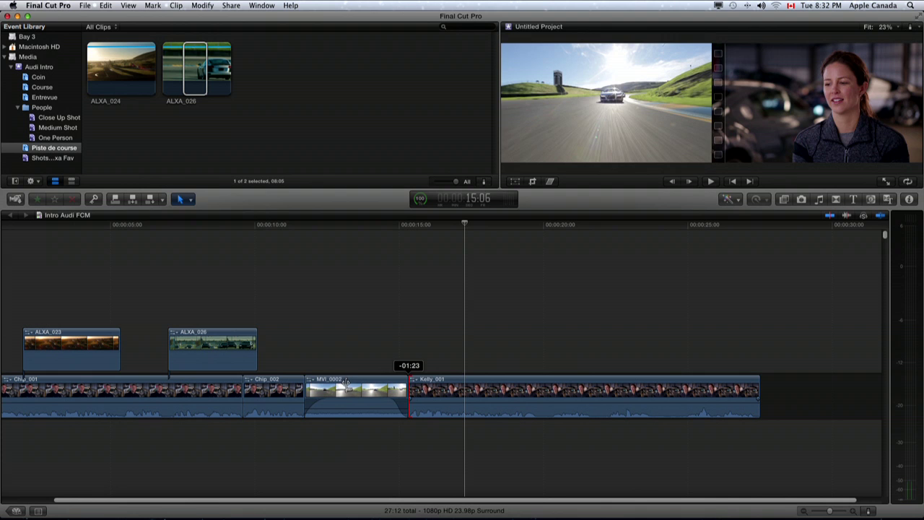
pyautogui.moveTo(346, 386); pyautogui.dragTo(344, 386)
pyautogui.press('space')
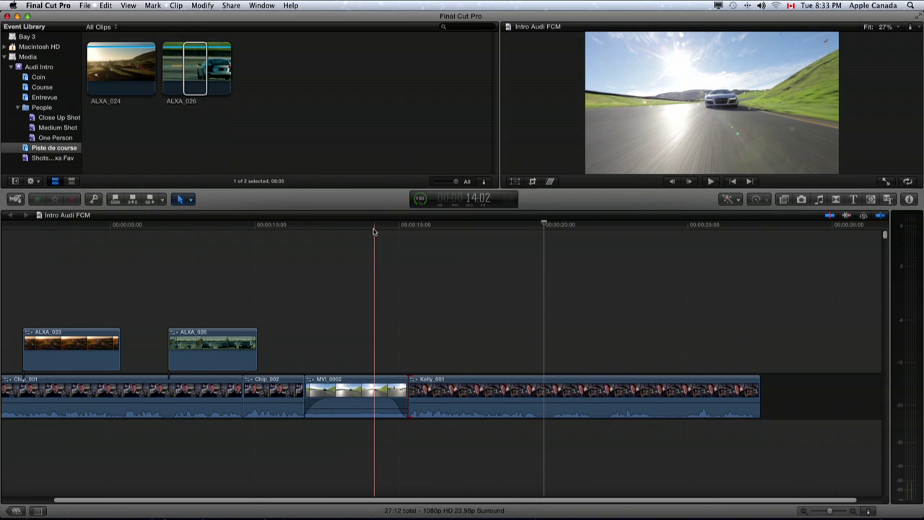
pyautogui.press('space')
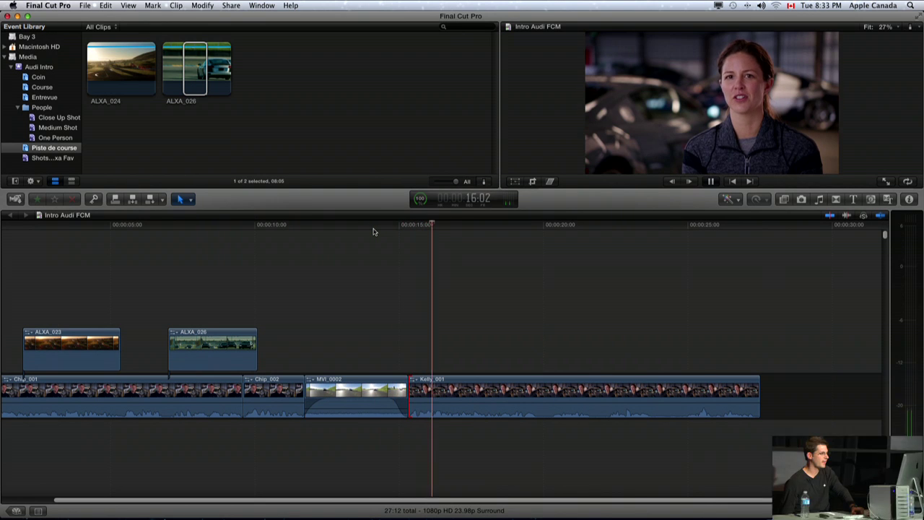
pyautogui.press('space')
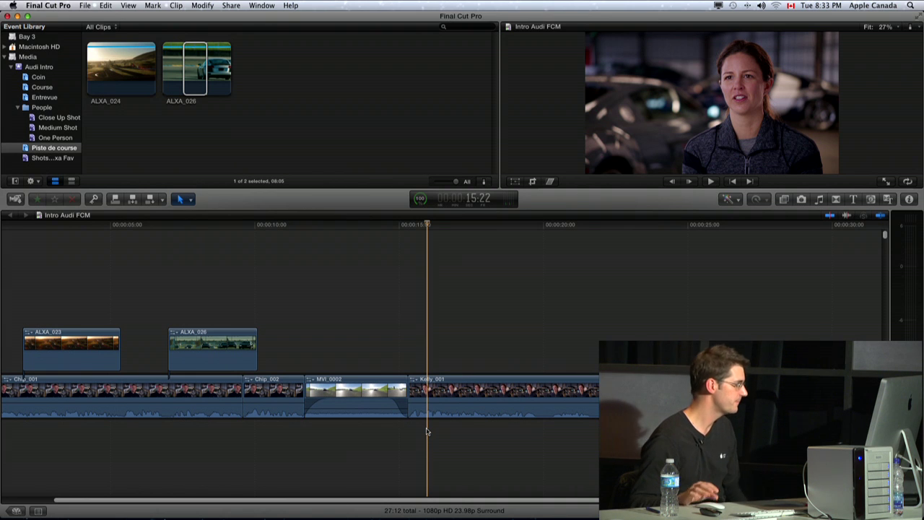
# Expand Kelly_001's audio, roll its picture cut +1:00 after the audio, review, then collapse it.
pyautogui.doubleClick(436, 418)
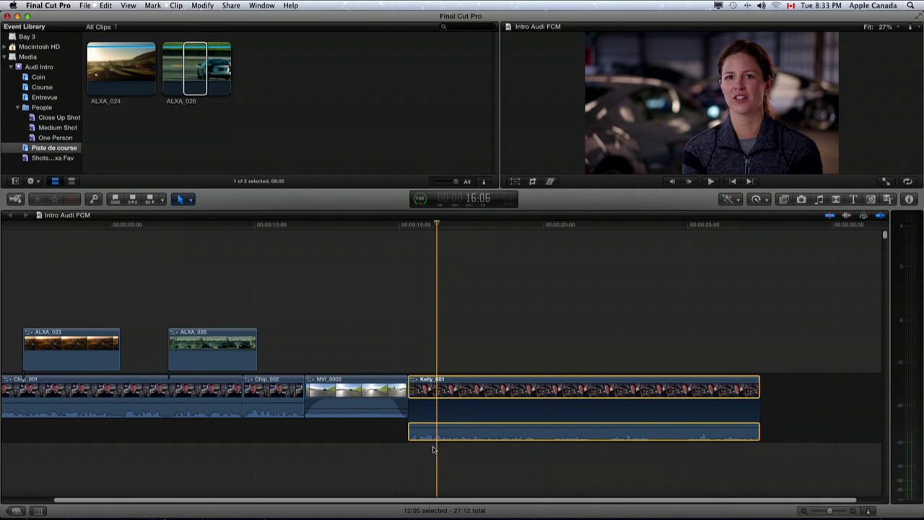
pyautogui.moveTo(408, 431)
pyautogui.mouseDown()
pyautogui.moveTo(427, 432)
pyautogui.moveTo(409, 430)
pyautogui.mouseUp()
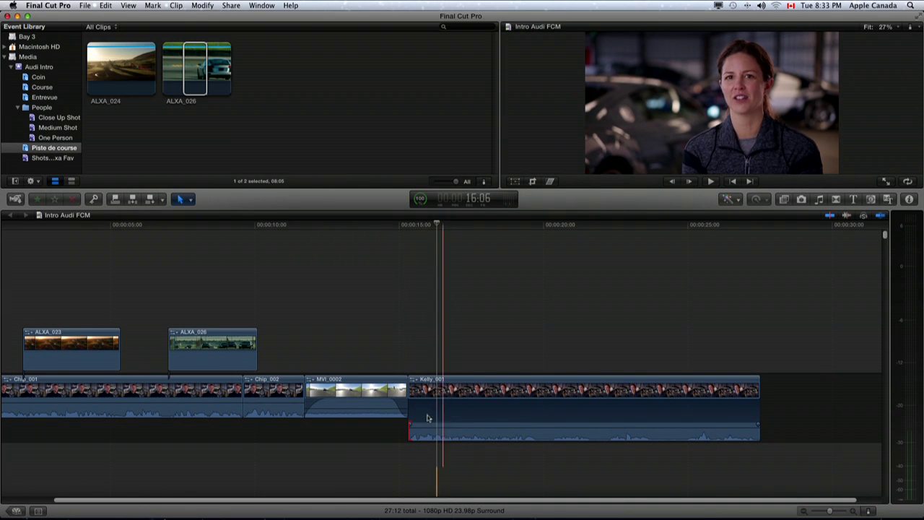
pyautogui.moveTo(413, 390); pyautogui.dragTo(439, 390)
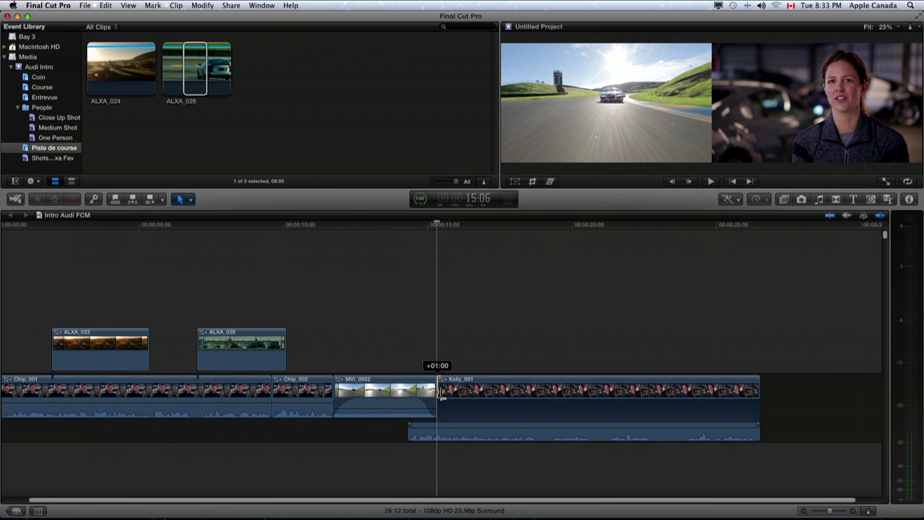
pyautogui.moveTo(439, 391); pyautogui.dragTo(439, 391)
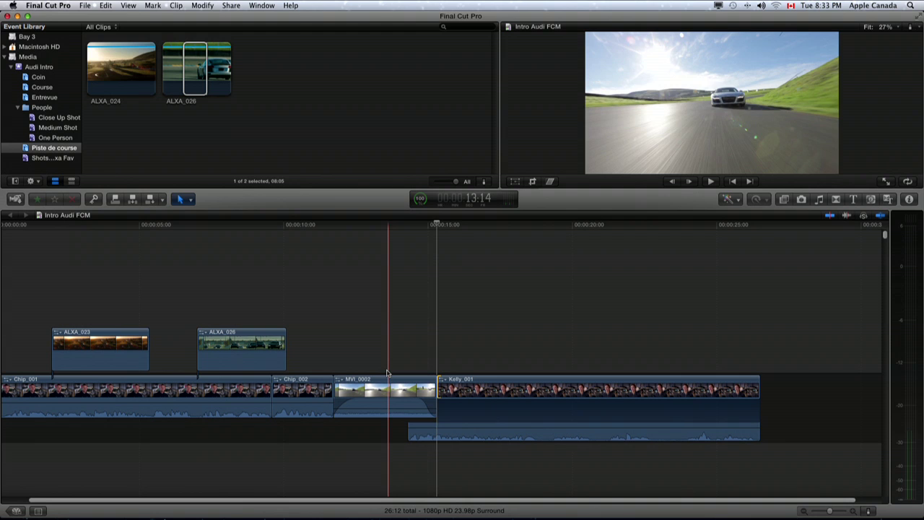
pyautogui.press('space')
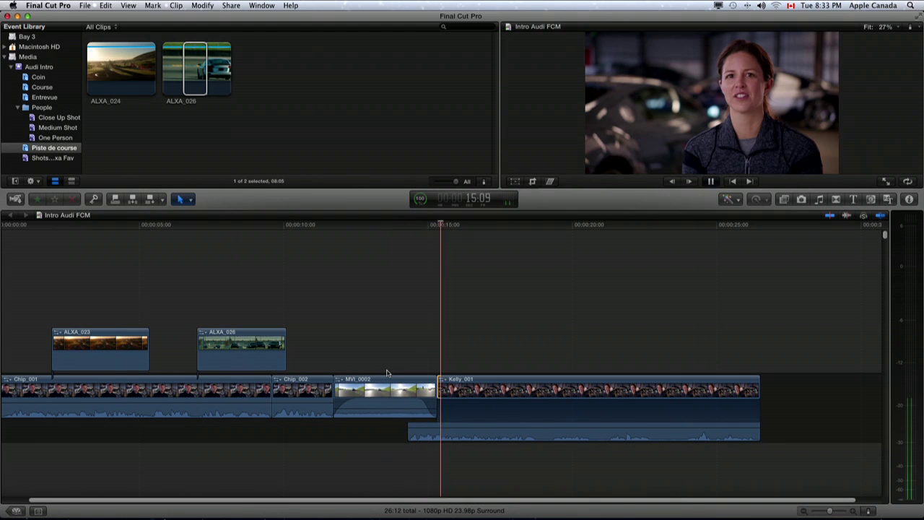
pyautogui.press('space')
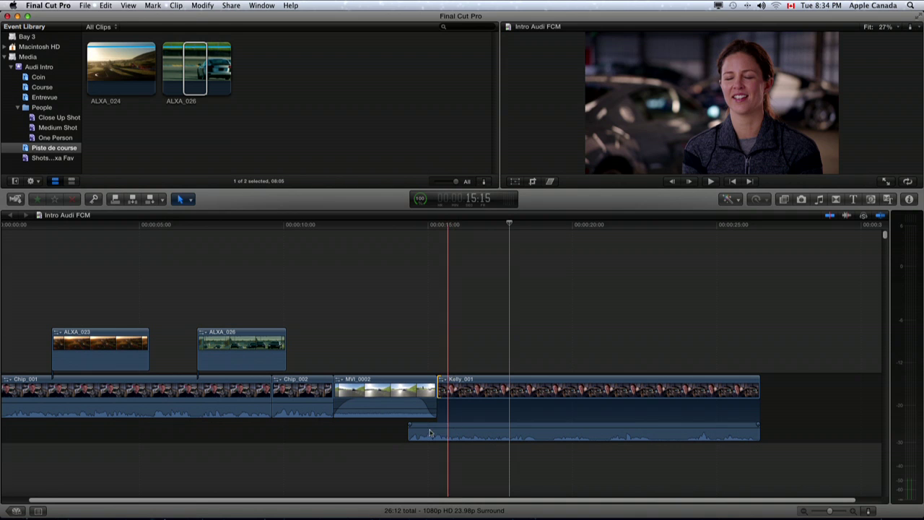
pyautogui.doubleClick(449, 433)
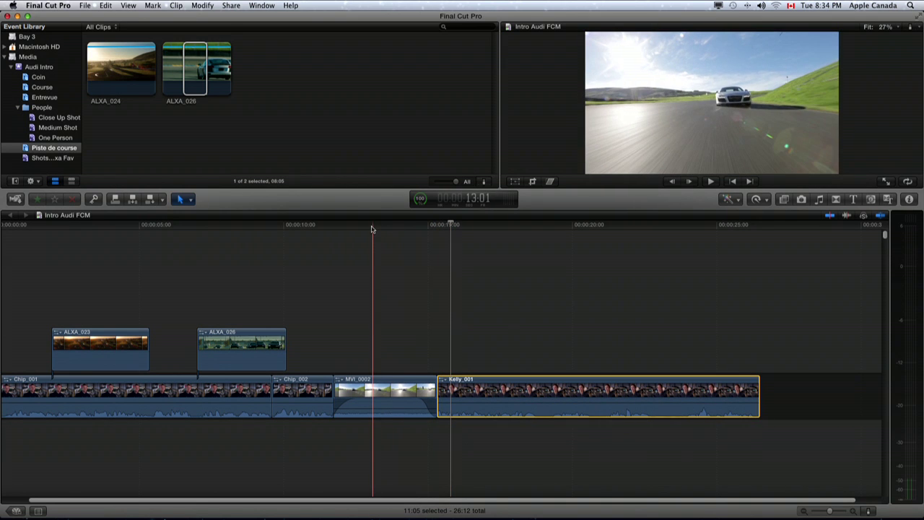
pyautogui.press('space')
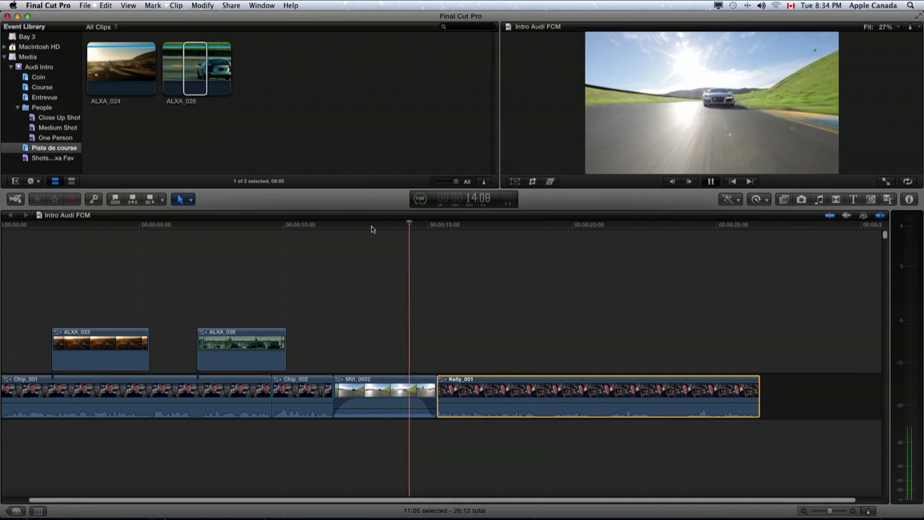